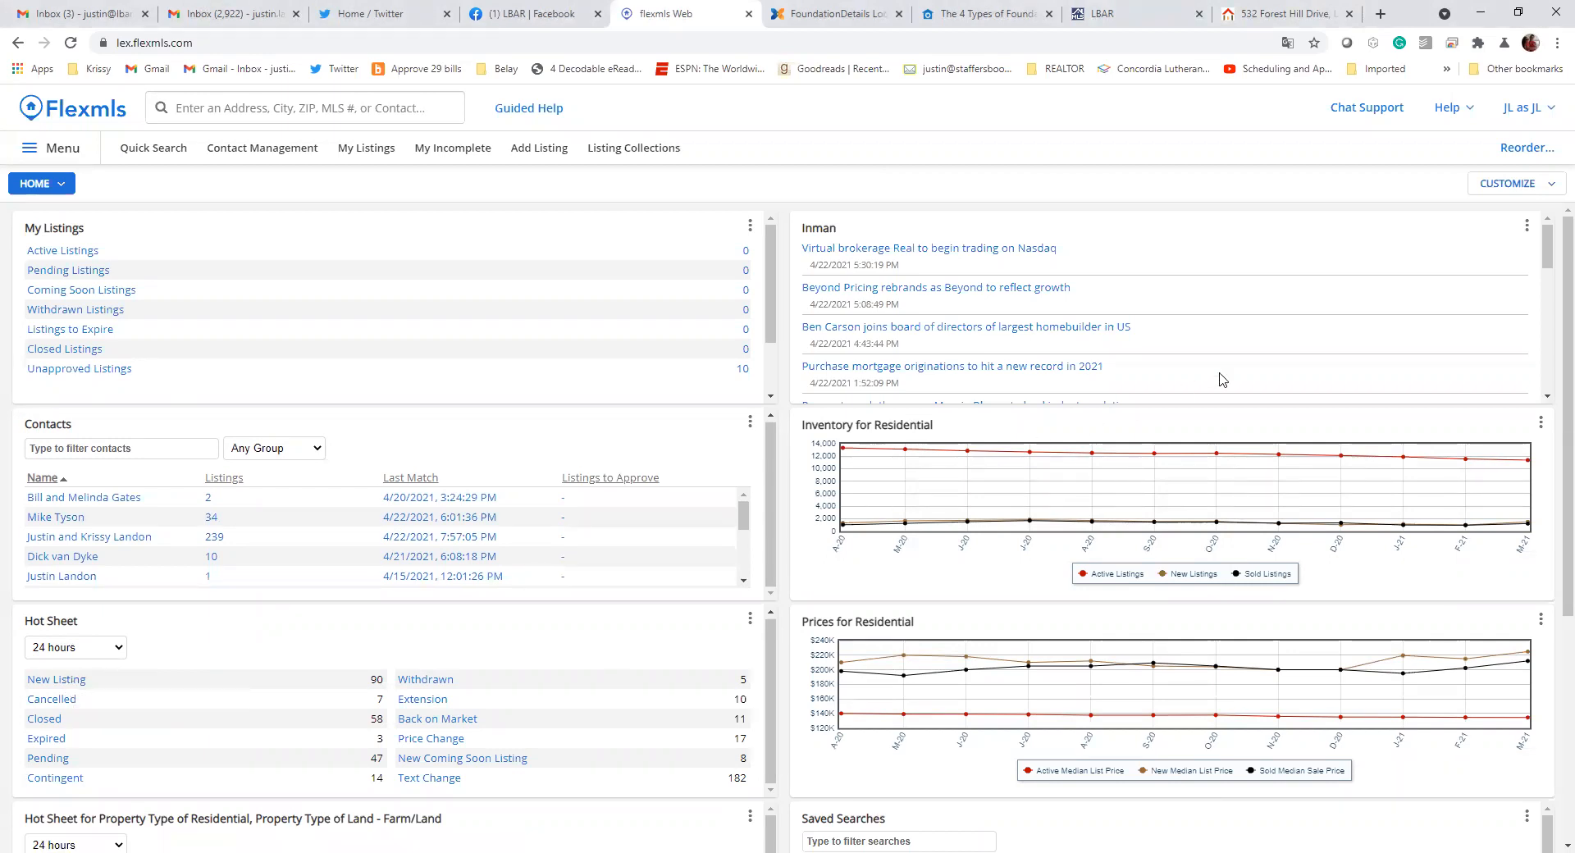
Review the gadgets available for the Home dashboard under Listings, Contacts and Daily, and return to the dashboard without adding any
left_click(1529, 187)
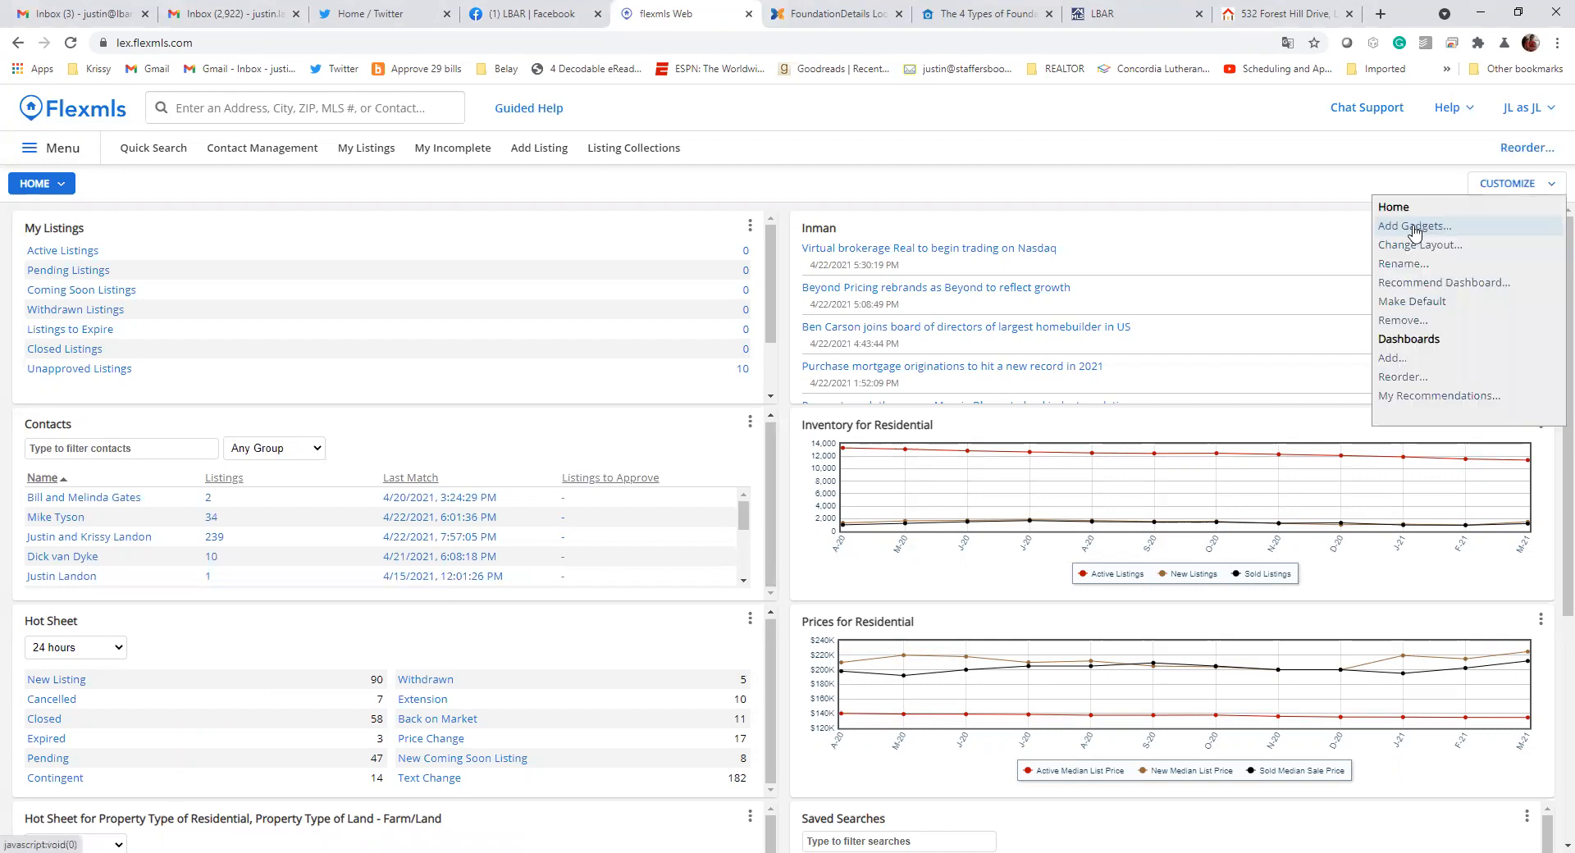
left_click(1414, 226)
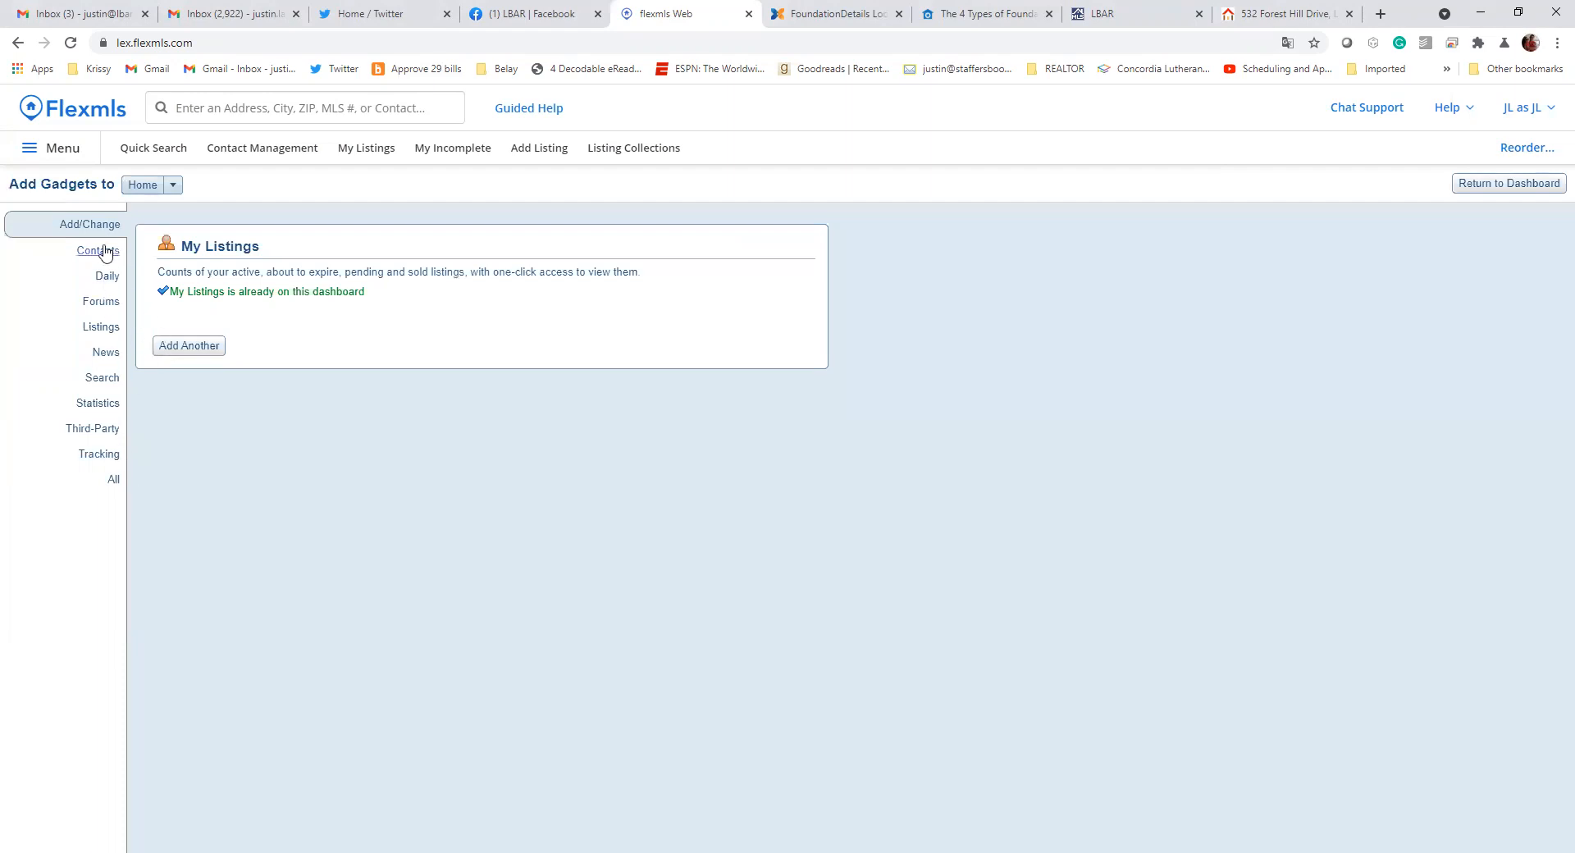
left_click(95, 335)
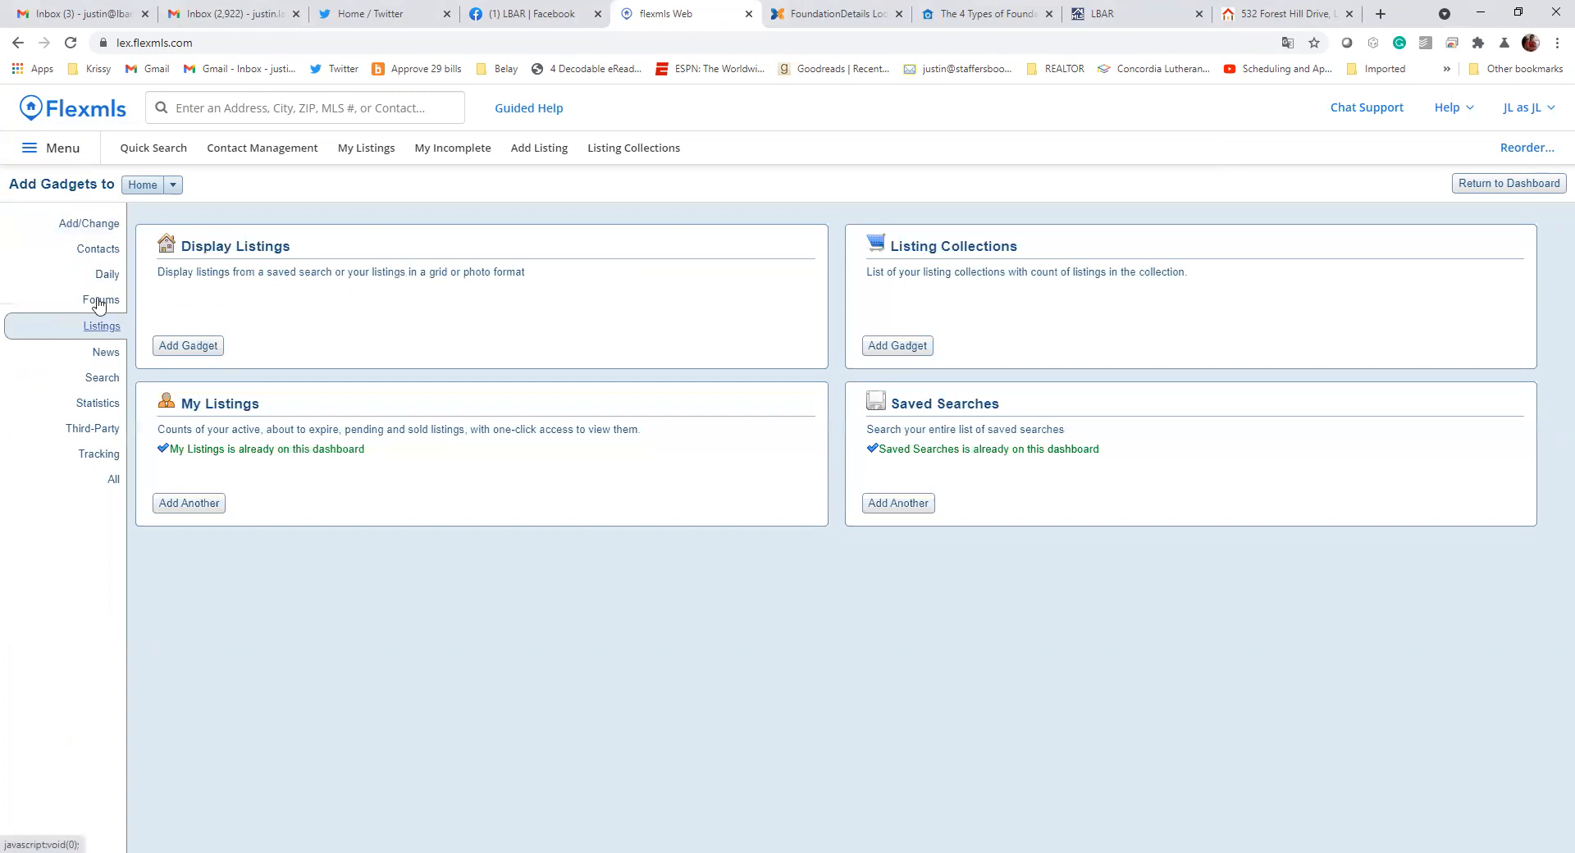
left_click(98, 250)
left_click(100, 278)
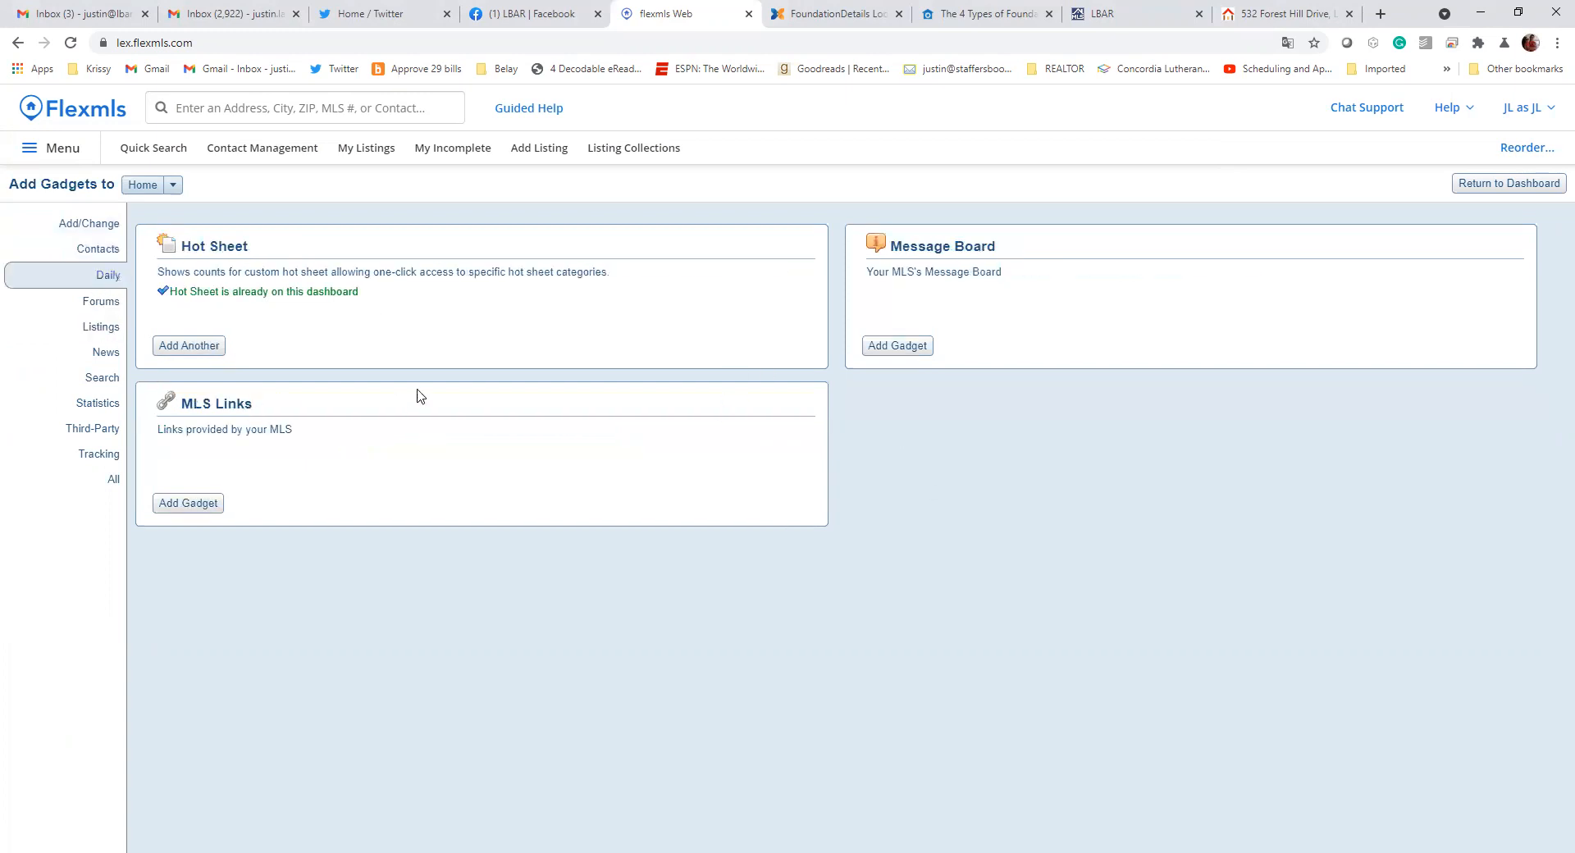
left_click(1513, 185)
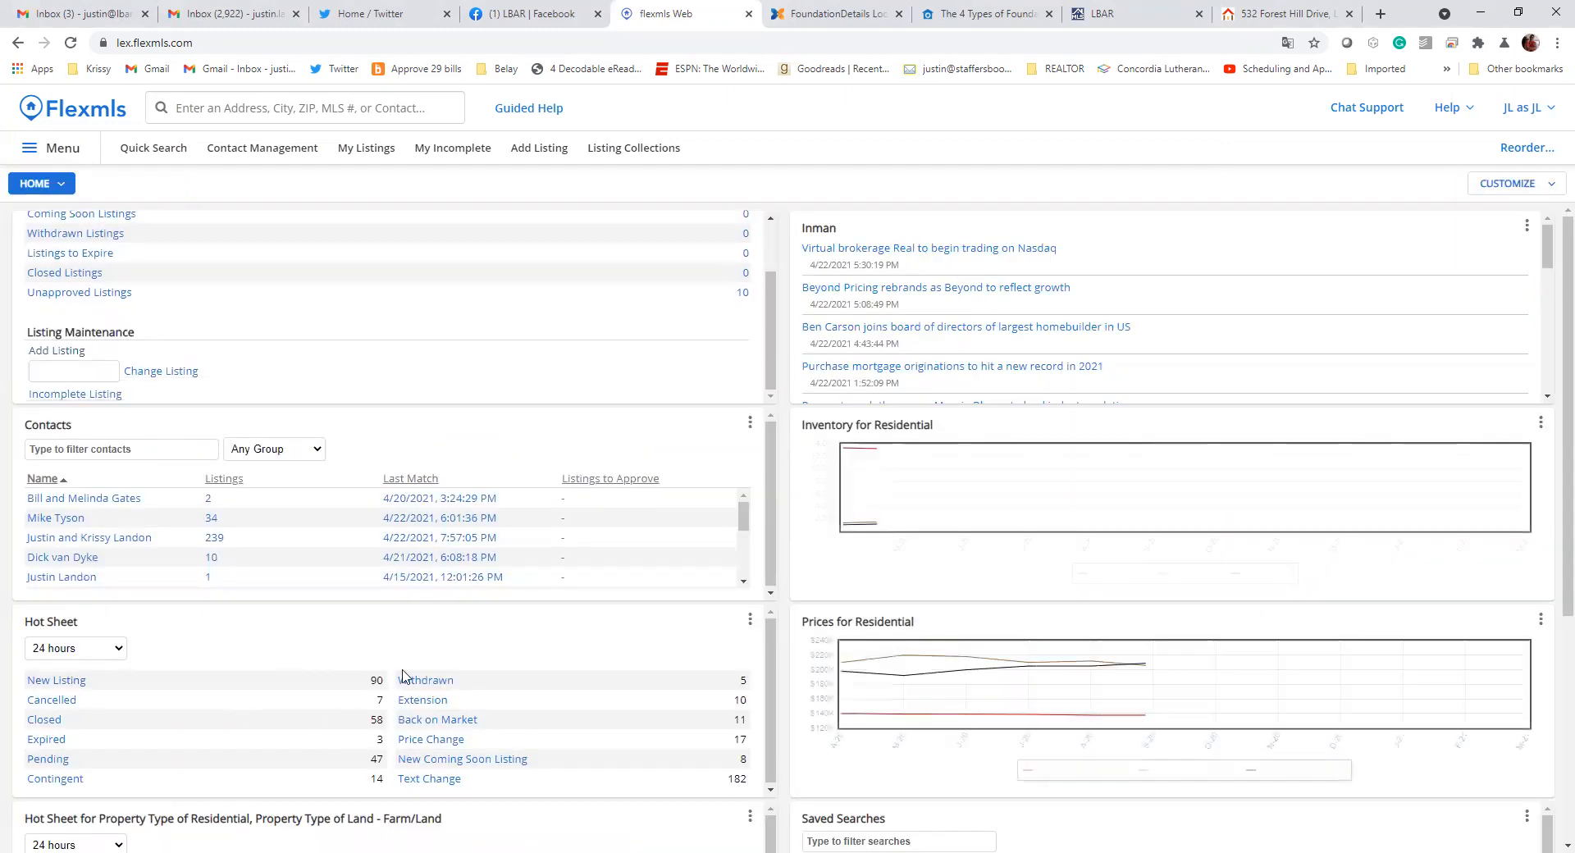
From the new listings hot sheet, save 1 - Residential as the New Listing section's view in the hot sheet preferences and return to the results
left_click(65, 682)
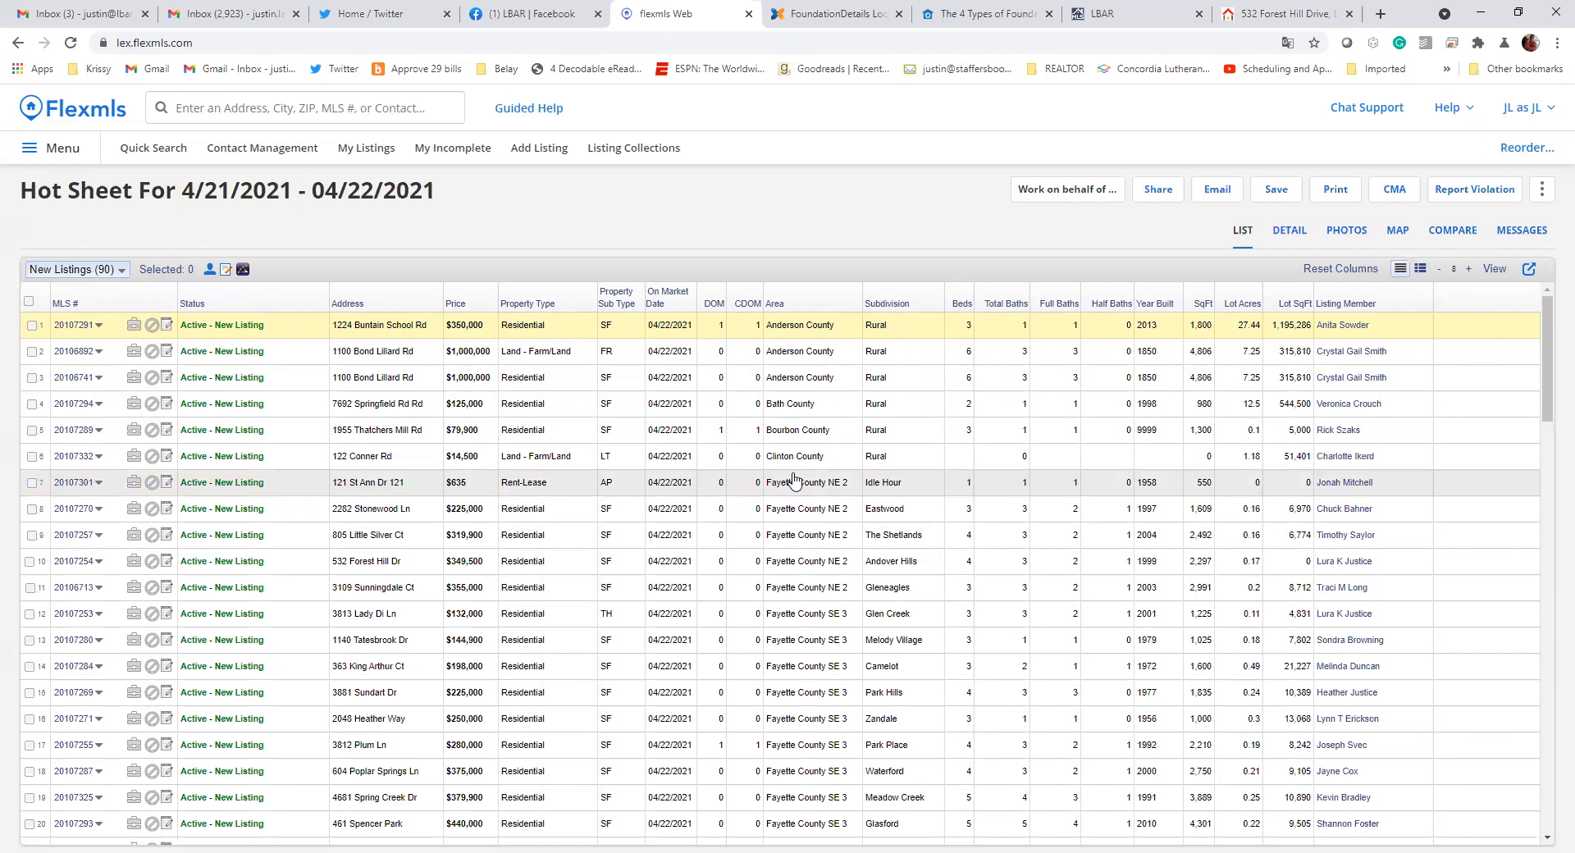
left_click(1493, 268)
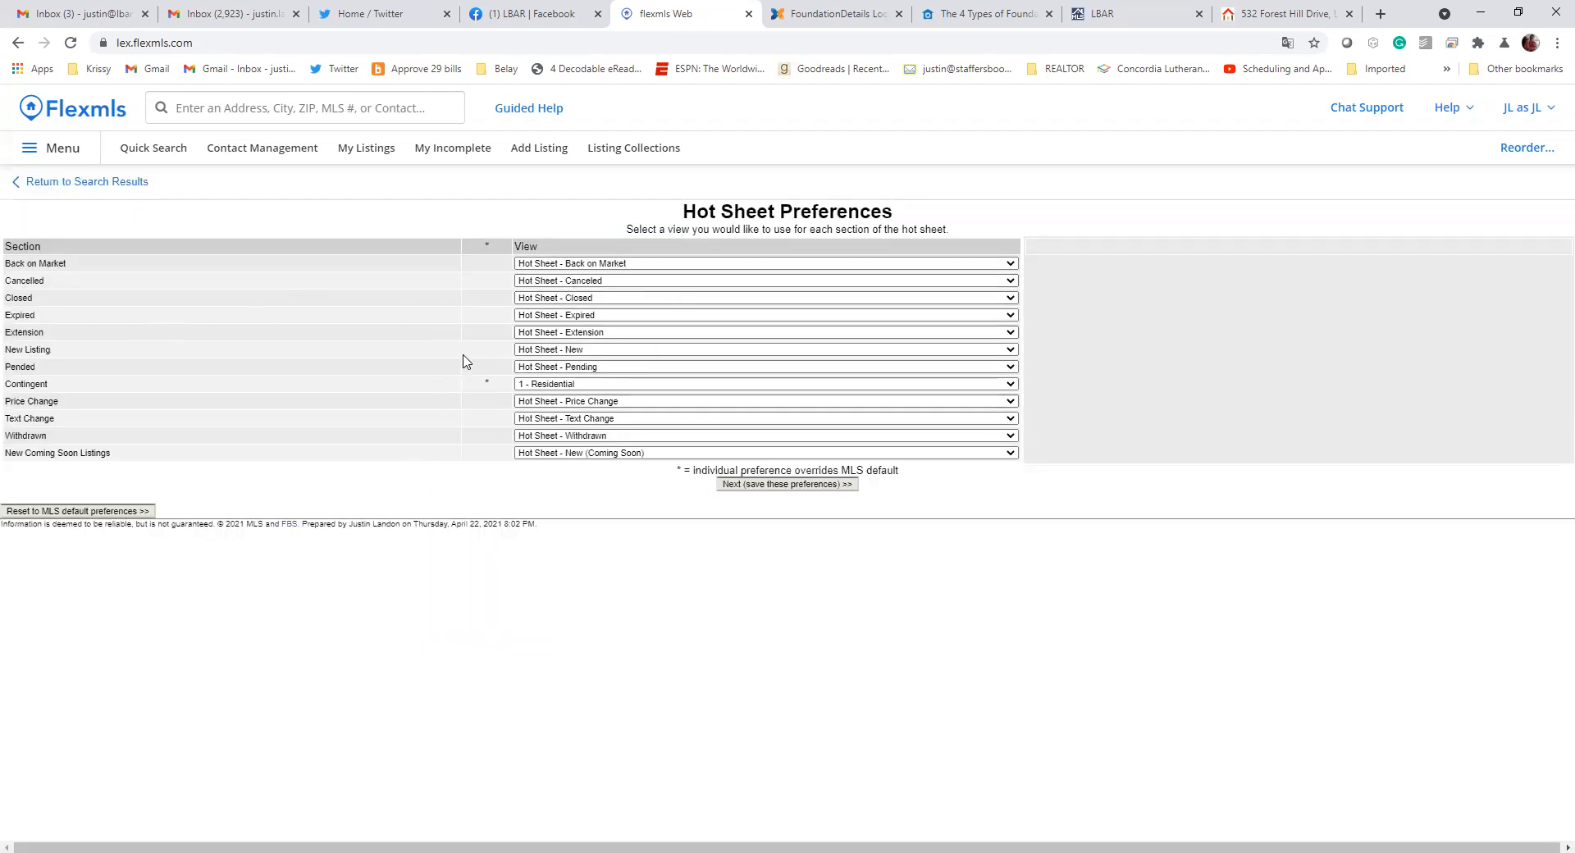
left_click_drag(15, 350, 193, 351)
left_click(606, 351)
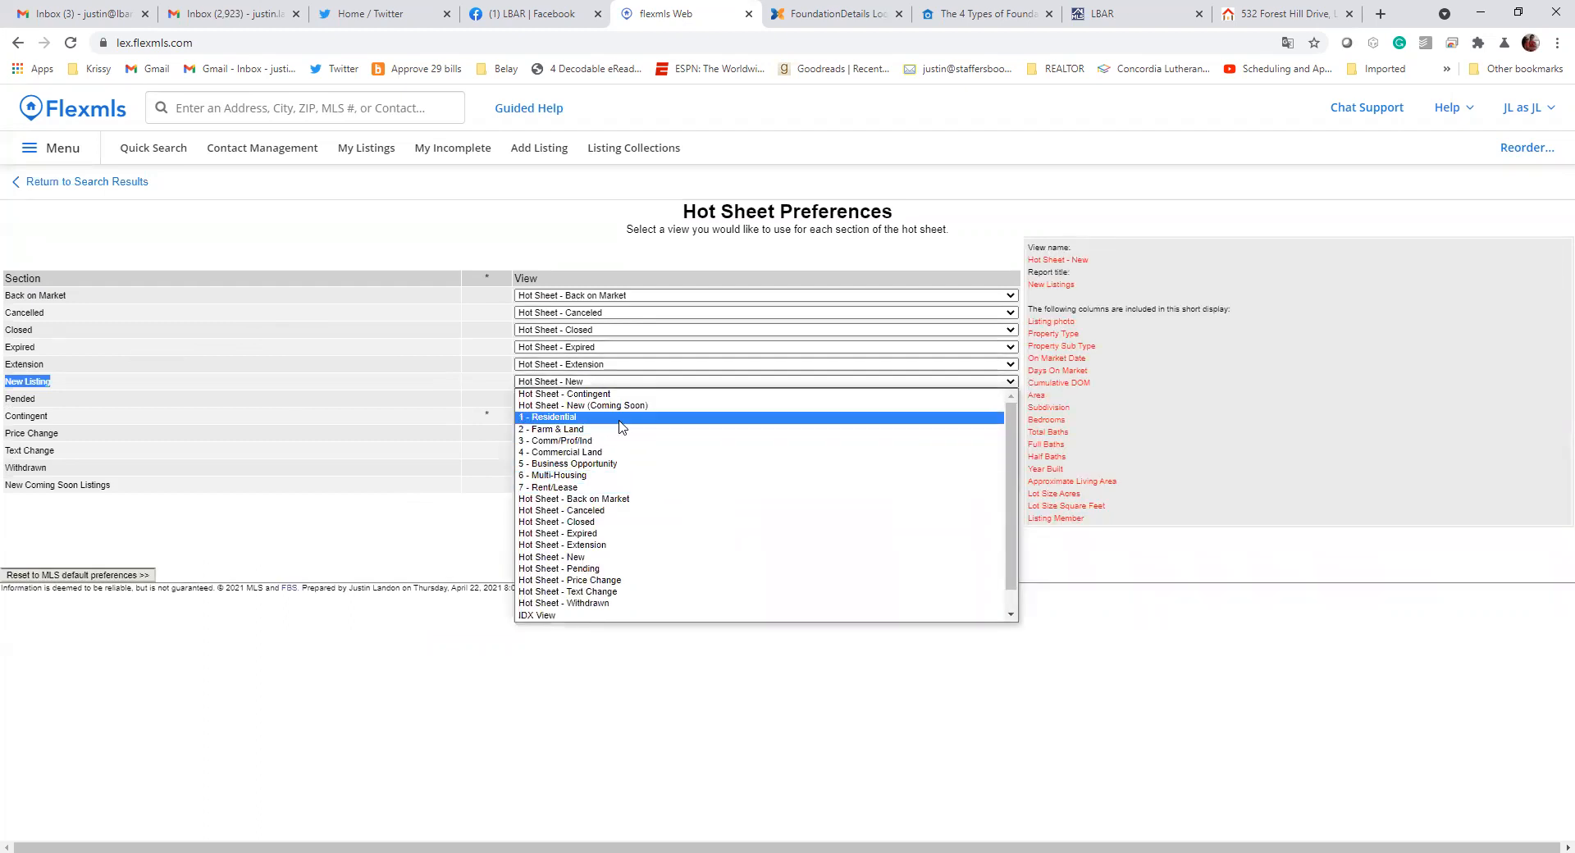
left_click(620, 421)
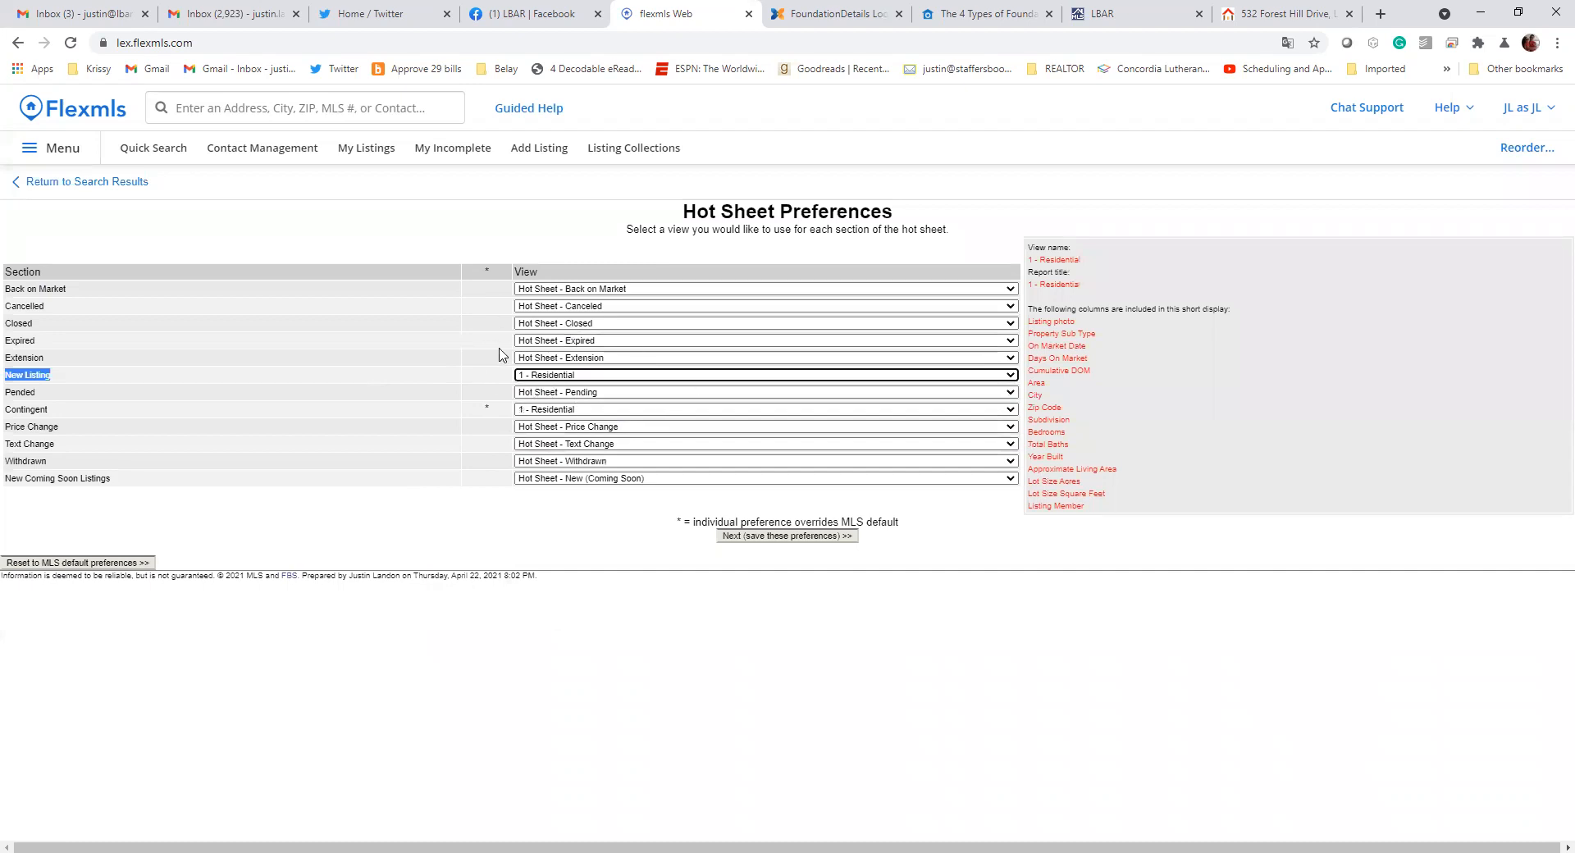
left_click(800, 537)
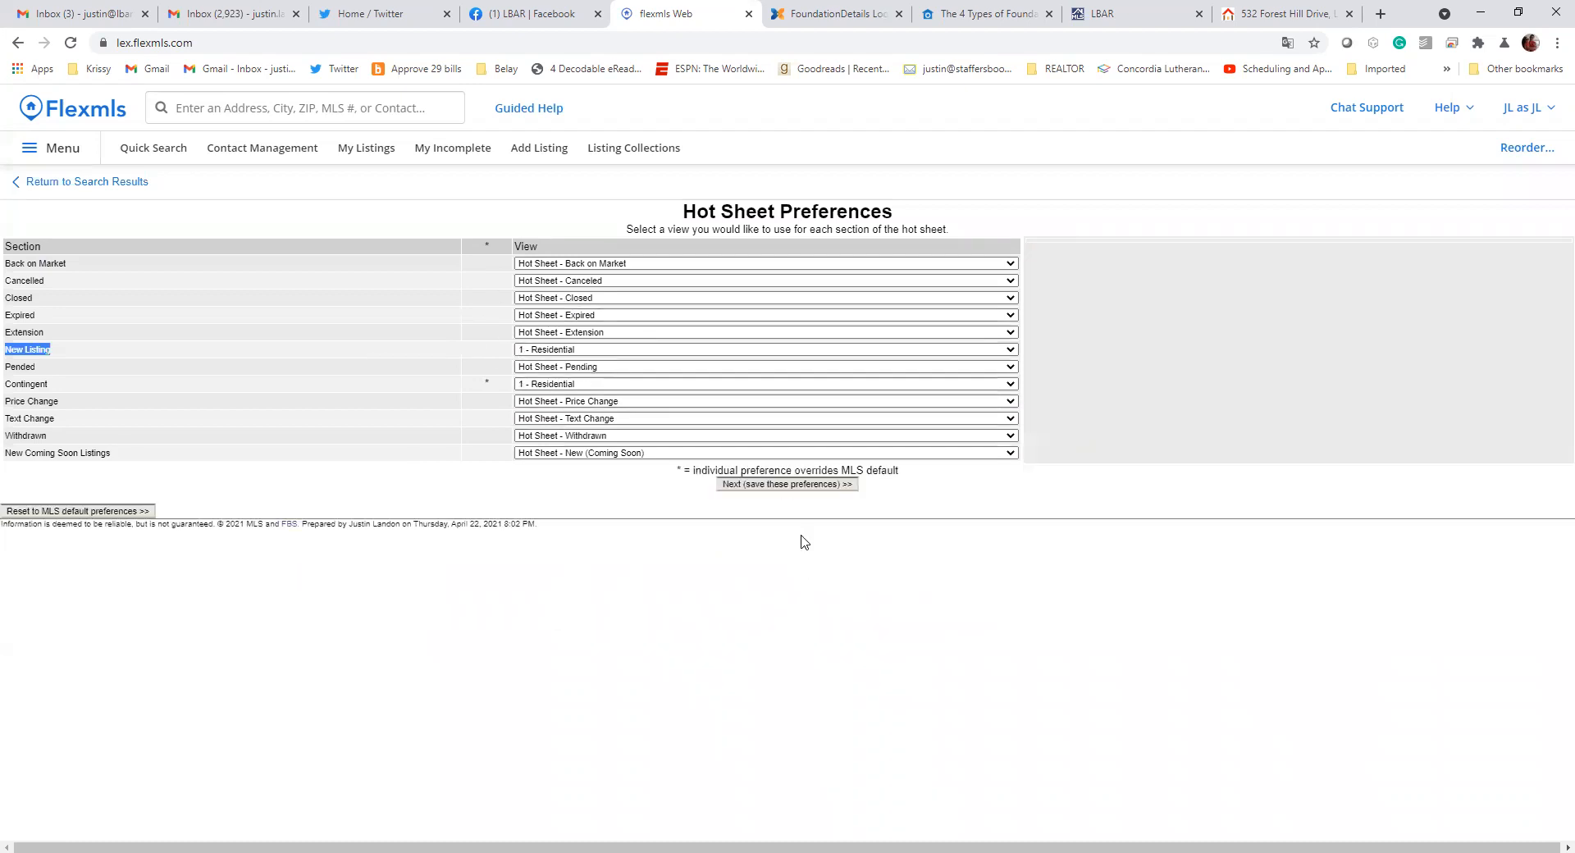
left_click(783, 485)
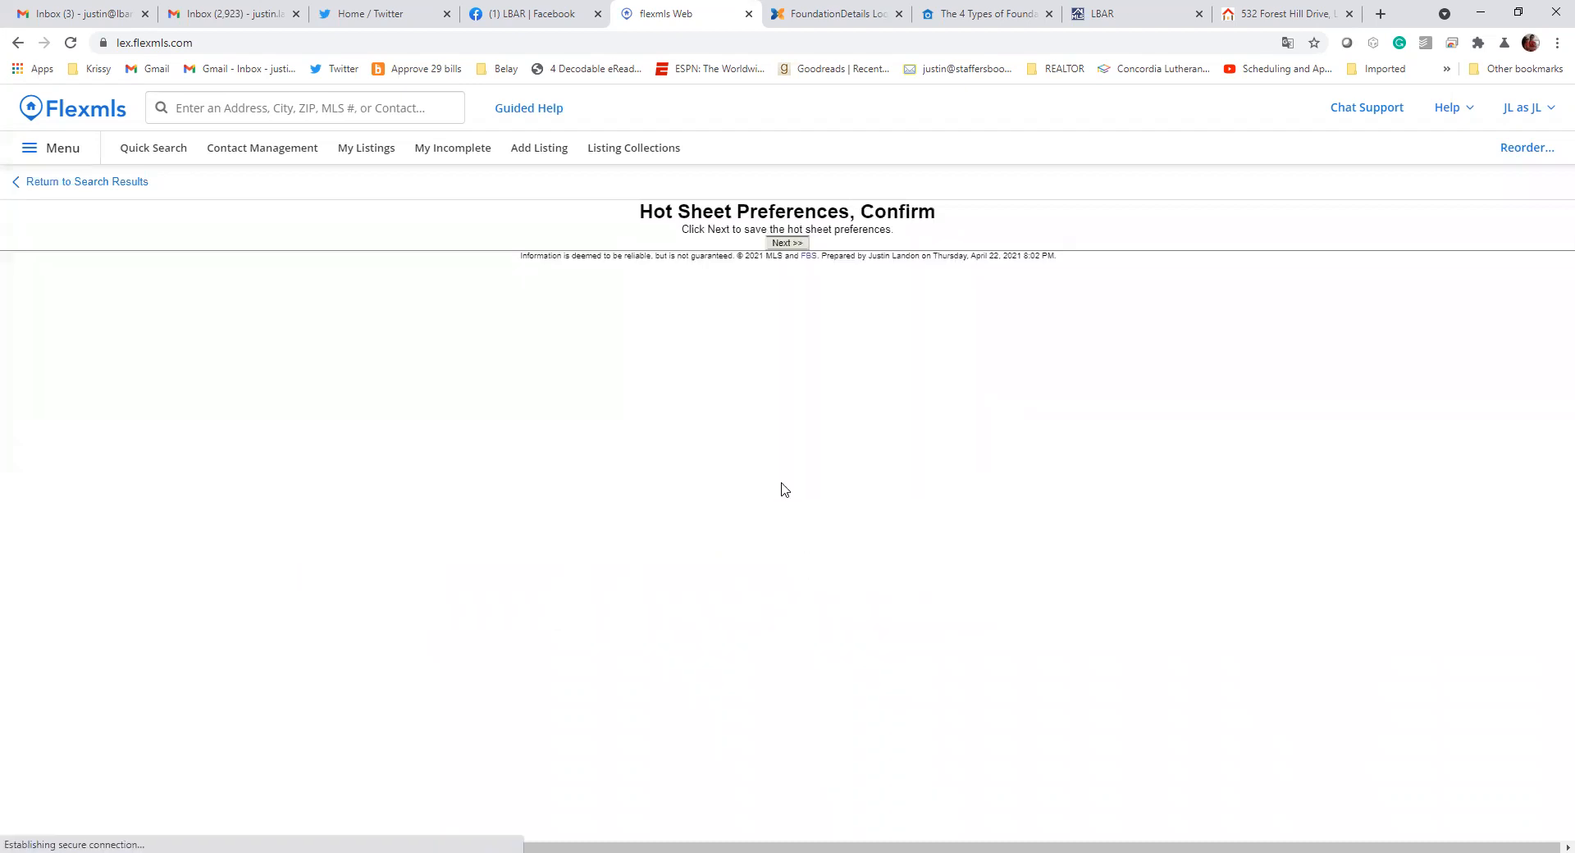
left_click(799, 245)
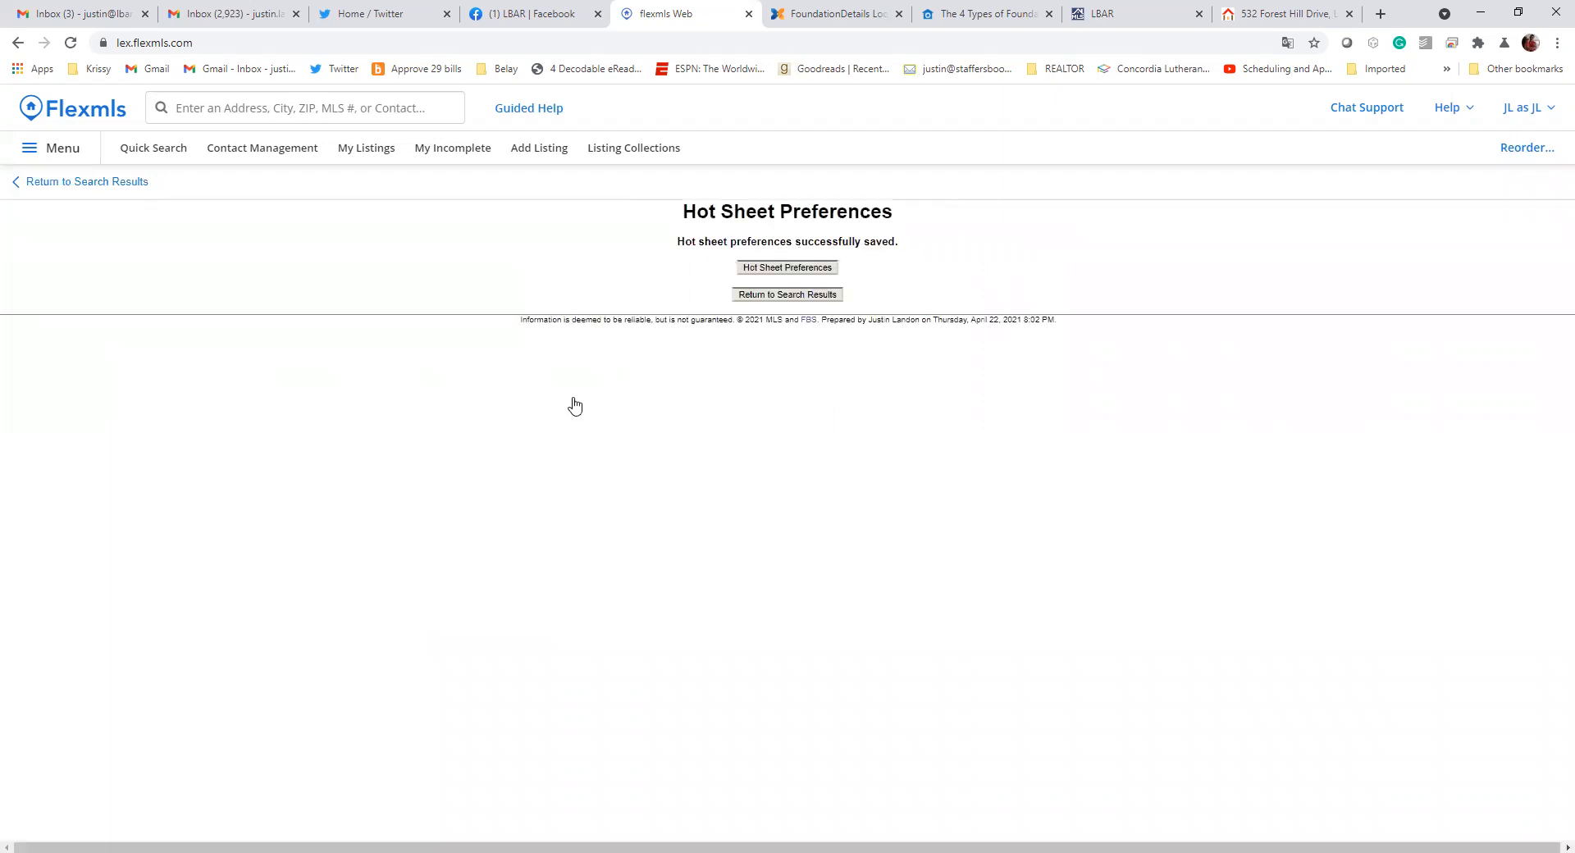
left_click(787, 294)
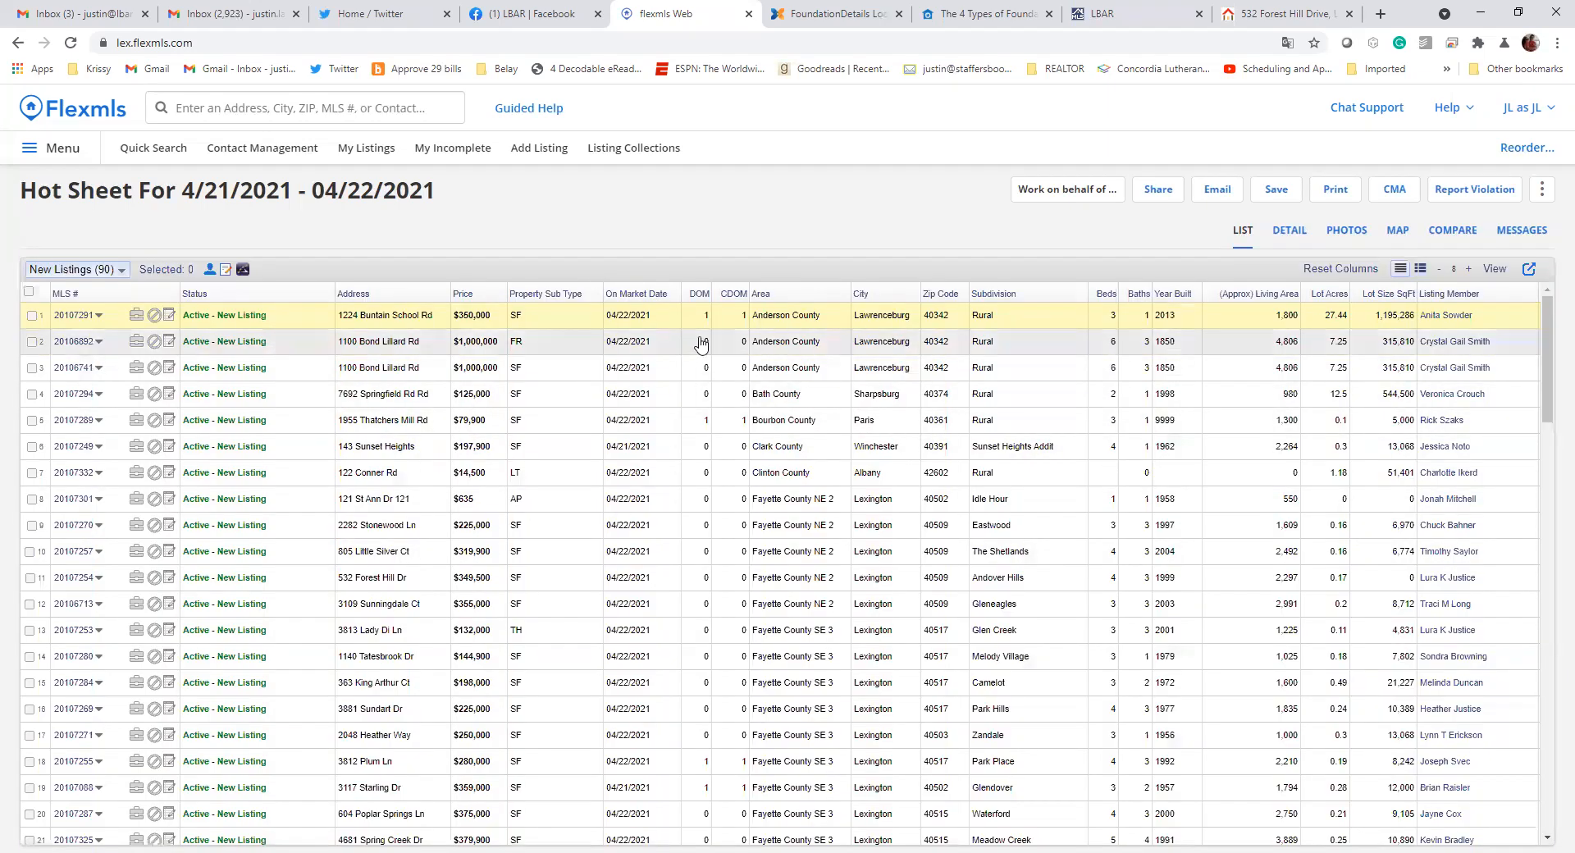
Change the New Listing section's hot sheet view to 3 - Comm/Prof/Ind, save the preferences and return to the results
left_click(1498, 268)
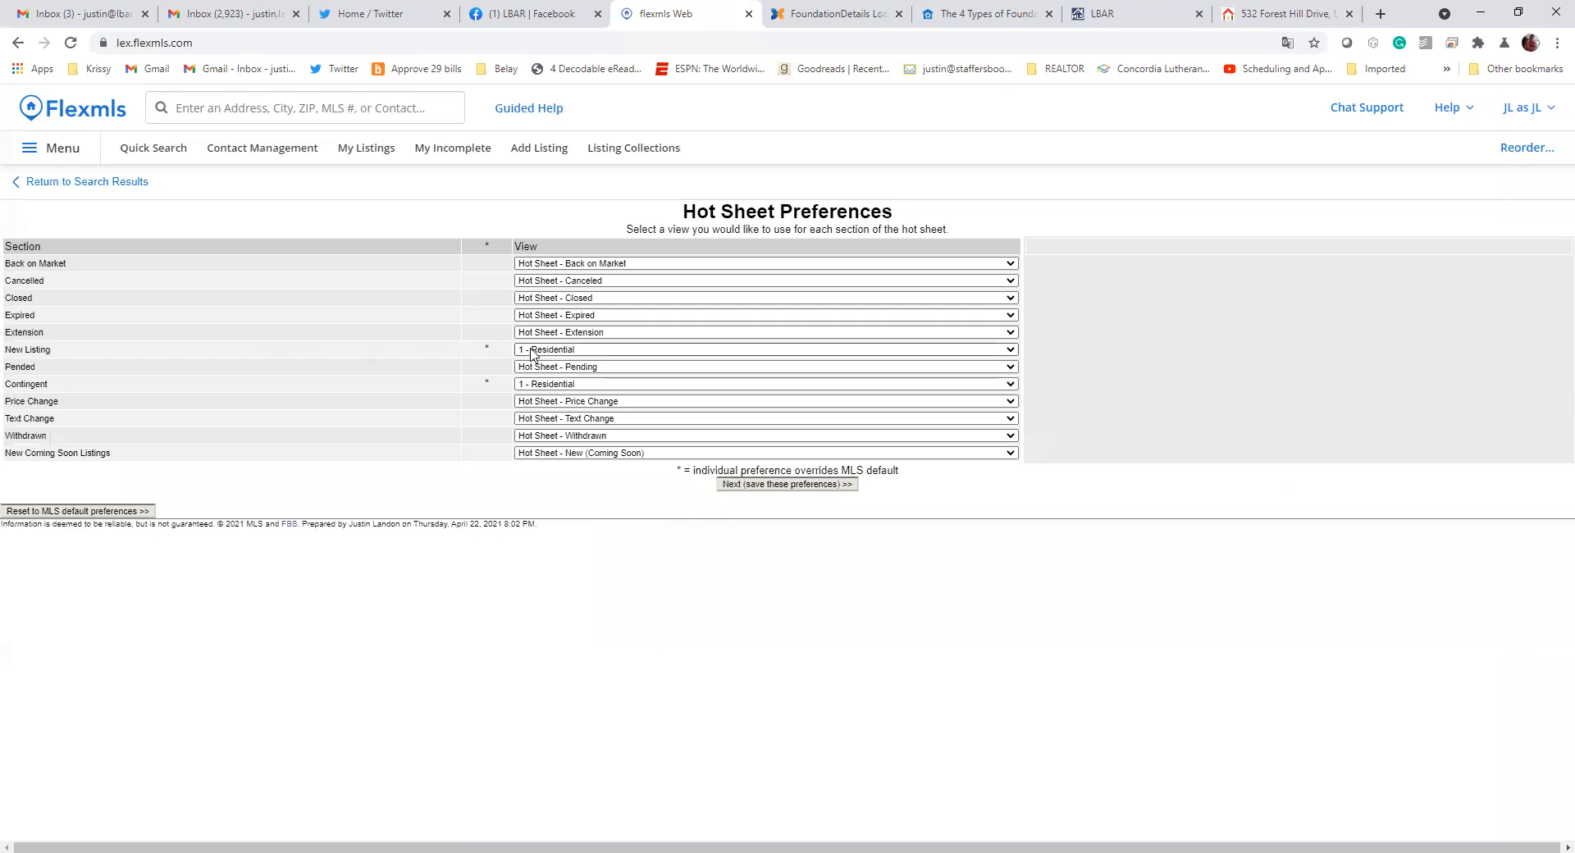
left_click(532, 351)
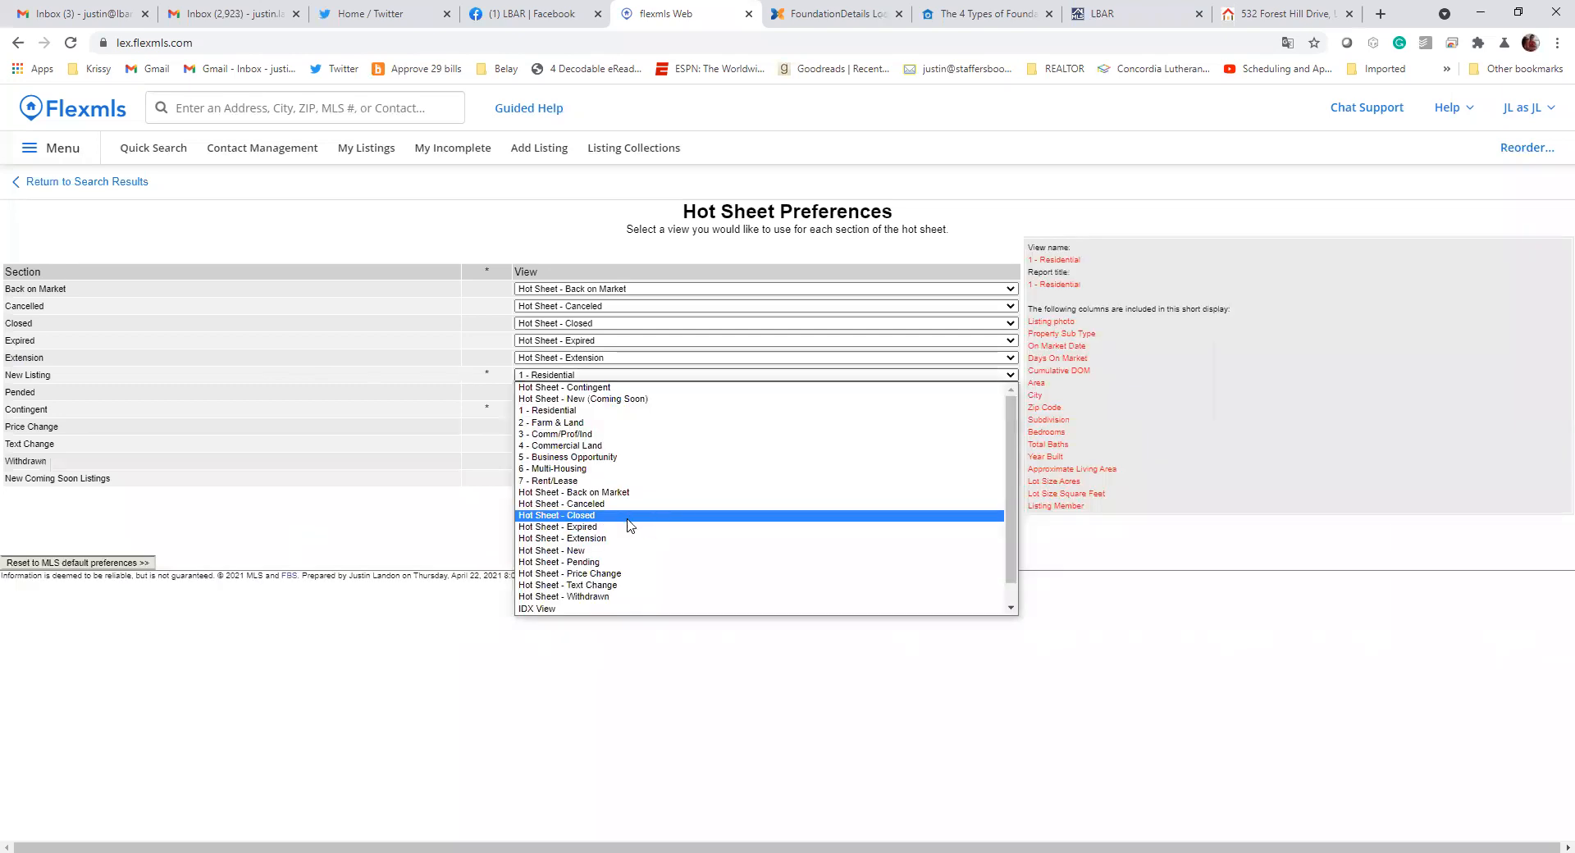
left_click(591, 437)
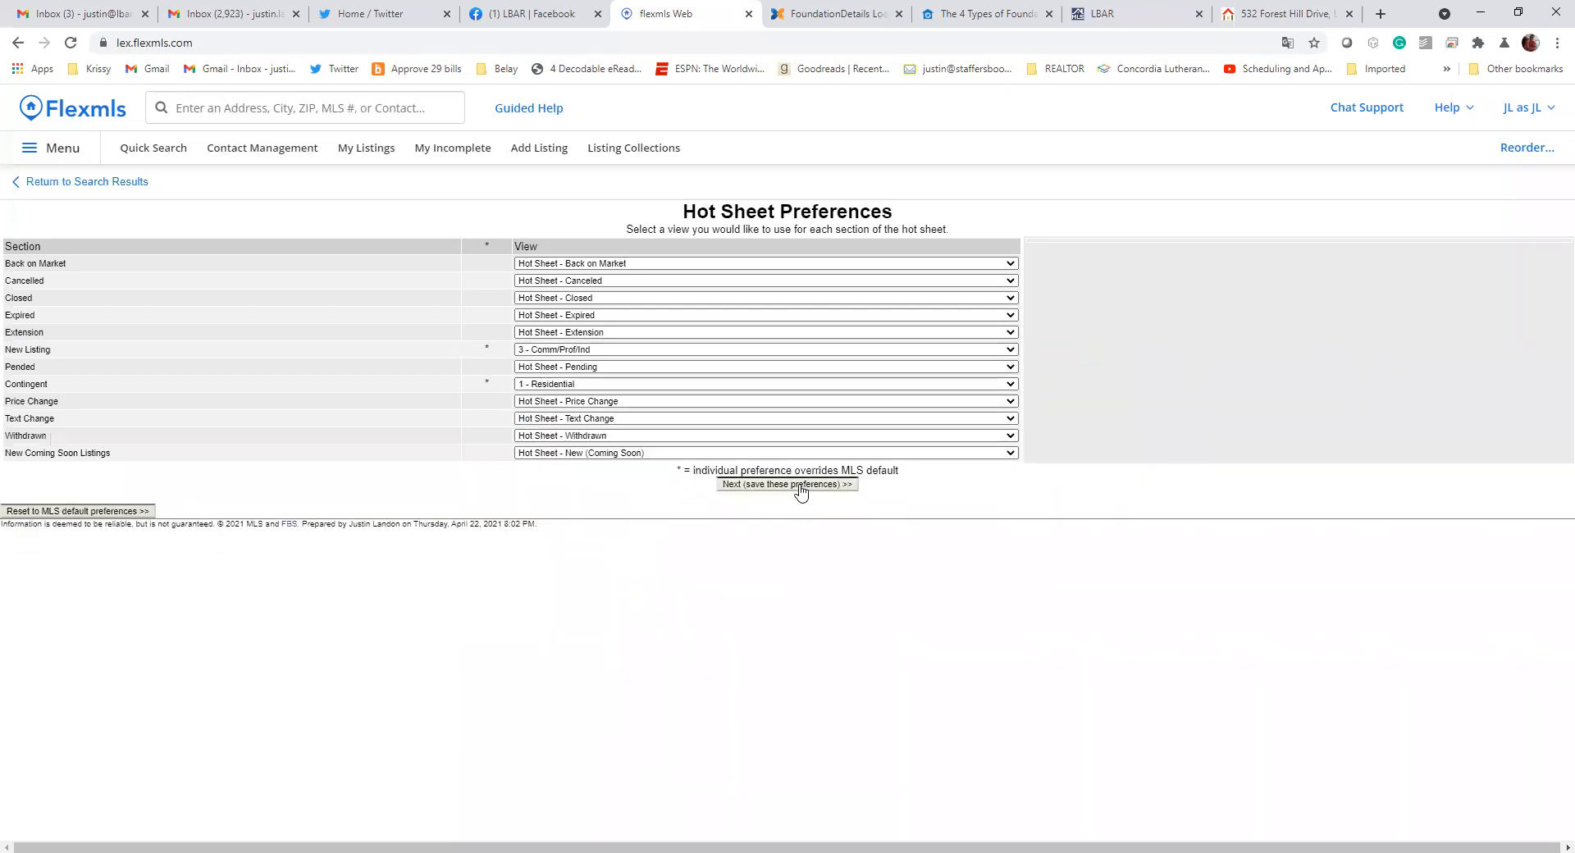
left_click(802, 486)
left_click(790, 244)
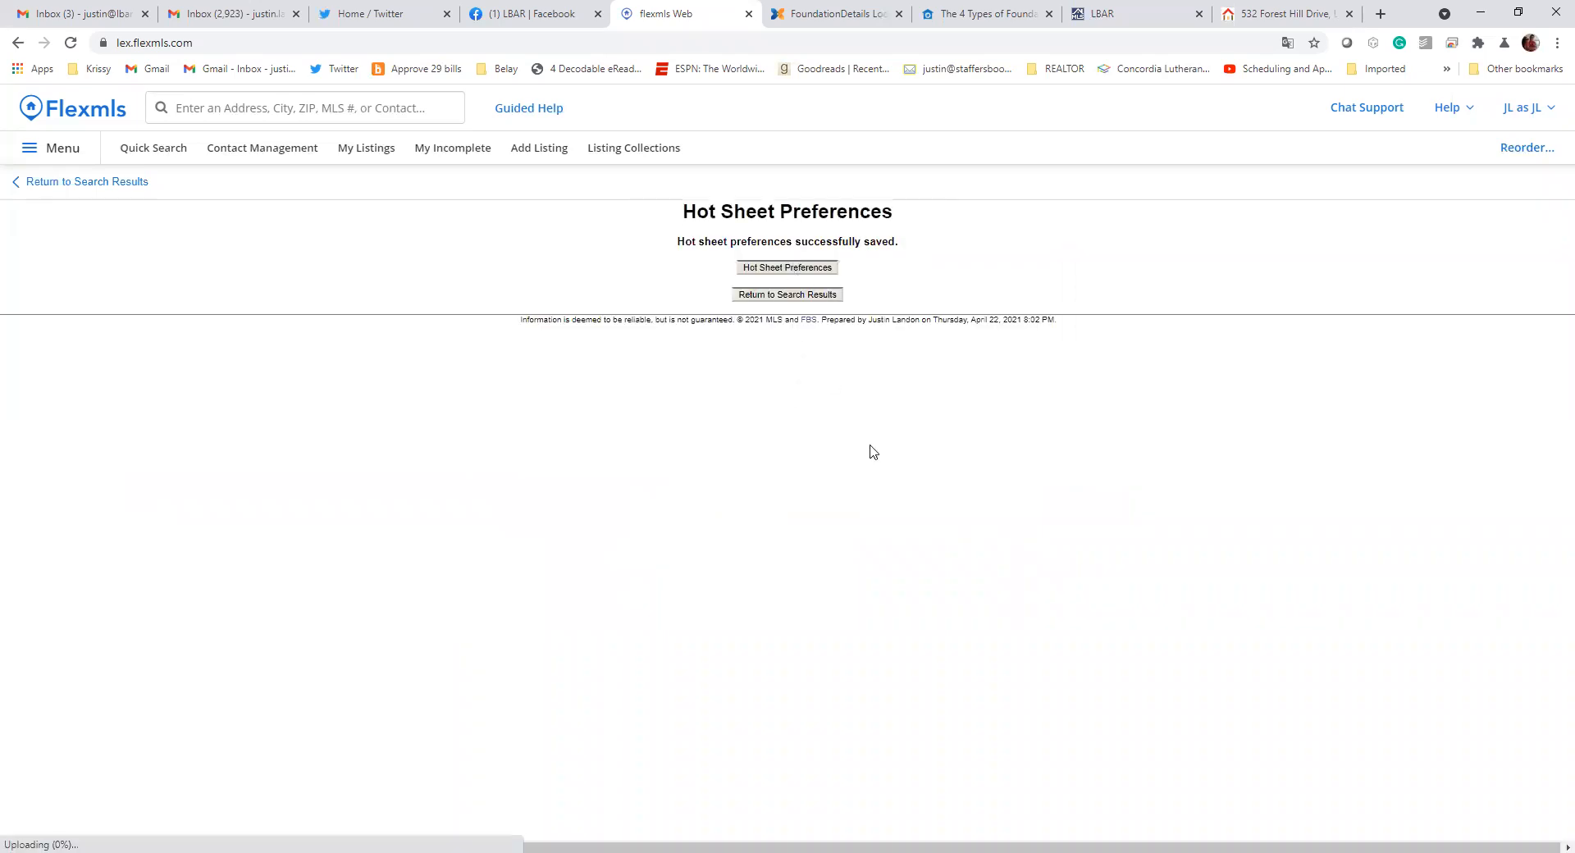
left_click(791, 297)
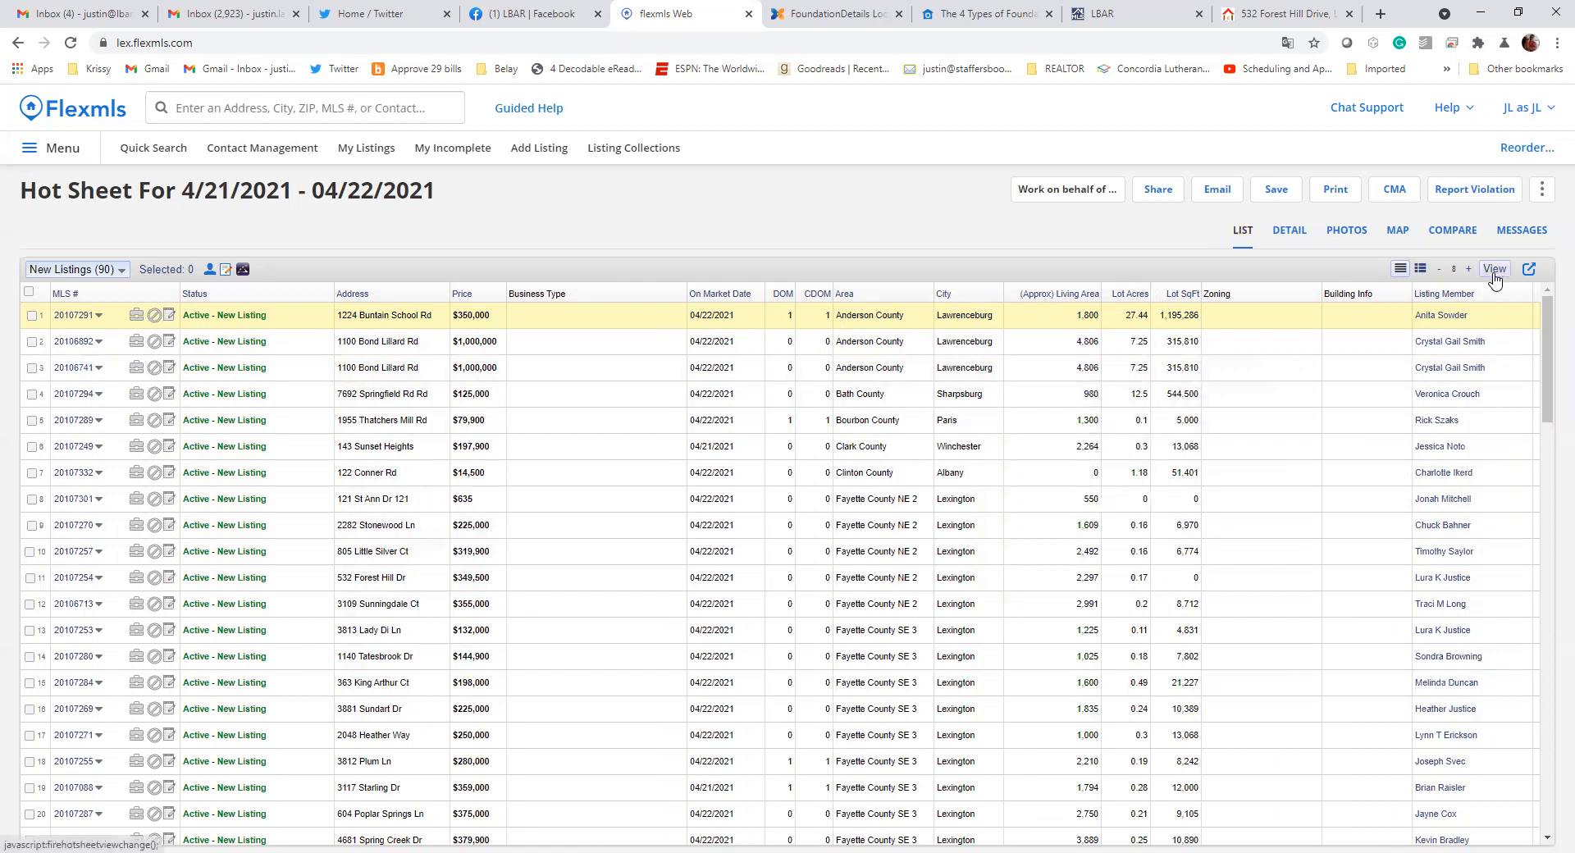
right_click(281, 229)
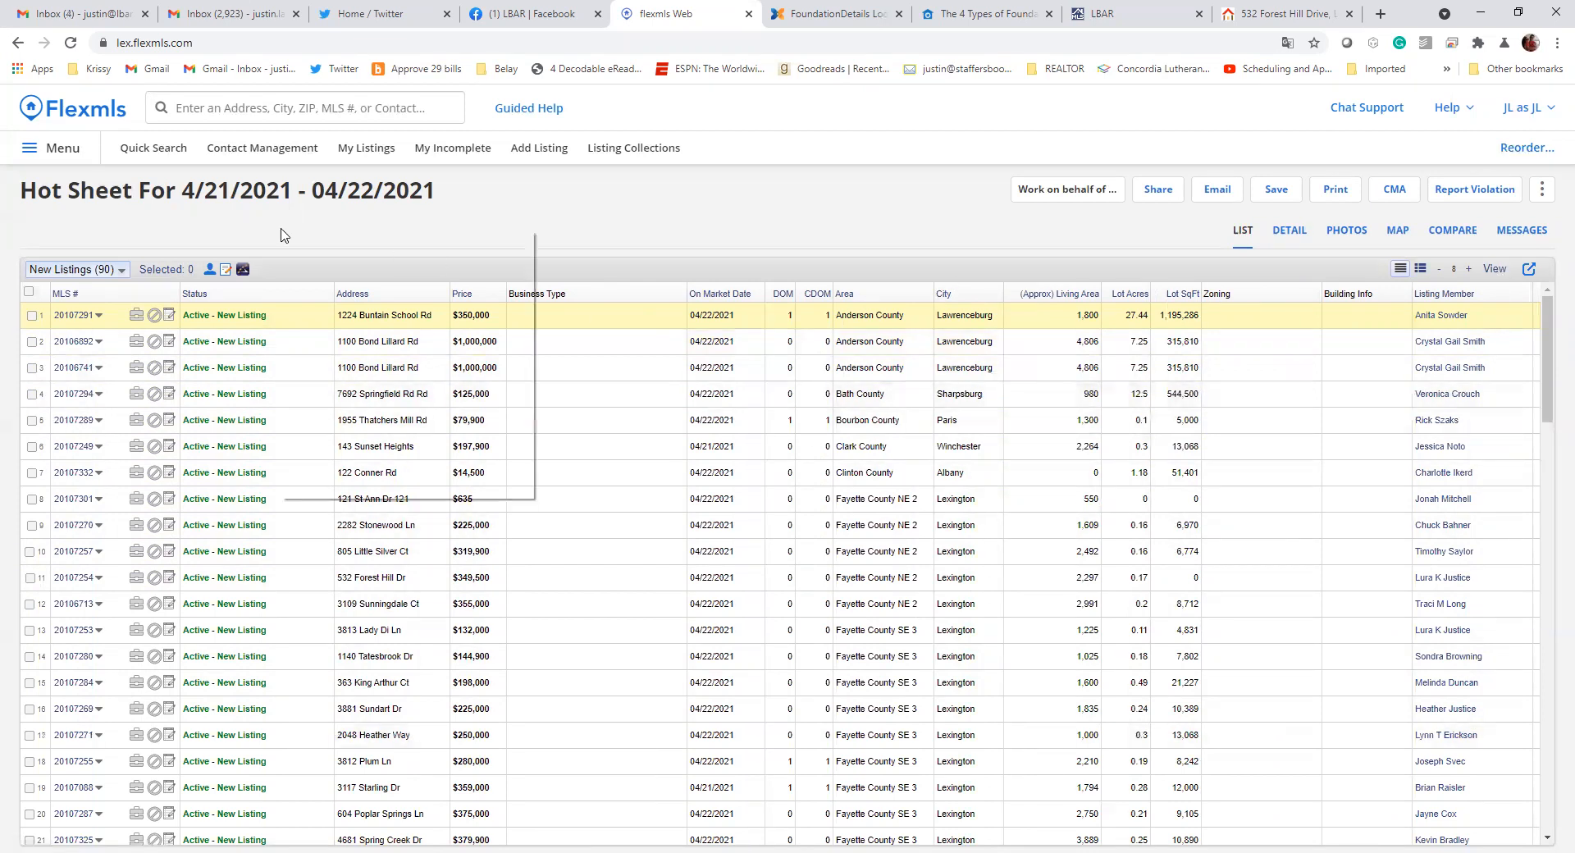
left_click(853, 264)
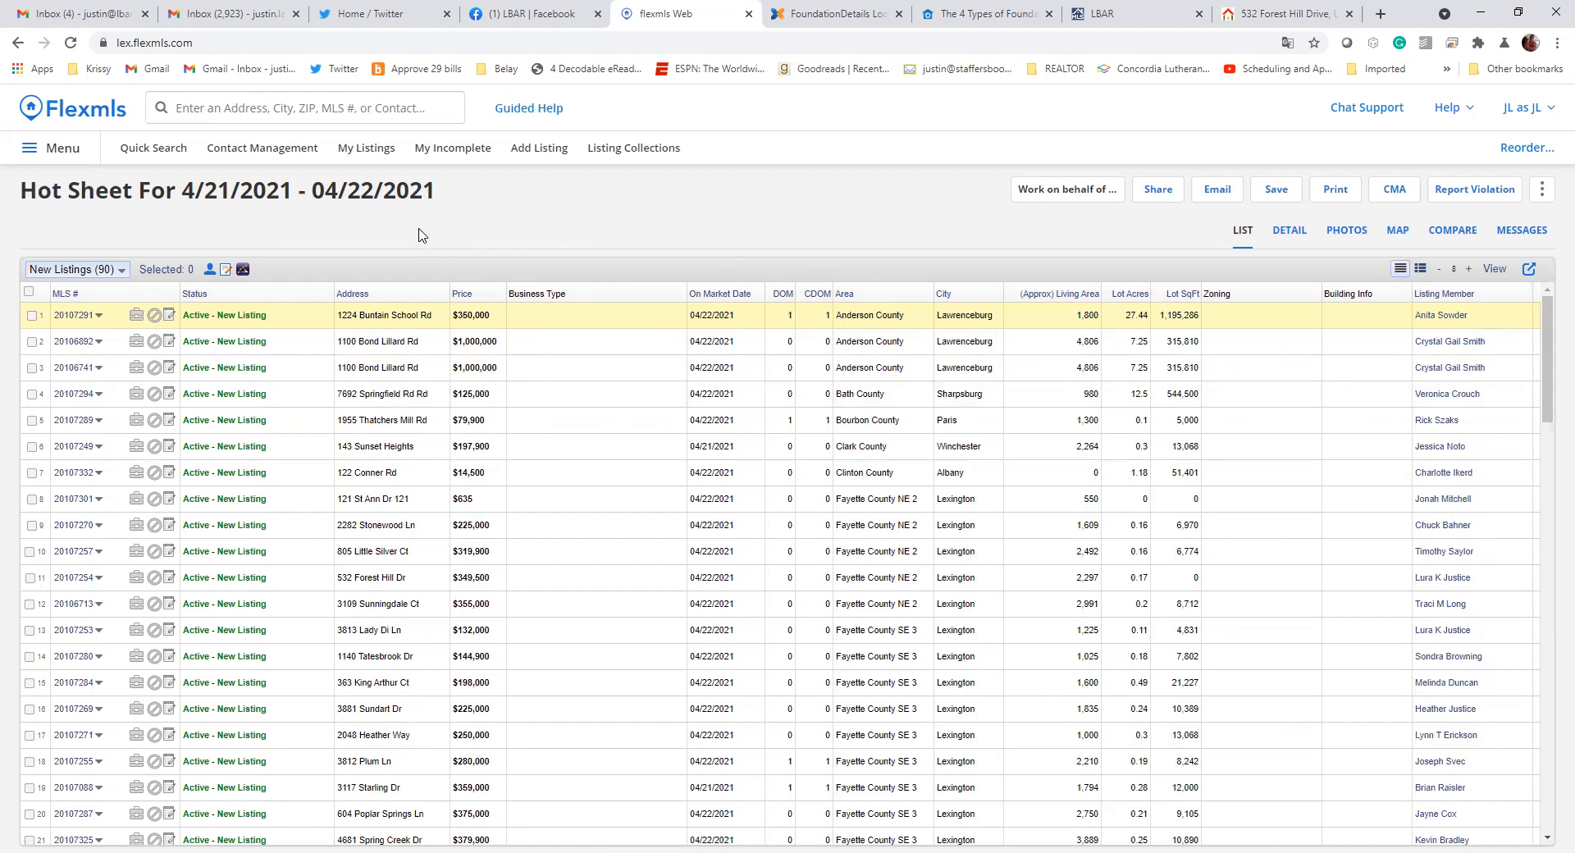
Find My Views by searching for "views" and examine the description of the inherited Hot Sheet - New view
left_click(60, 152)
type("views")
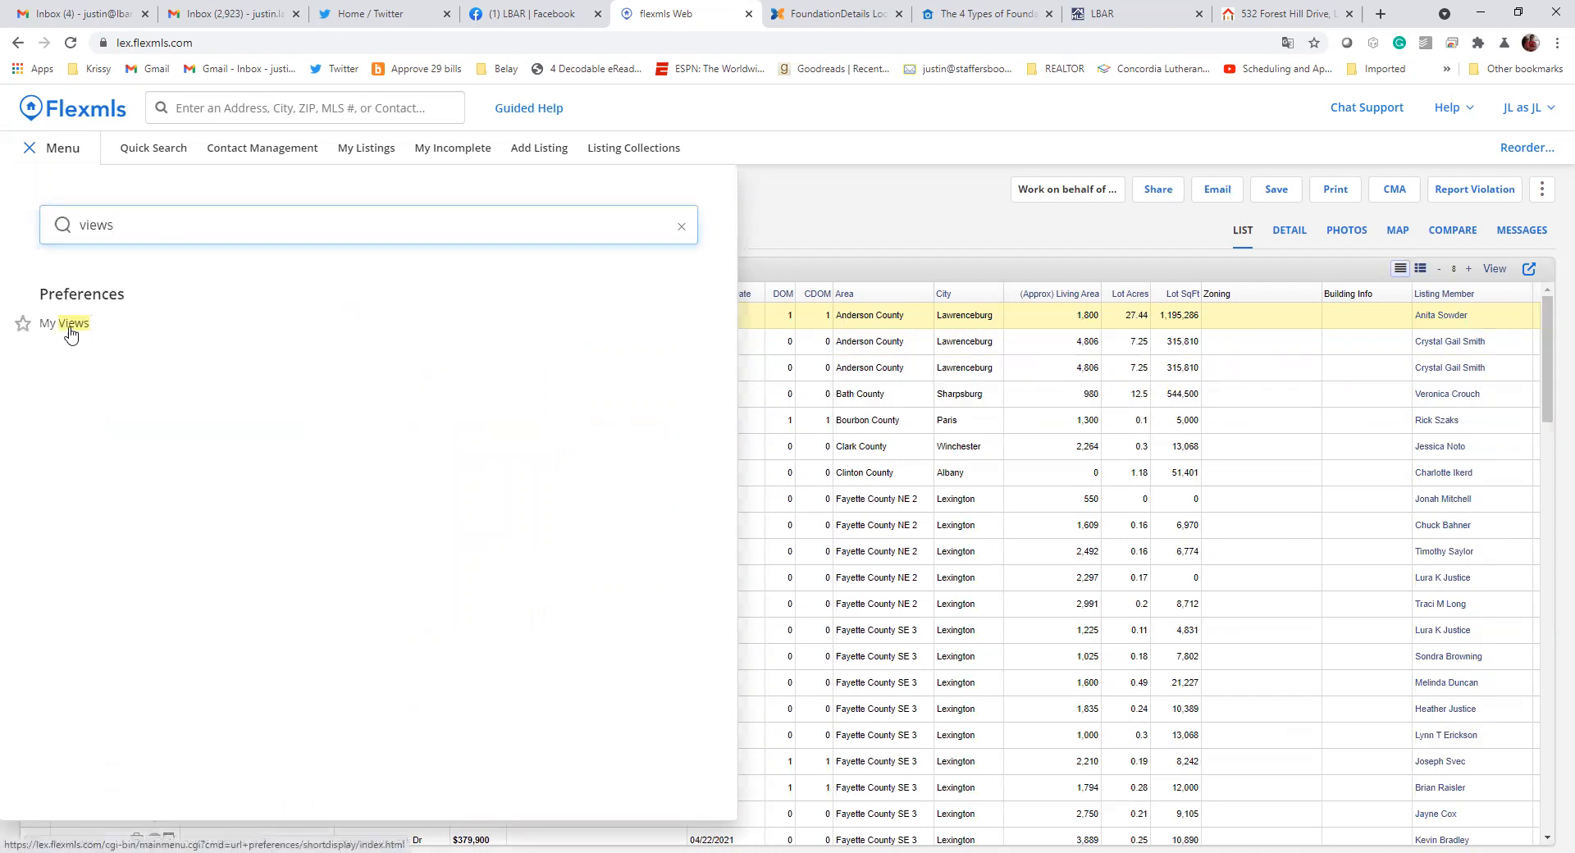
left_click(73, 323)
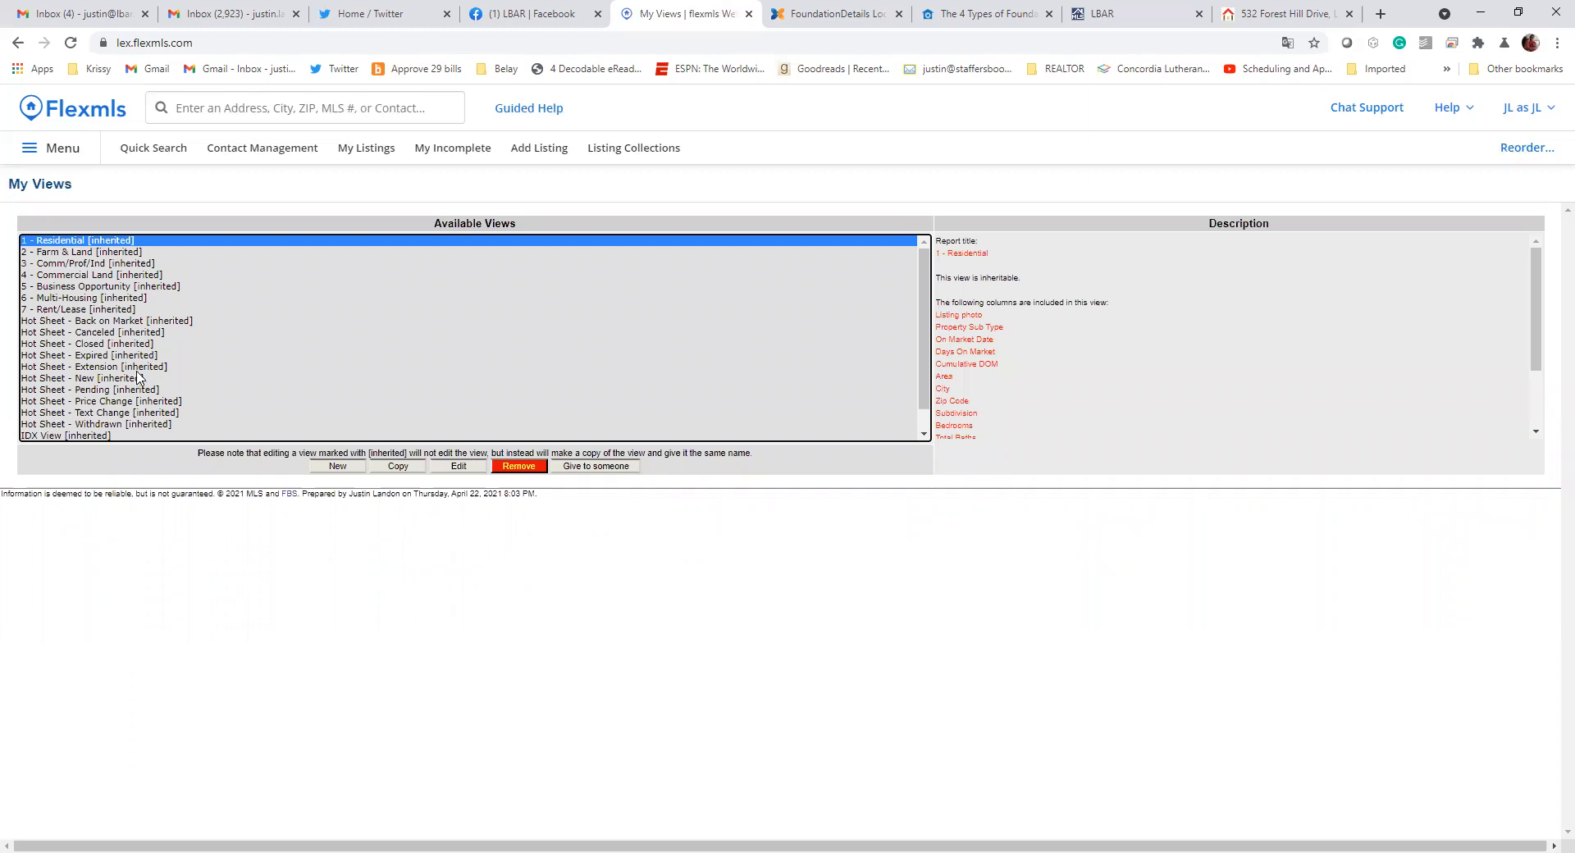
left_click(85, 380)
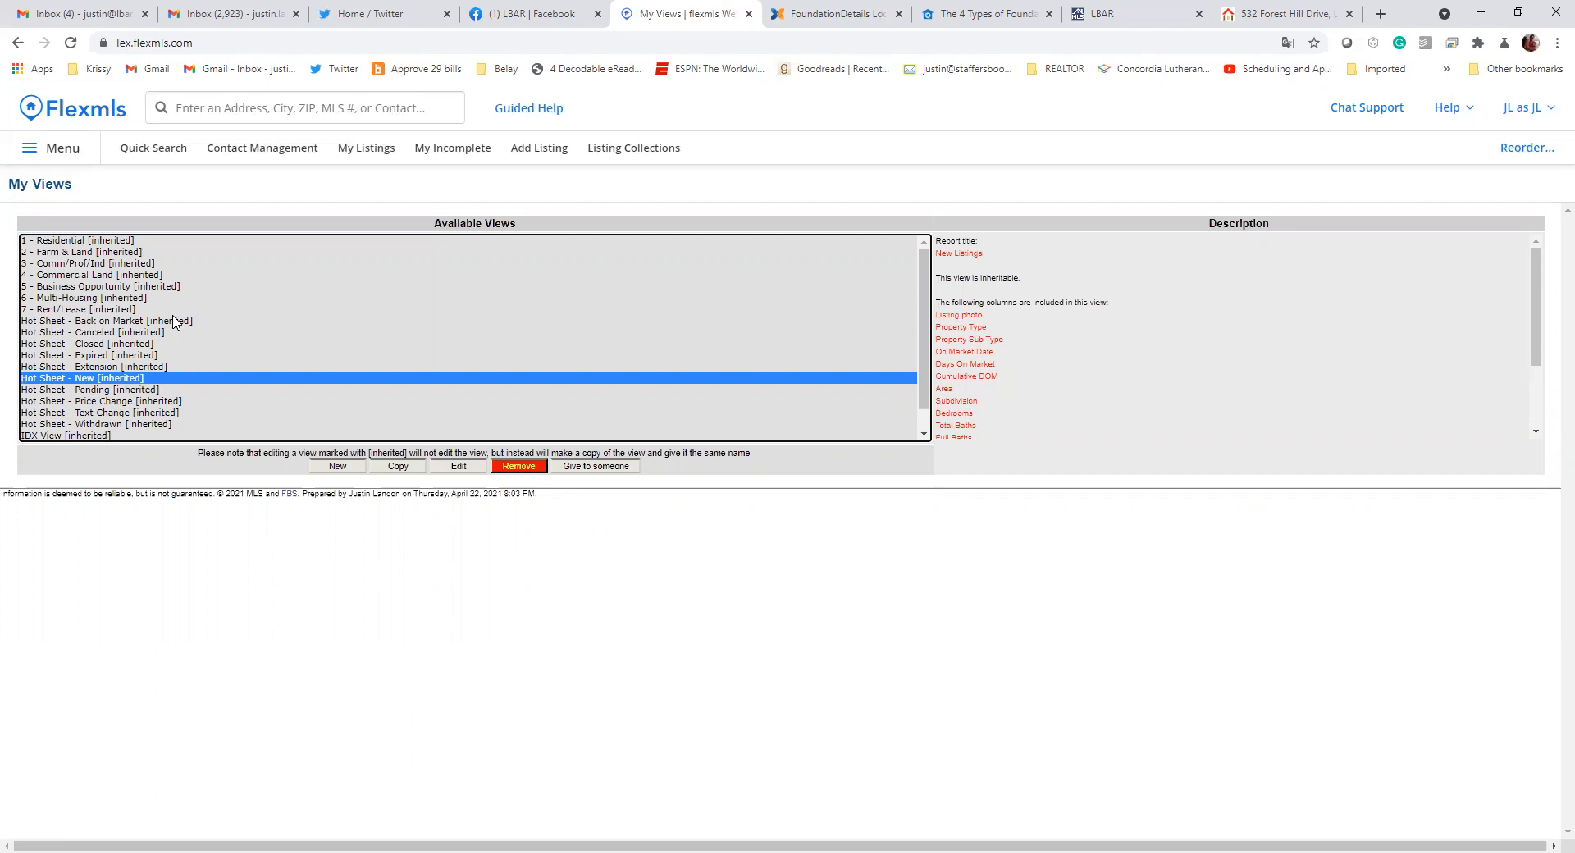
scroll(271, 341, "down", 1)
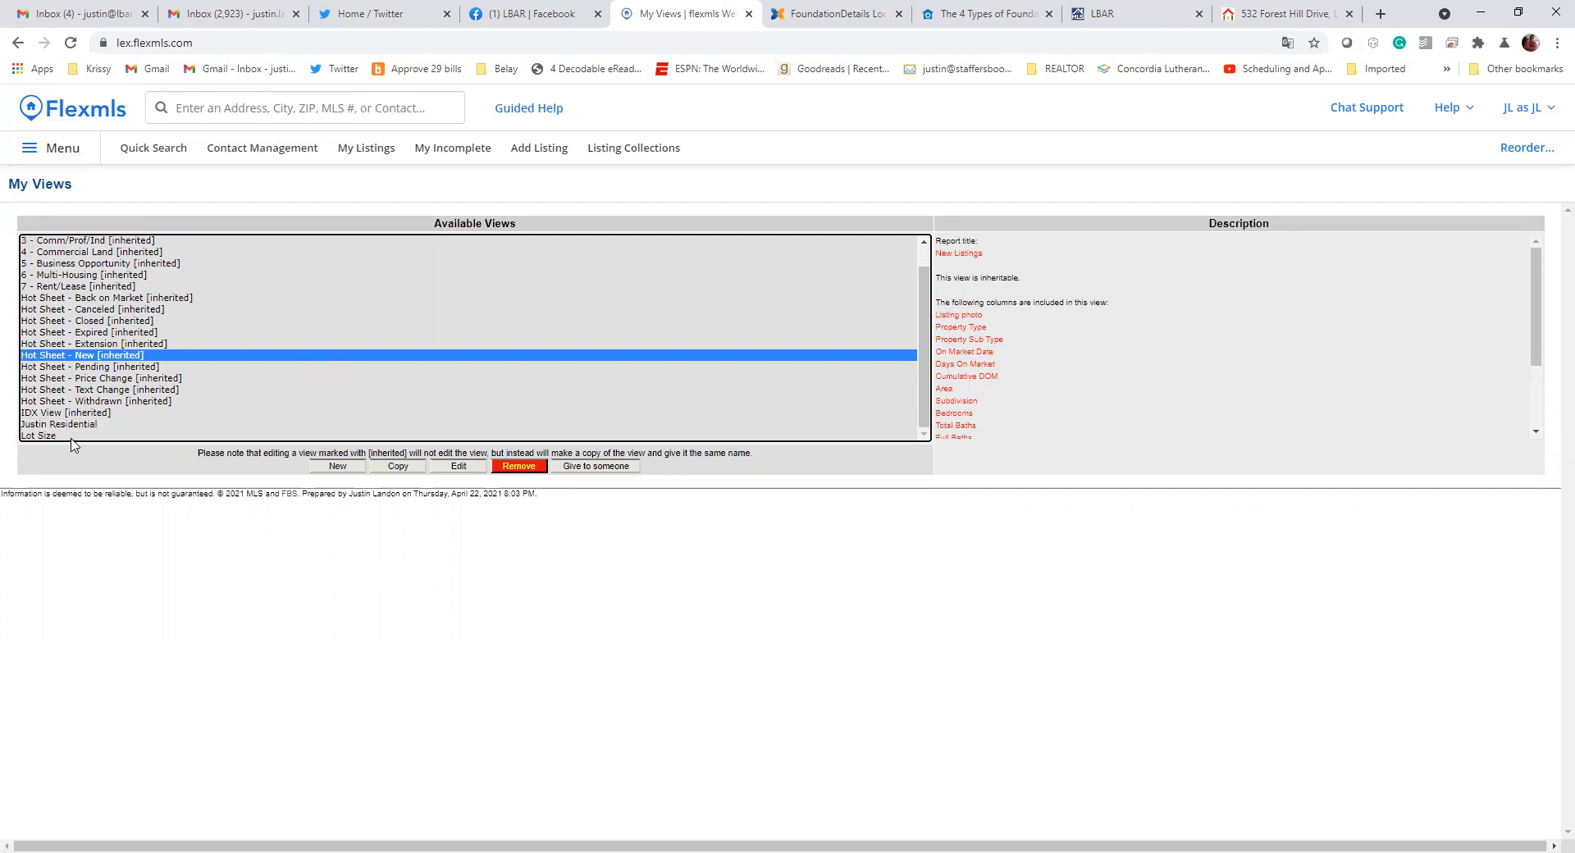
Start a new view named "Custom New Listing - Hot Sheet" with Show Photo set to No
left_click(337, 467)
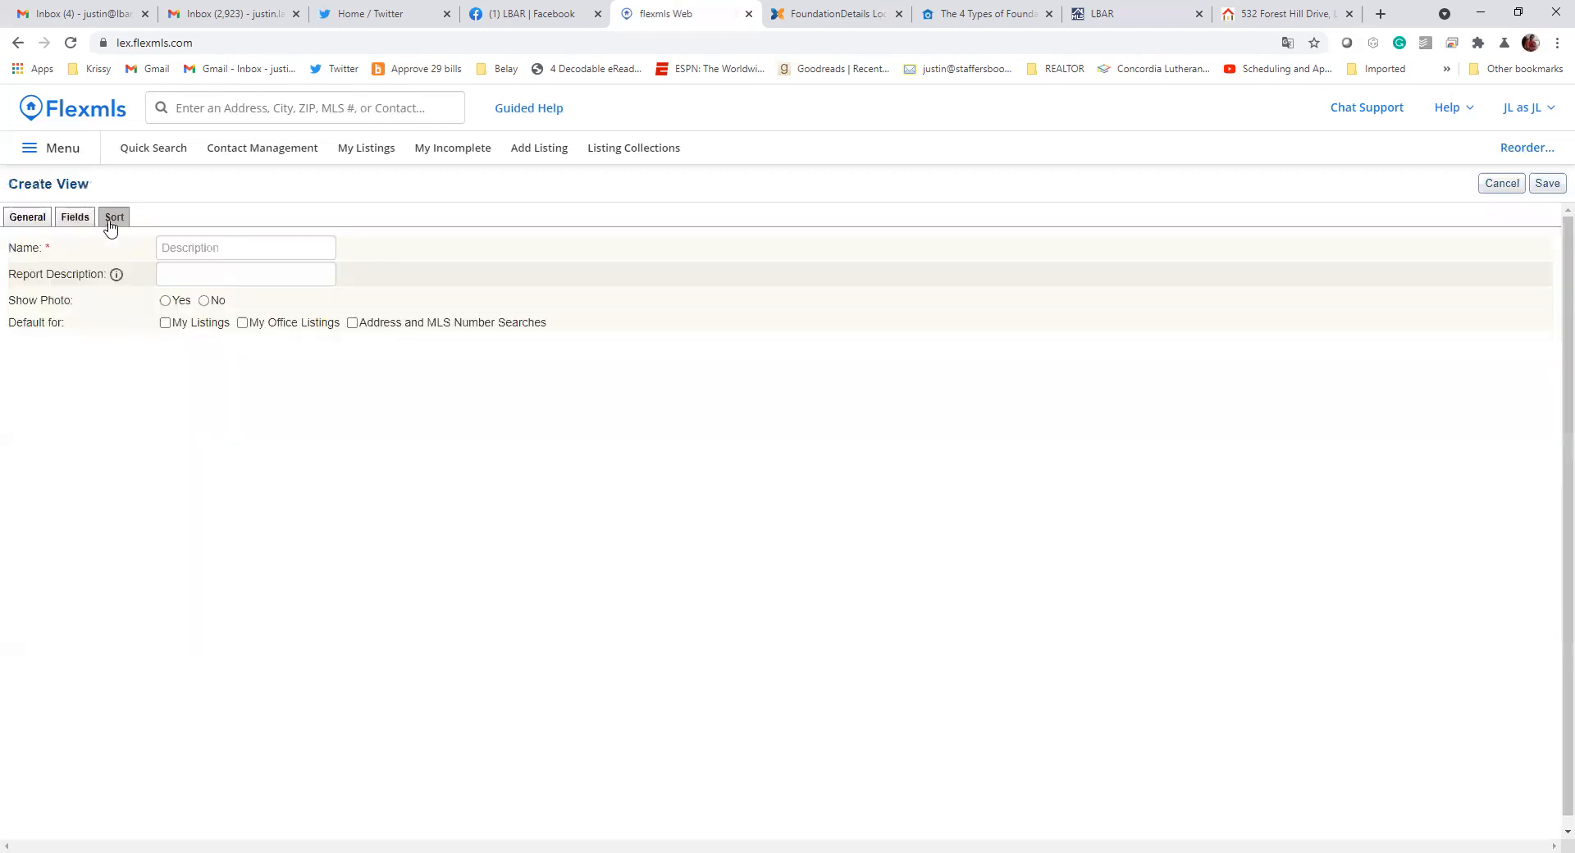
left_click(210, 247)
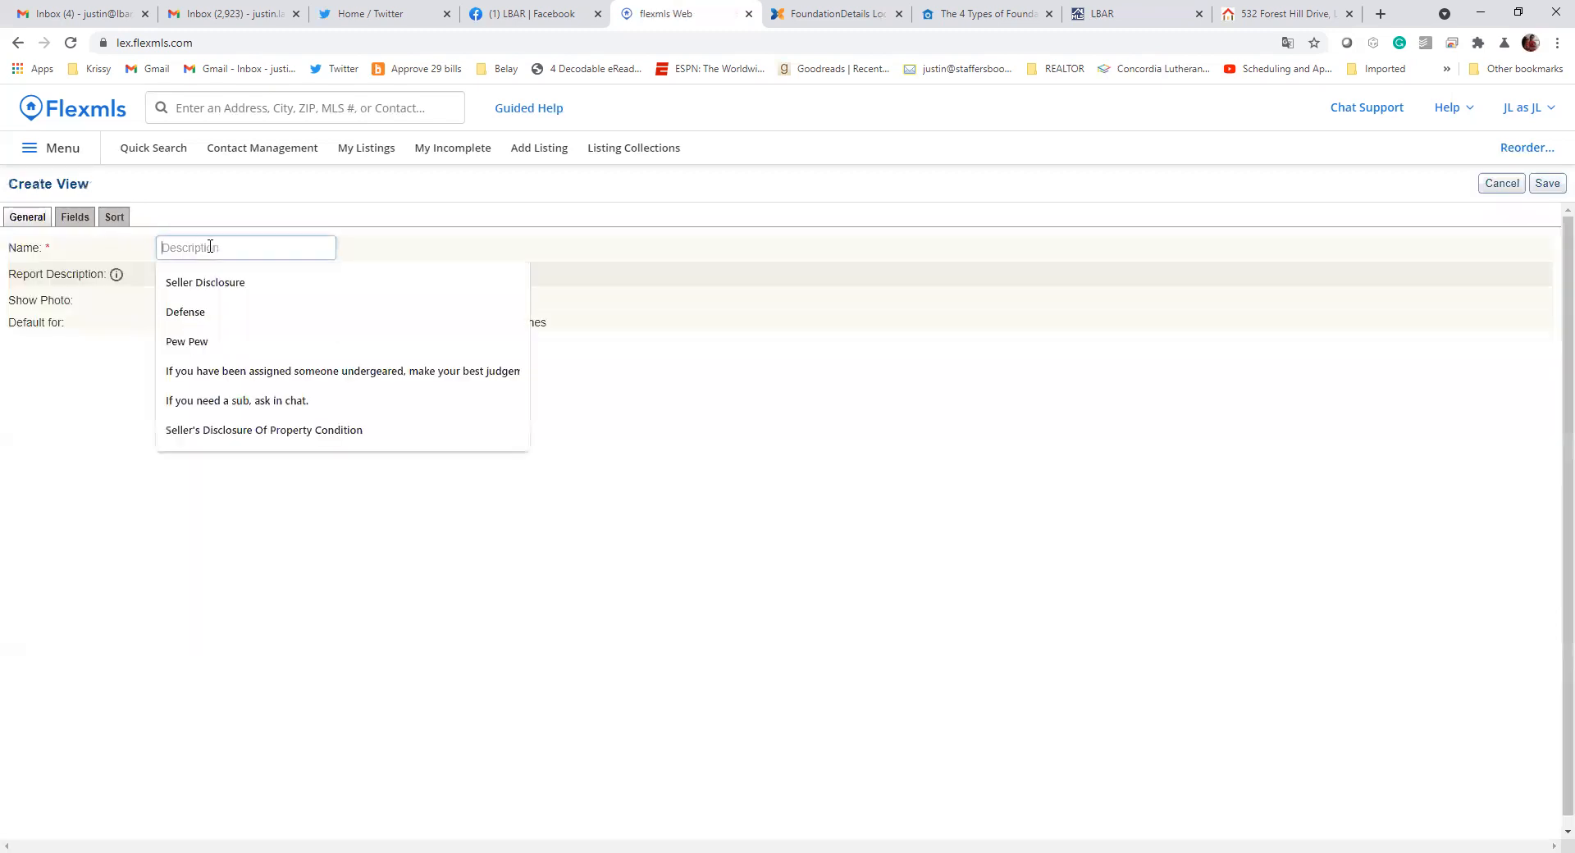
type("Custom New Listing - Hot Sheet")
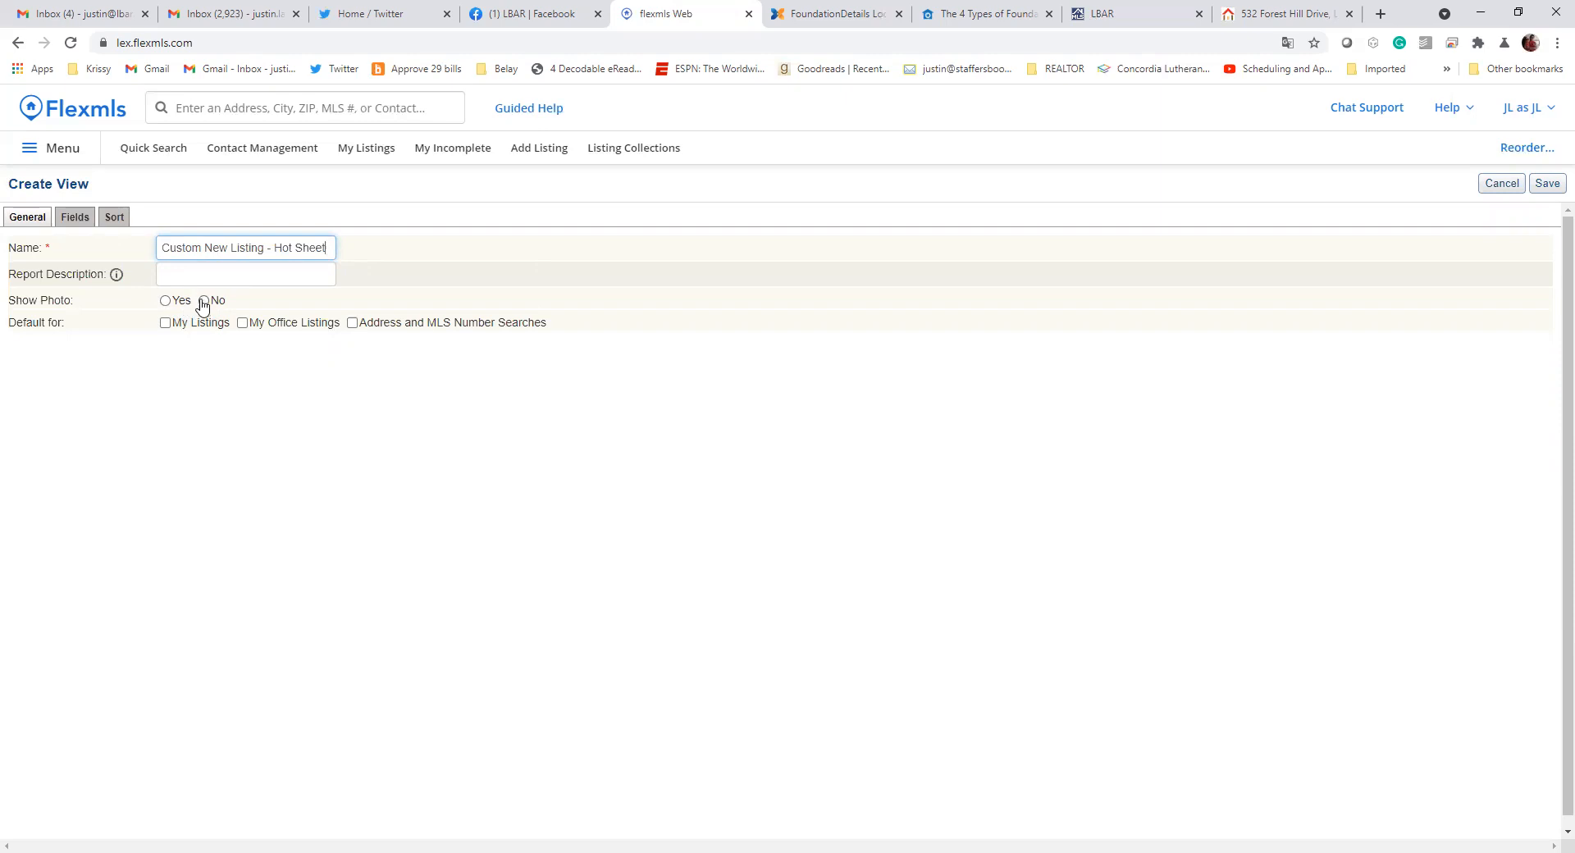
left_click(204, 301)
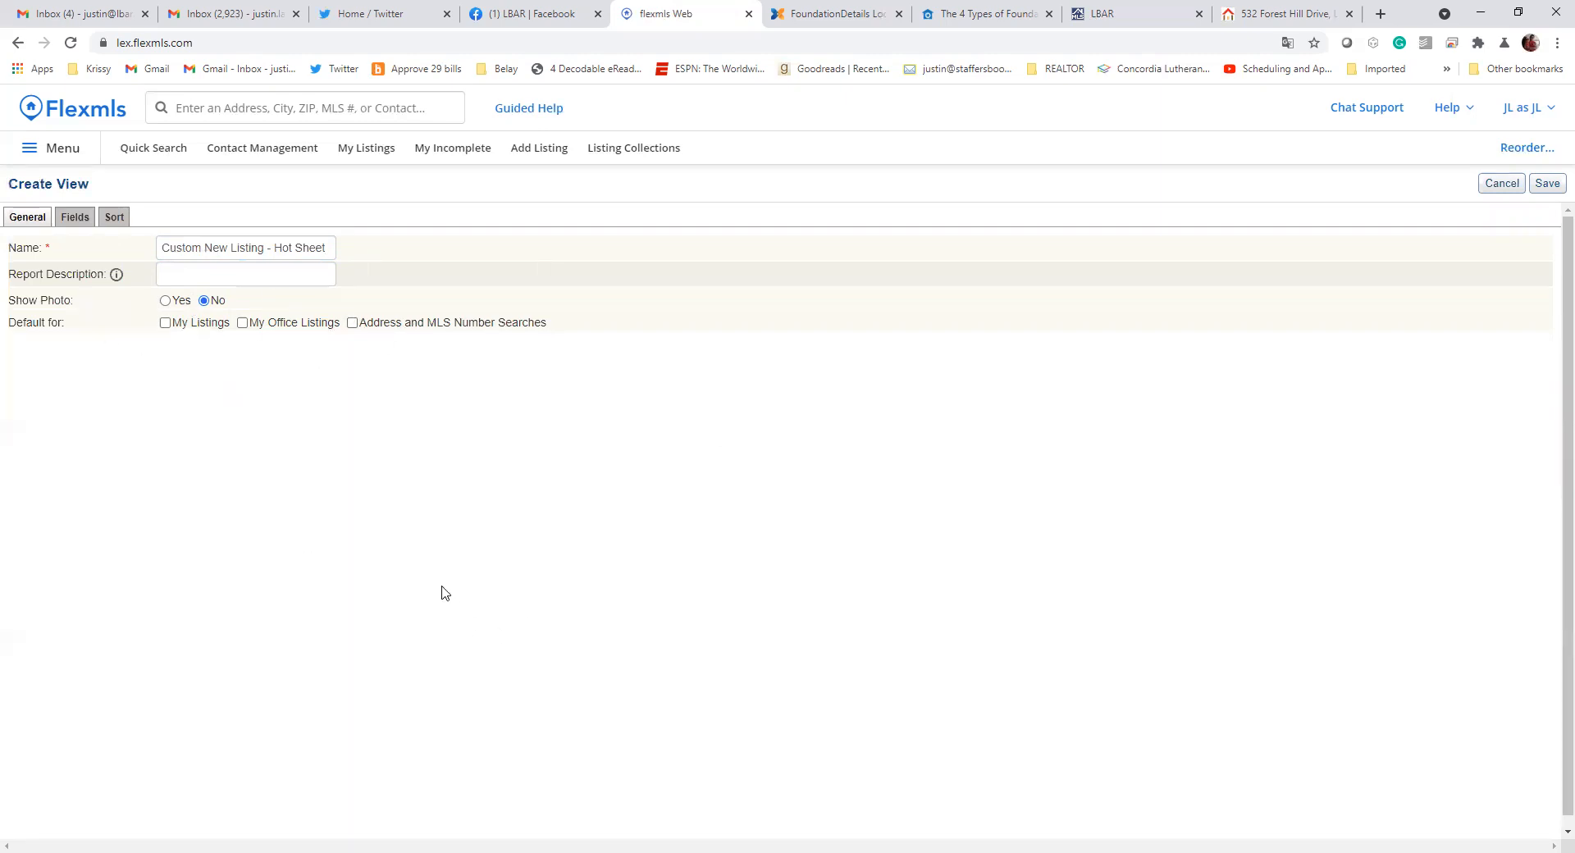
Add the Address and School District fields from Location, Tax & Legal Info to the new view
left_click(65, 218)
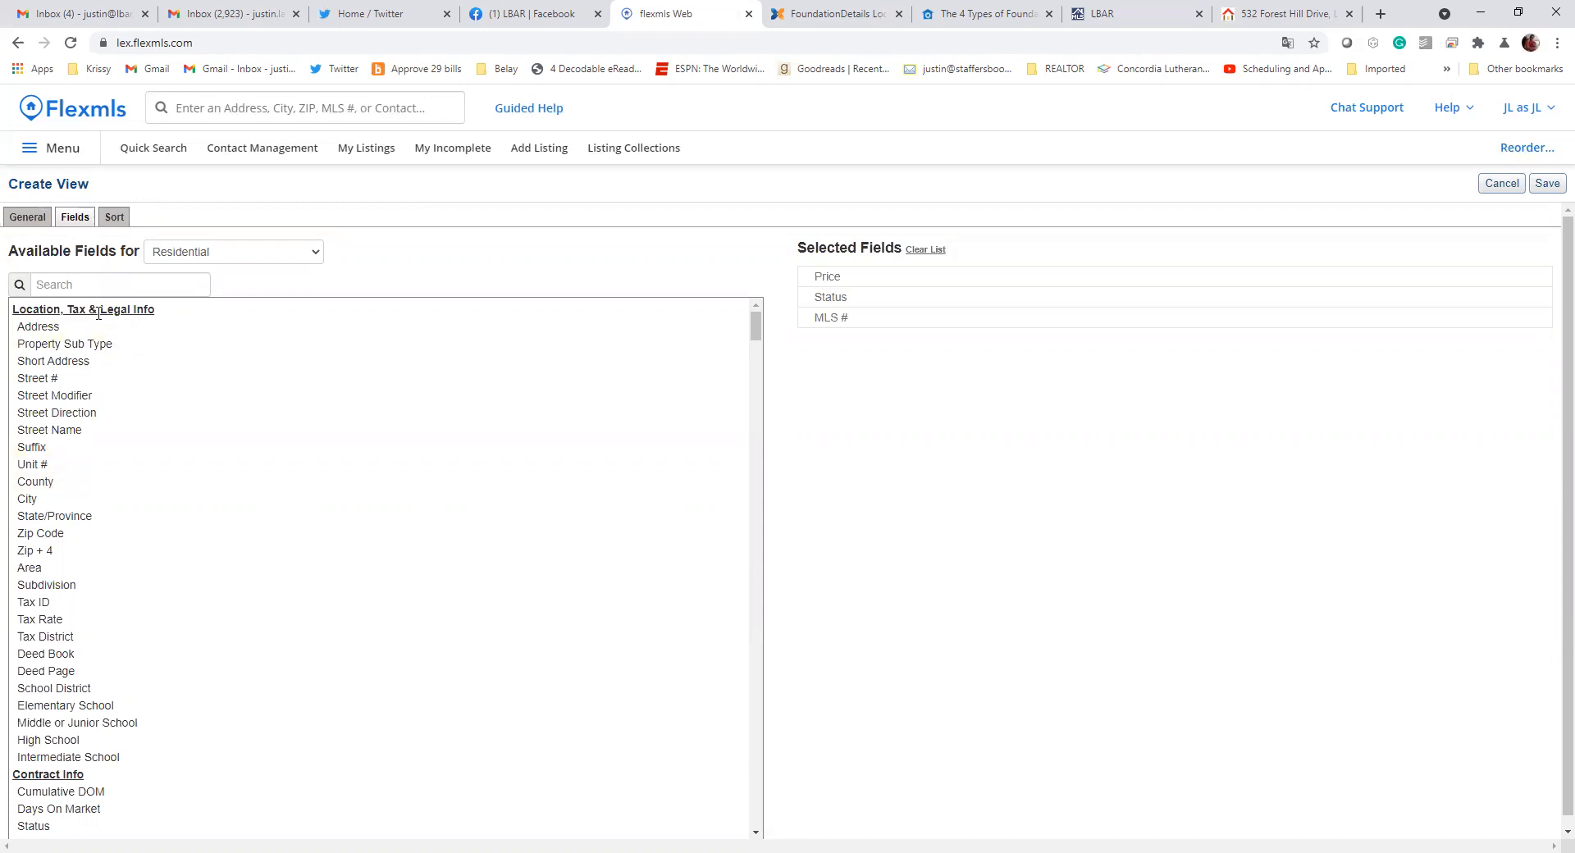
scroll(193, 508, "down", 20)
scroll(213, 493, "down", 20)
scroll(236, 495, "down", 10)
left_click_drag(754, 722, 743, 304)
left_click(125, 285)
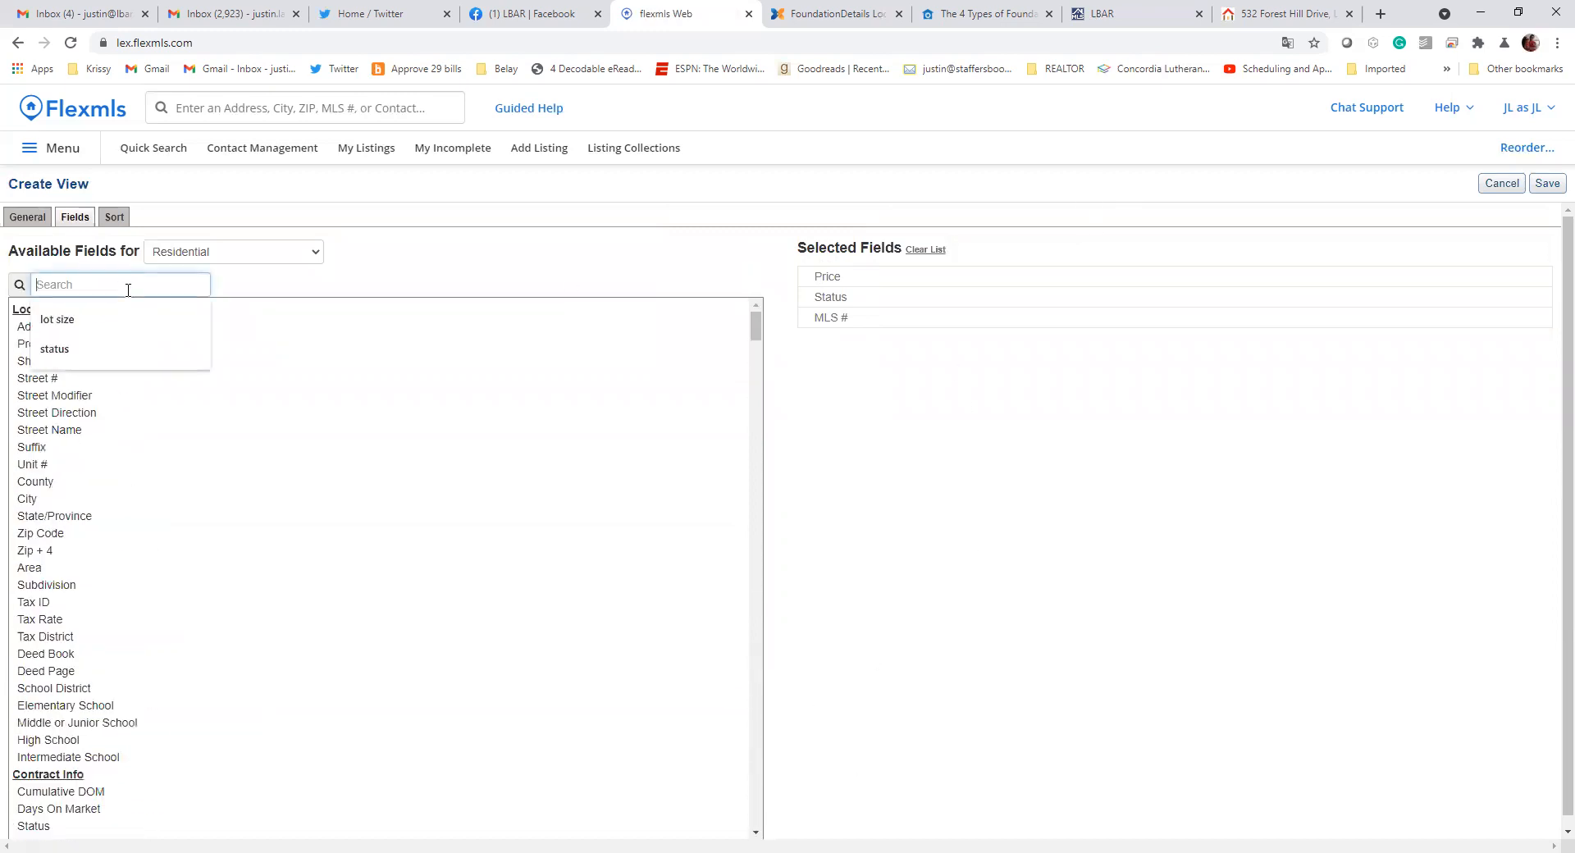
left_click(335, 273)
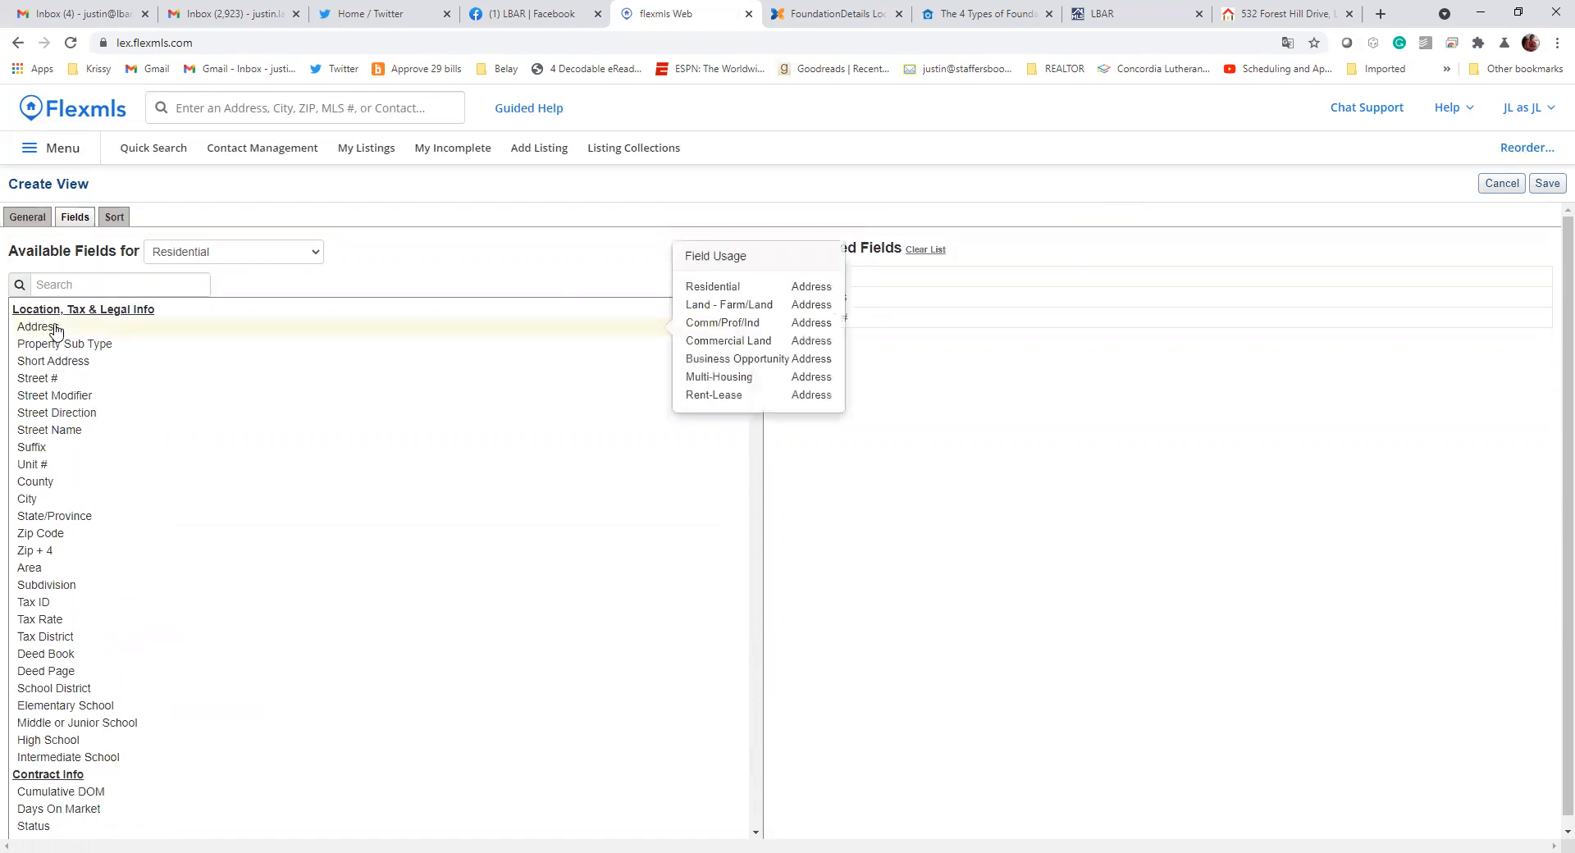
left_click(56, 332)
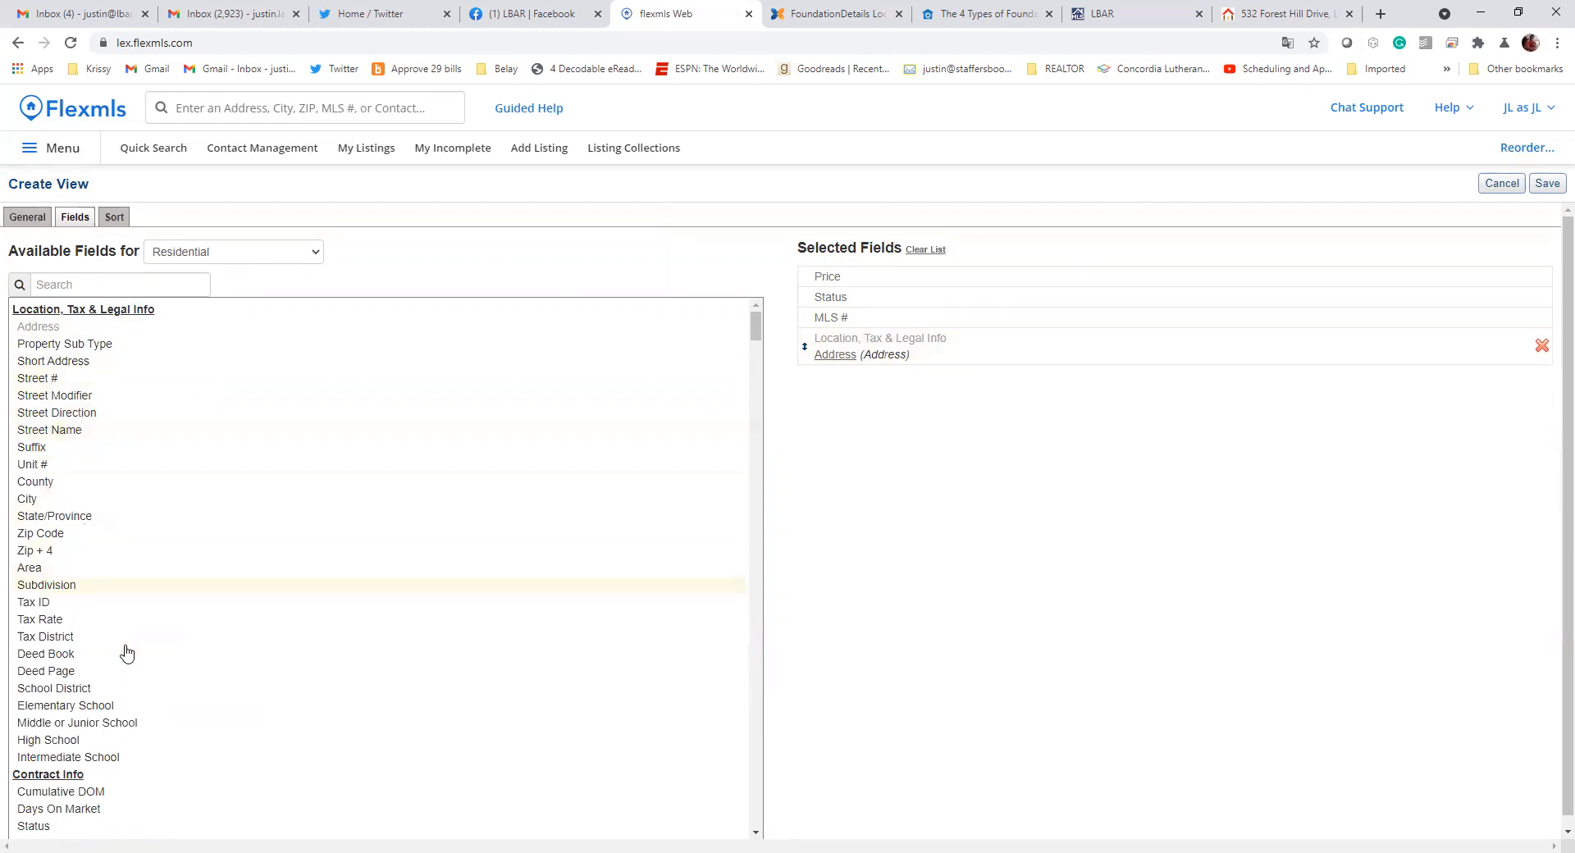
scroll(112, 722, "down", 1)
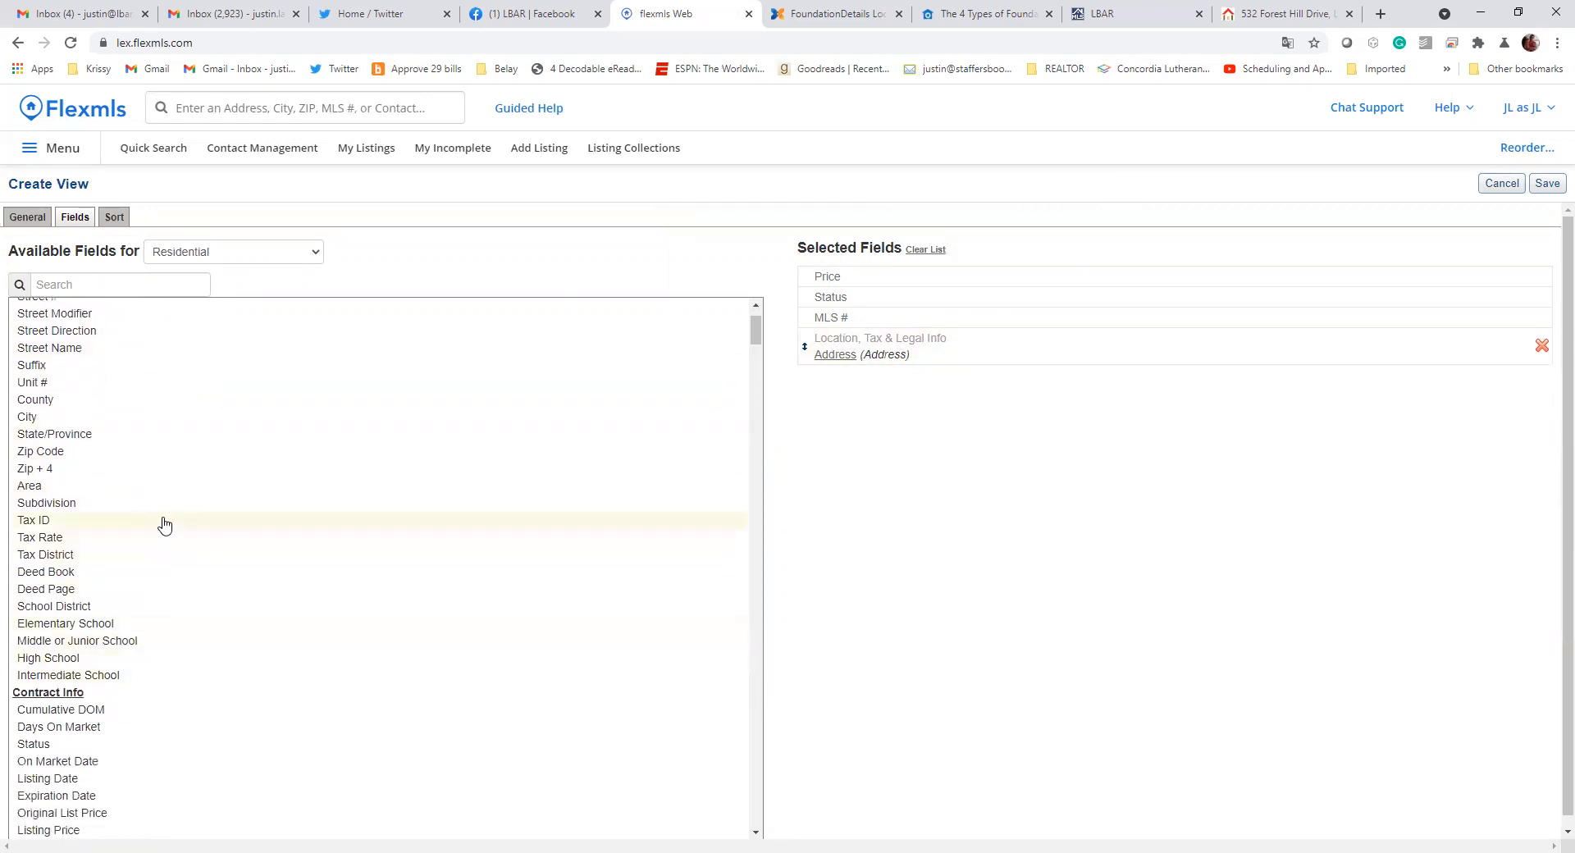
left_click(119, 608)
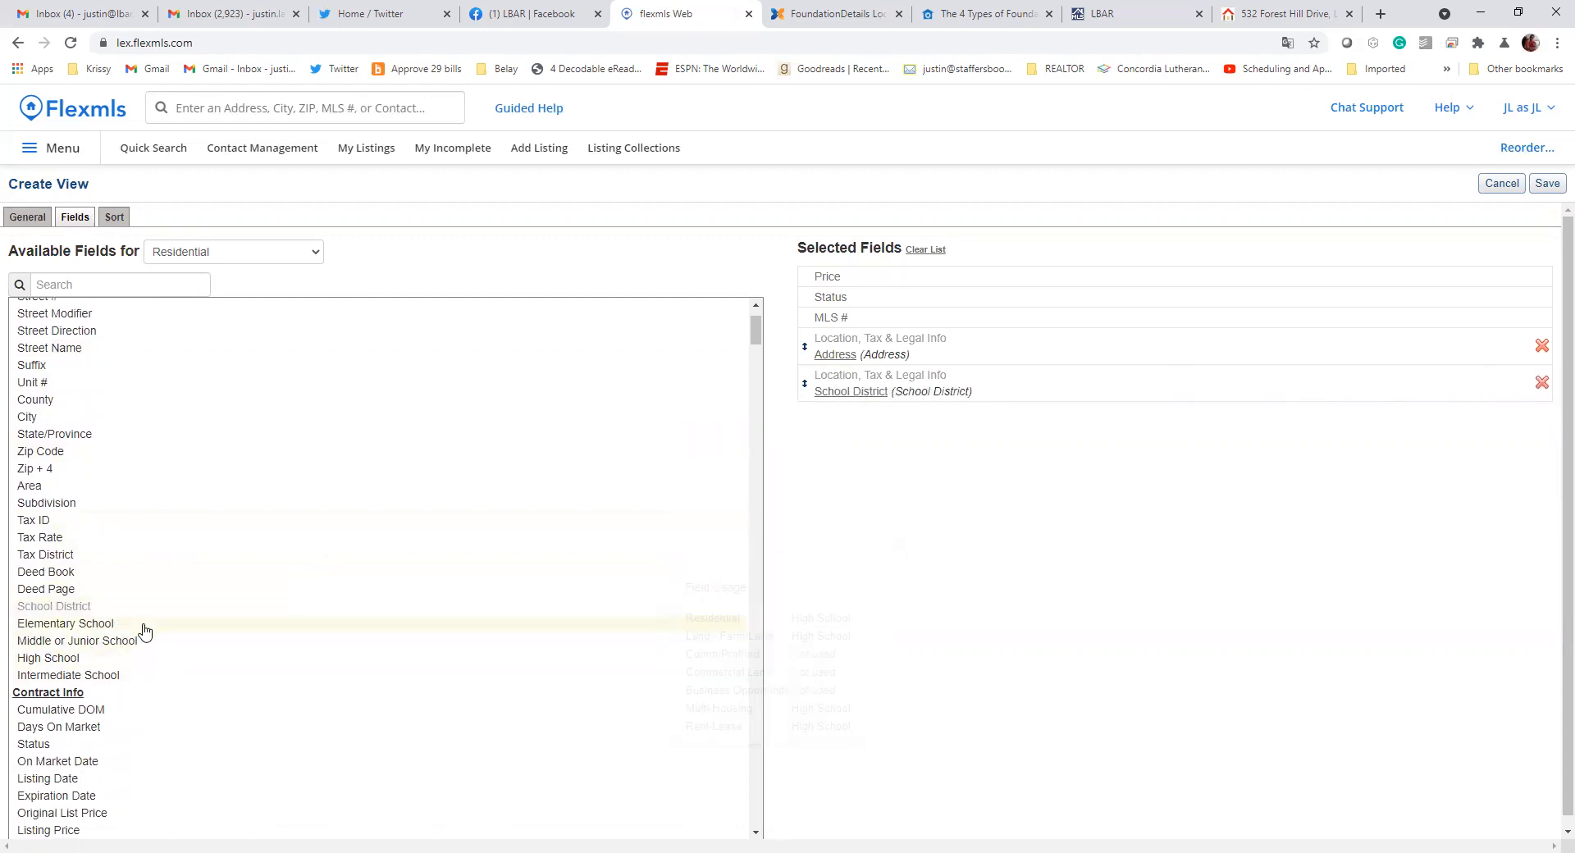
Add the On Market Date and Cumulative DOM fields from Contract Info to the view
scroll(295, 497, "down", 3)
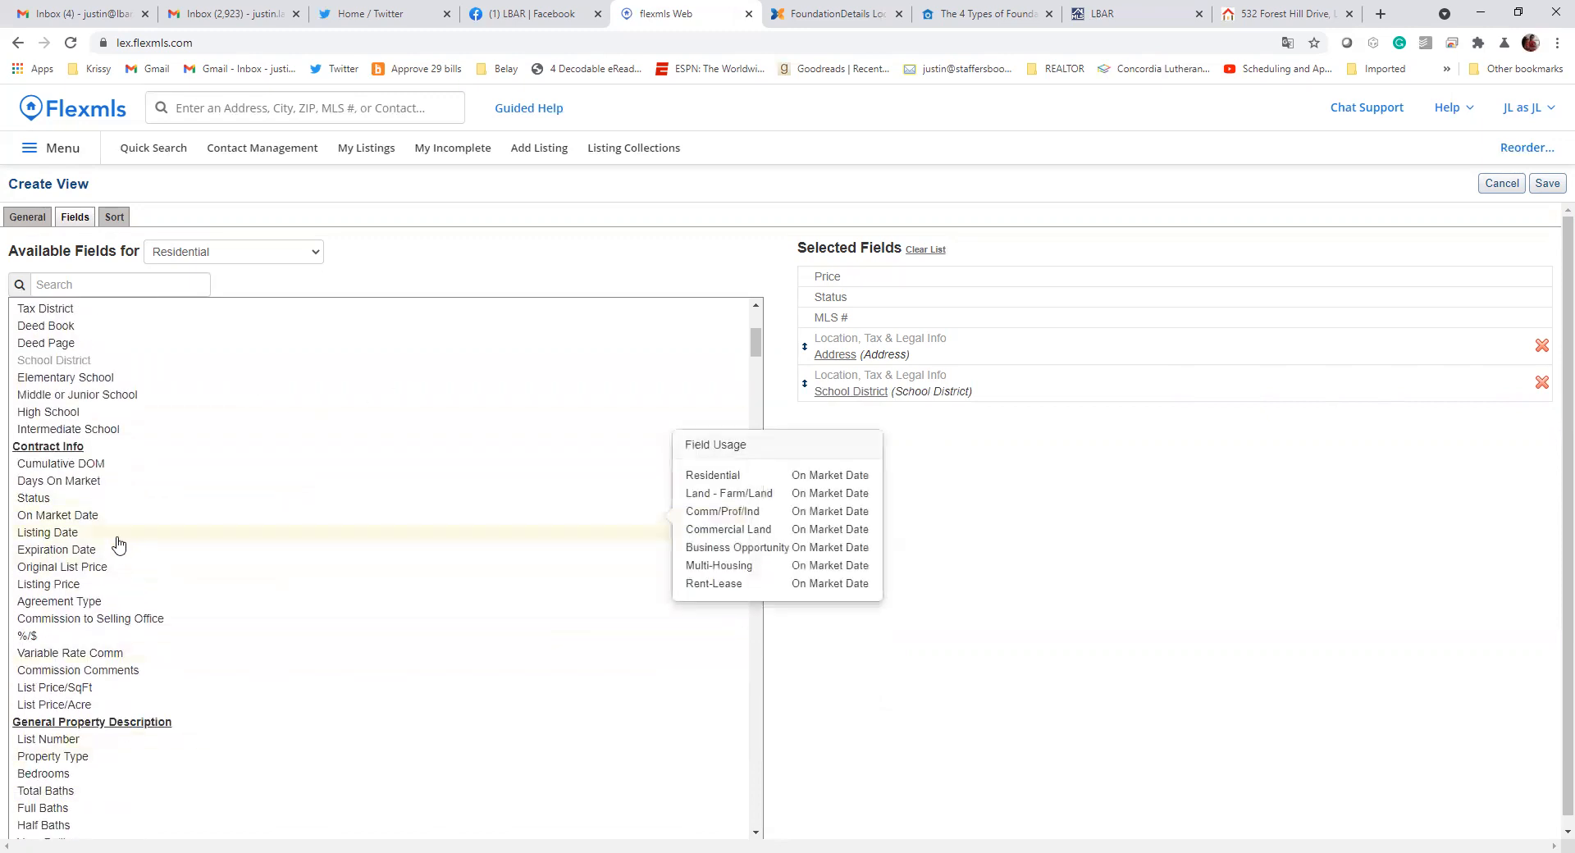
mouse_move(82, 485)
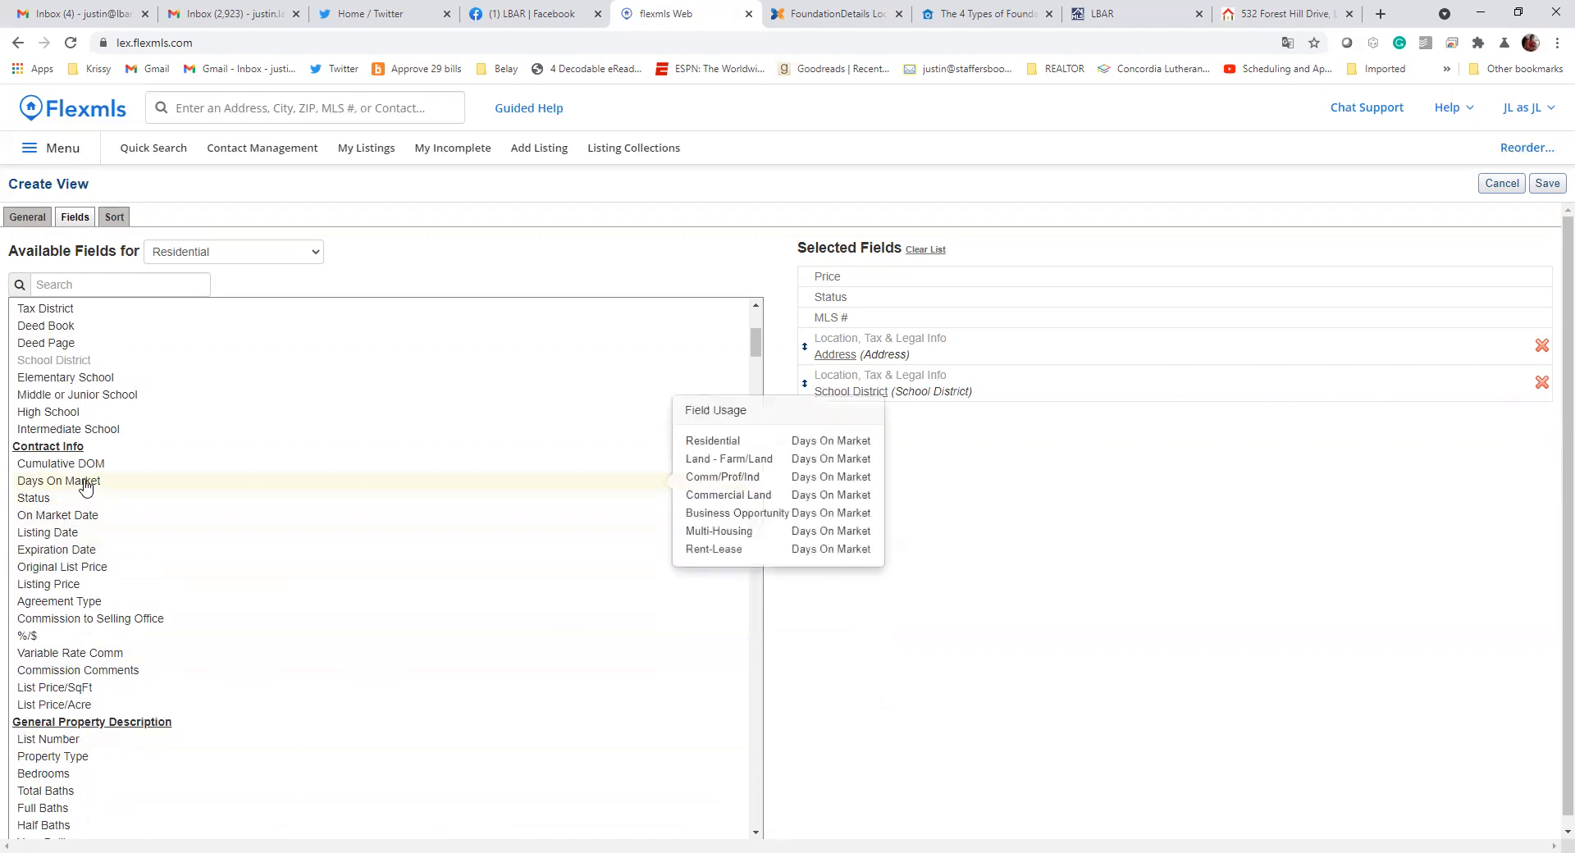
left_click(82, 519)
left_click(56, 465)
Add the Lot Size Acres, Bedrooms and Full Baths fields from General Property Description to the view
scroll(190, 580, "down", 3)
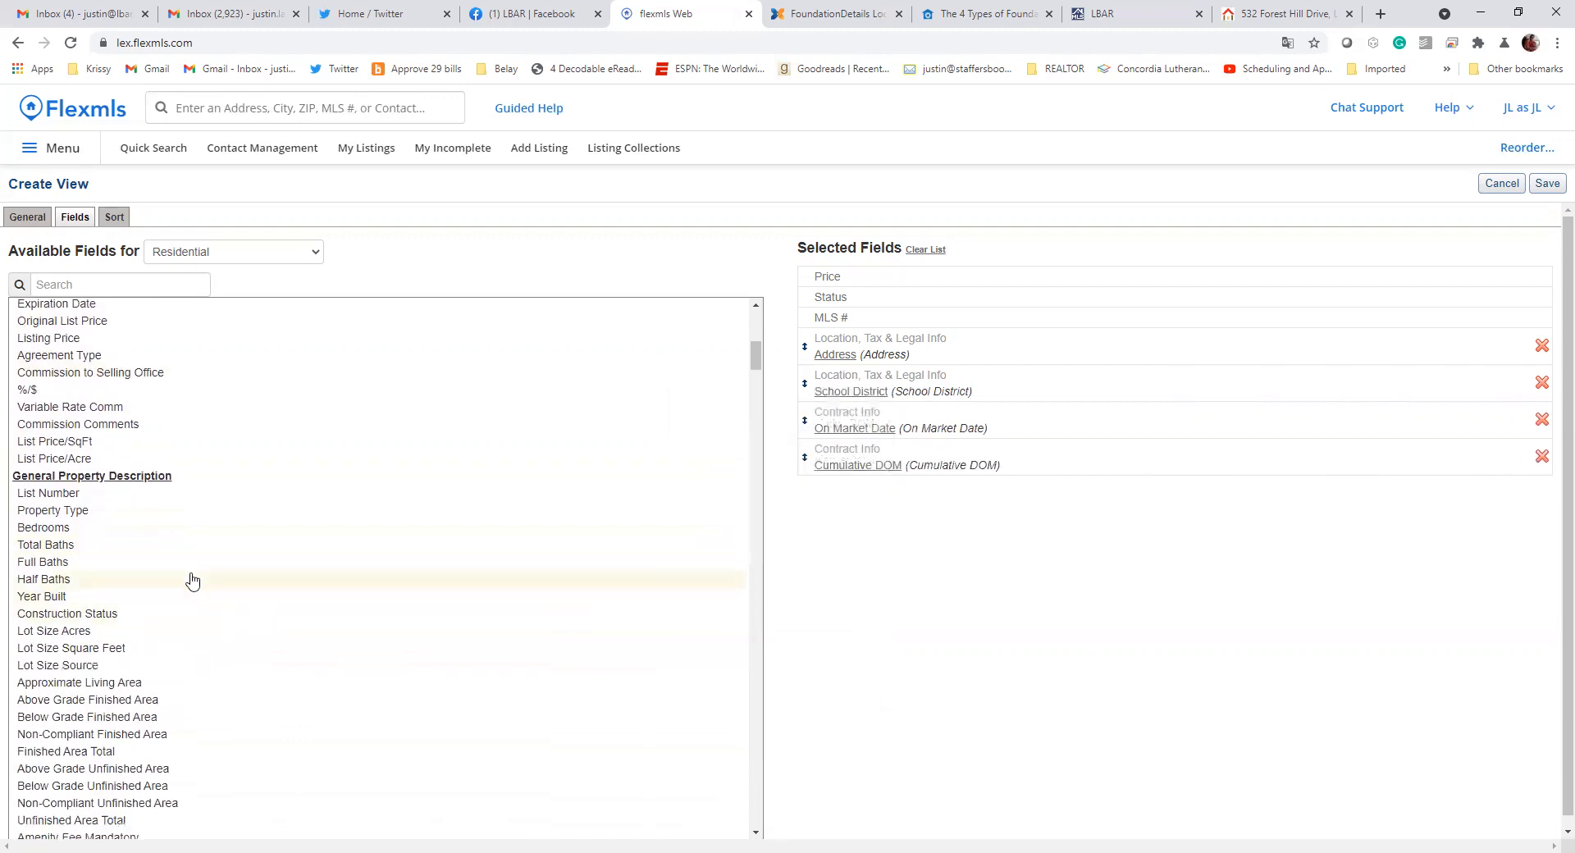
scroll(148, 521, "down", 3)
left_click(82, 386)
scroll(85, 464, "up", 2)
left_click(74, 447)
left_click(71, 488)
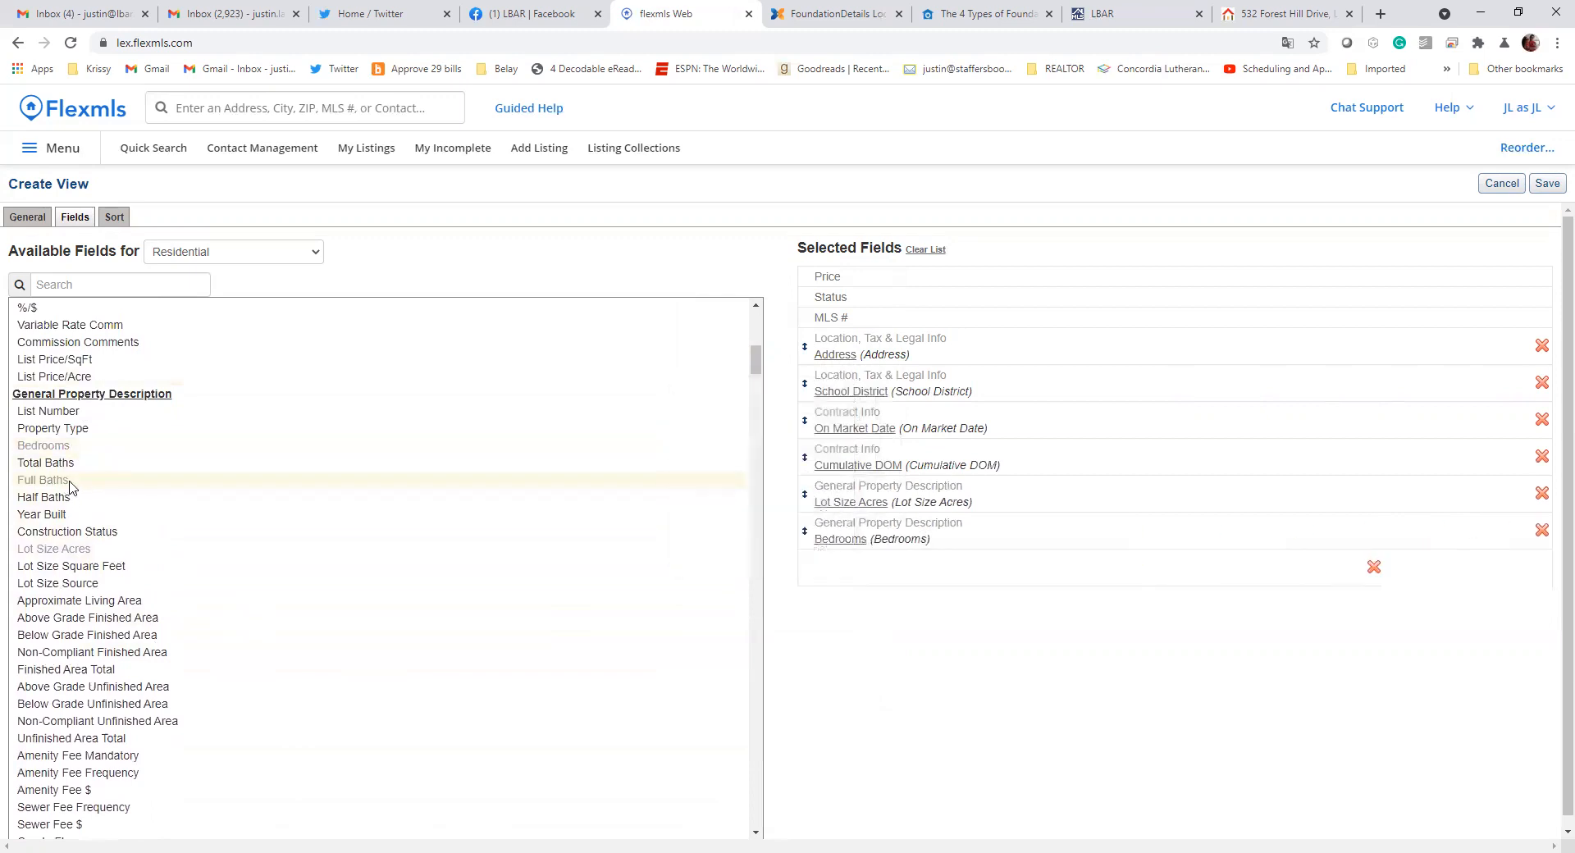
Add the Ranch field from Architectural Style and the Concrete Perimeter field from Foundation Details to the view
scroll(350, 689, "down", 8)
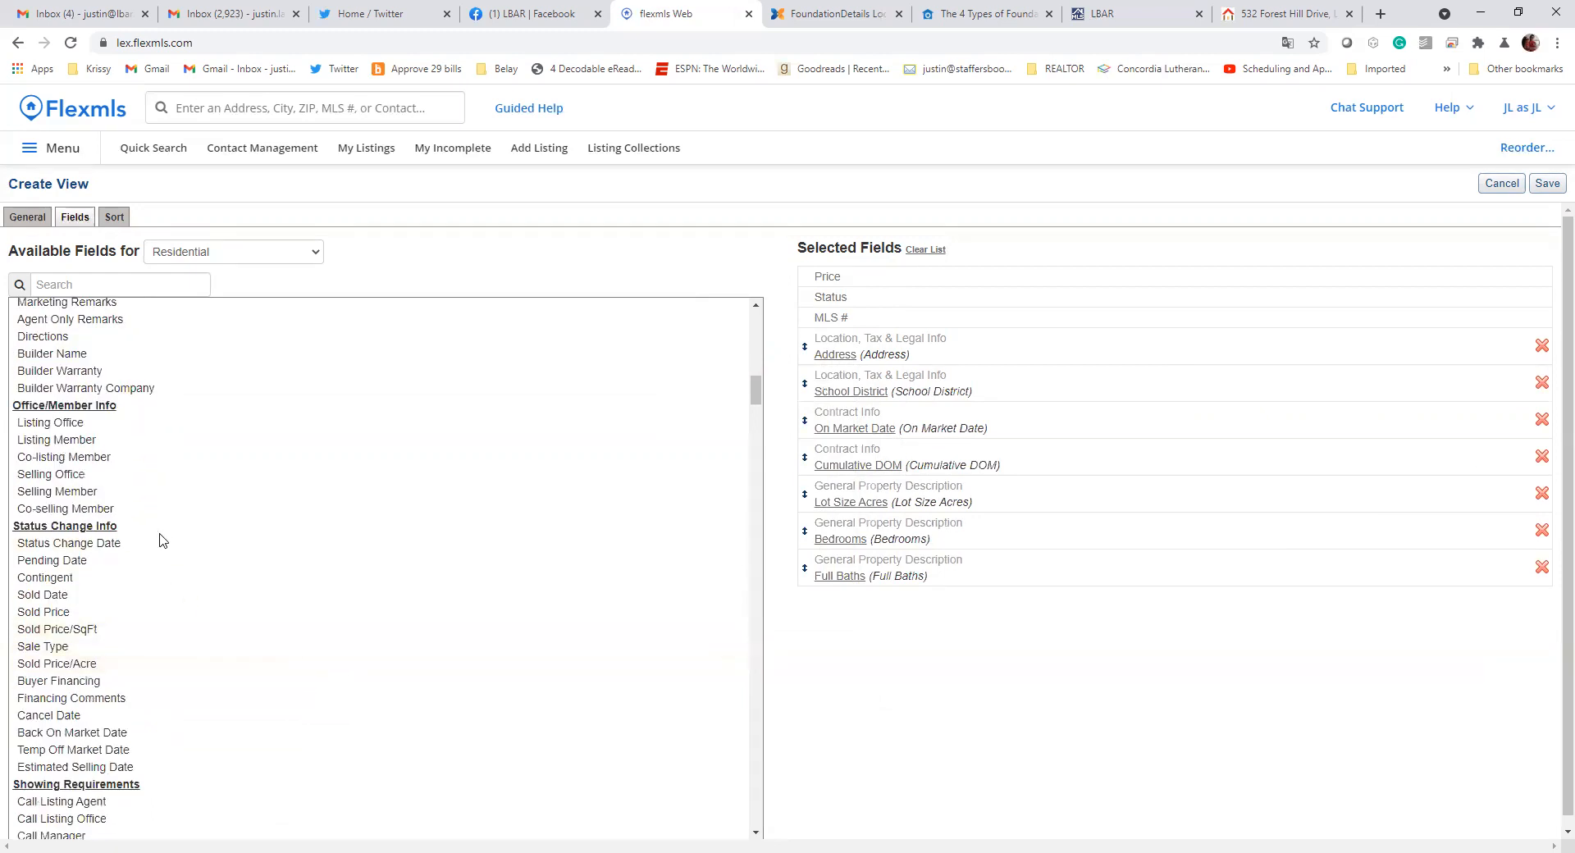
scroll(132, 556, "down", 4)
scroll(130, 542, "down", 5)
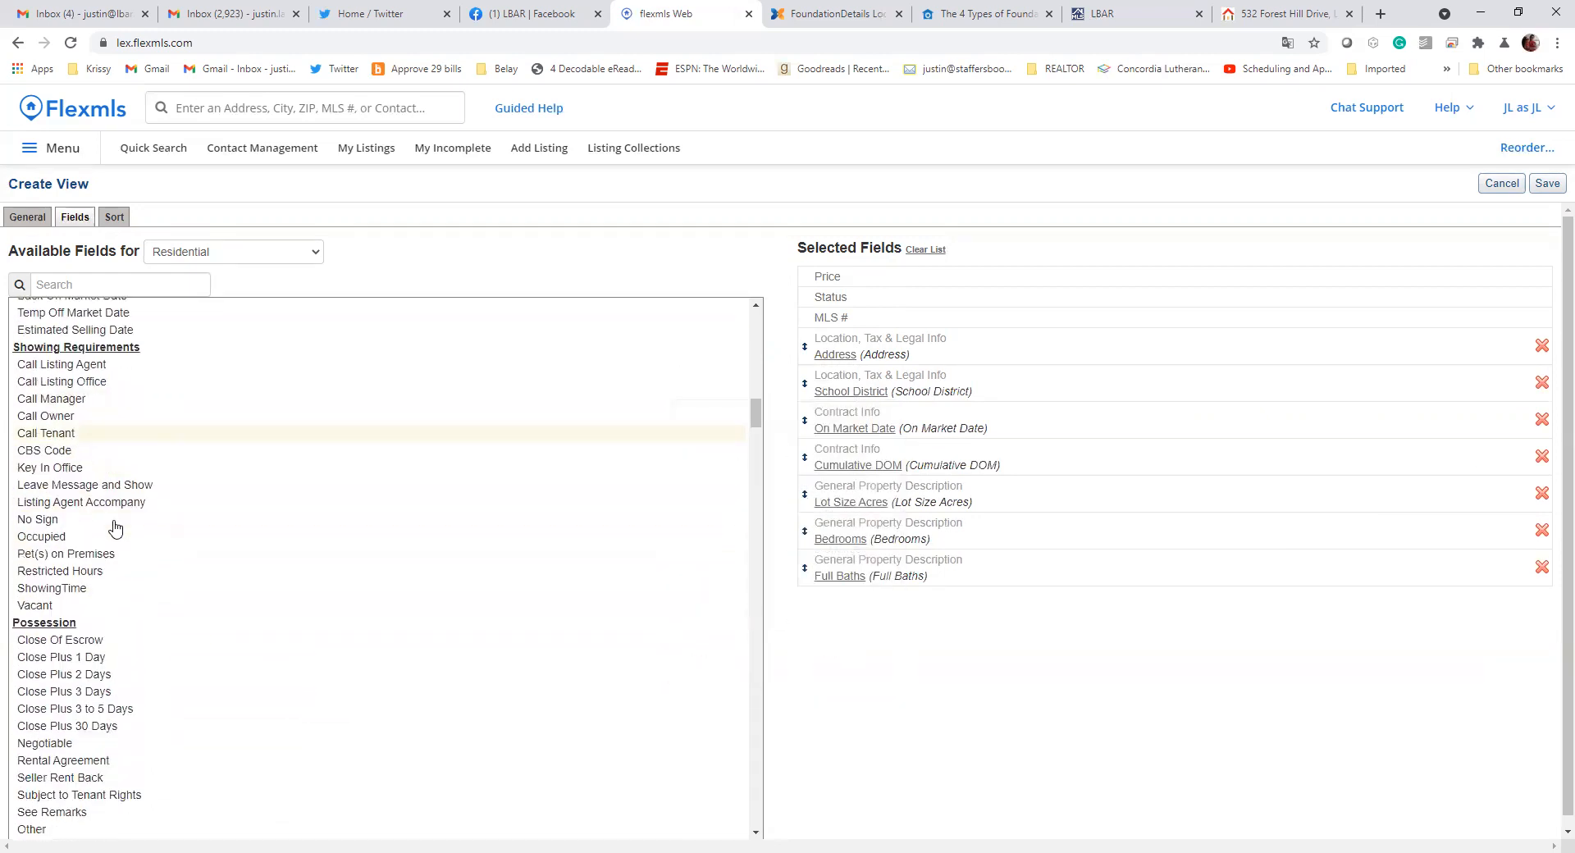
scroll(136, 562, "down", 4)
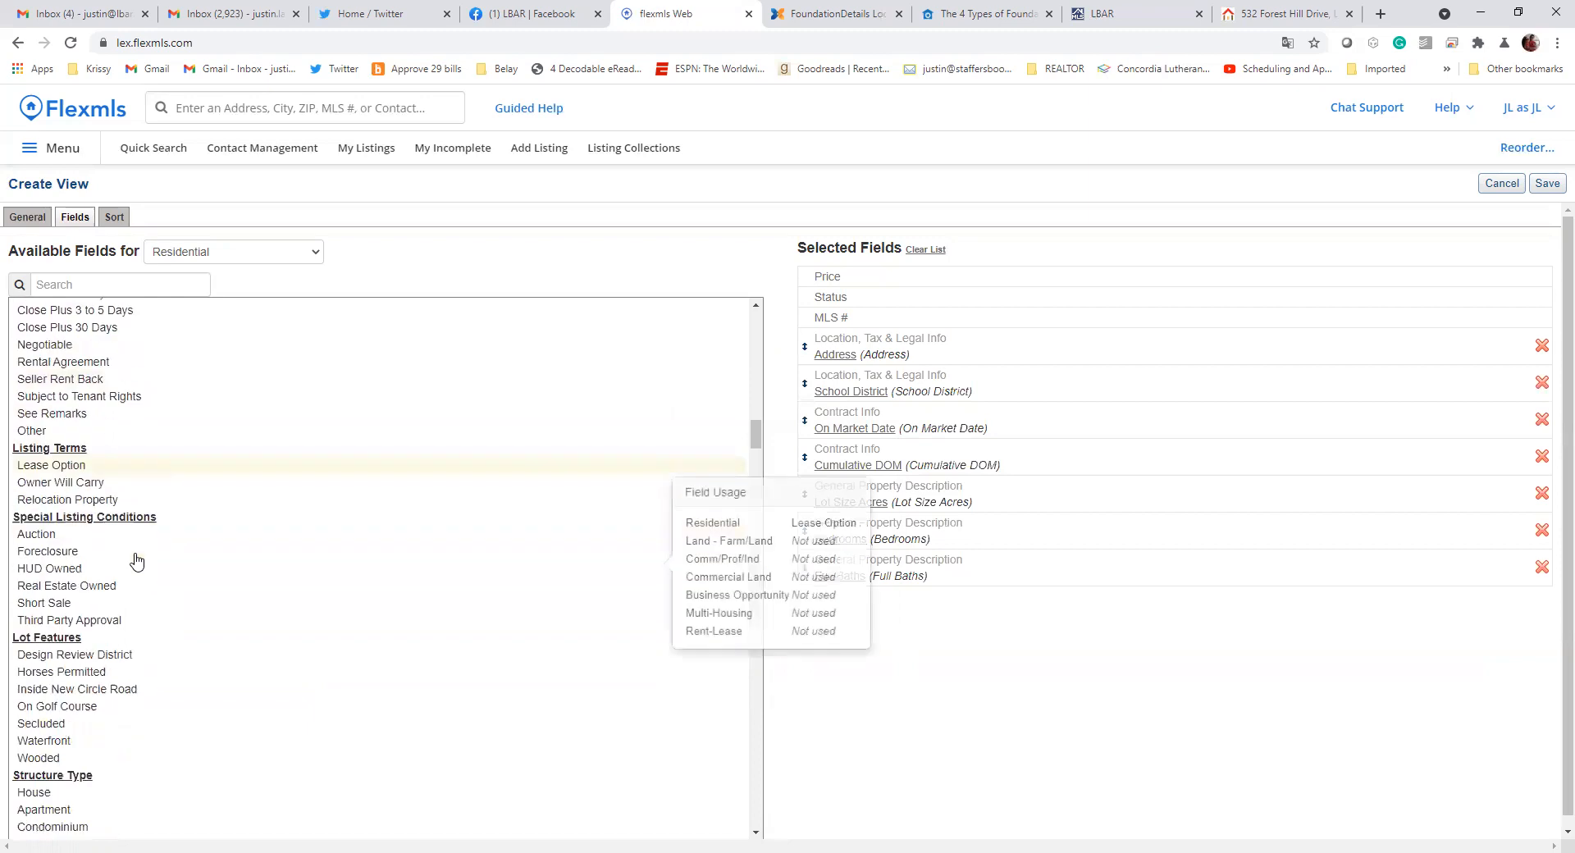
scroll(140, 567, "down", 2)
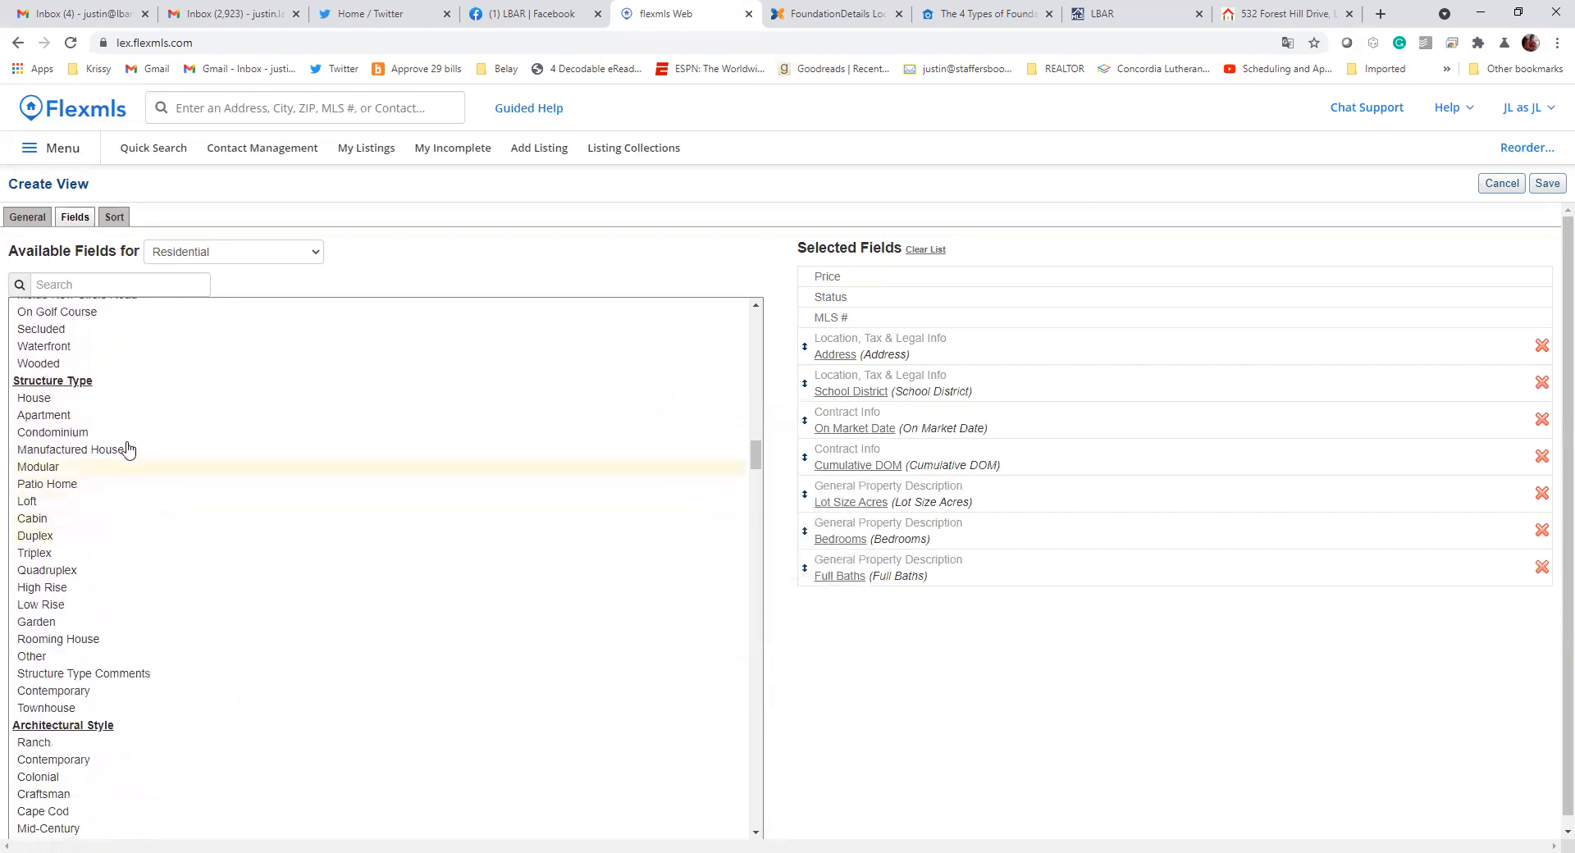
scroll(94, 422, "down", 5)
left_click(80, 332)
scroll(112, 538, "down", 5)
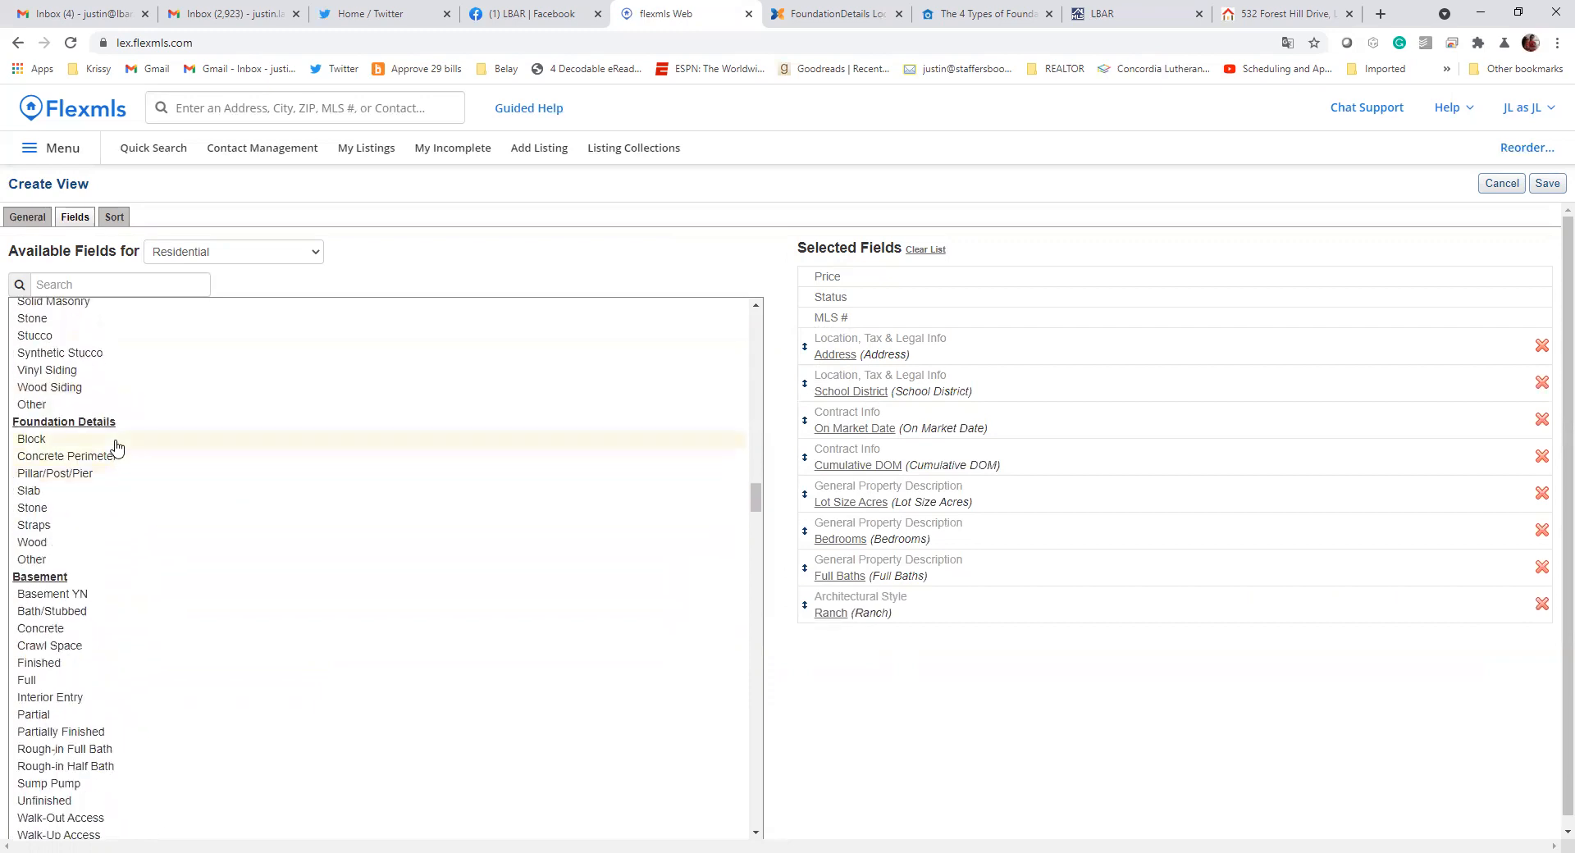
left_click(113, 460)
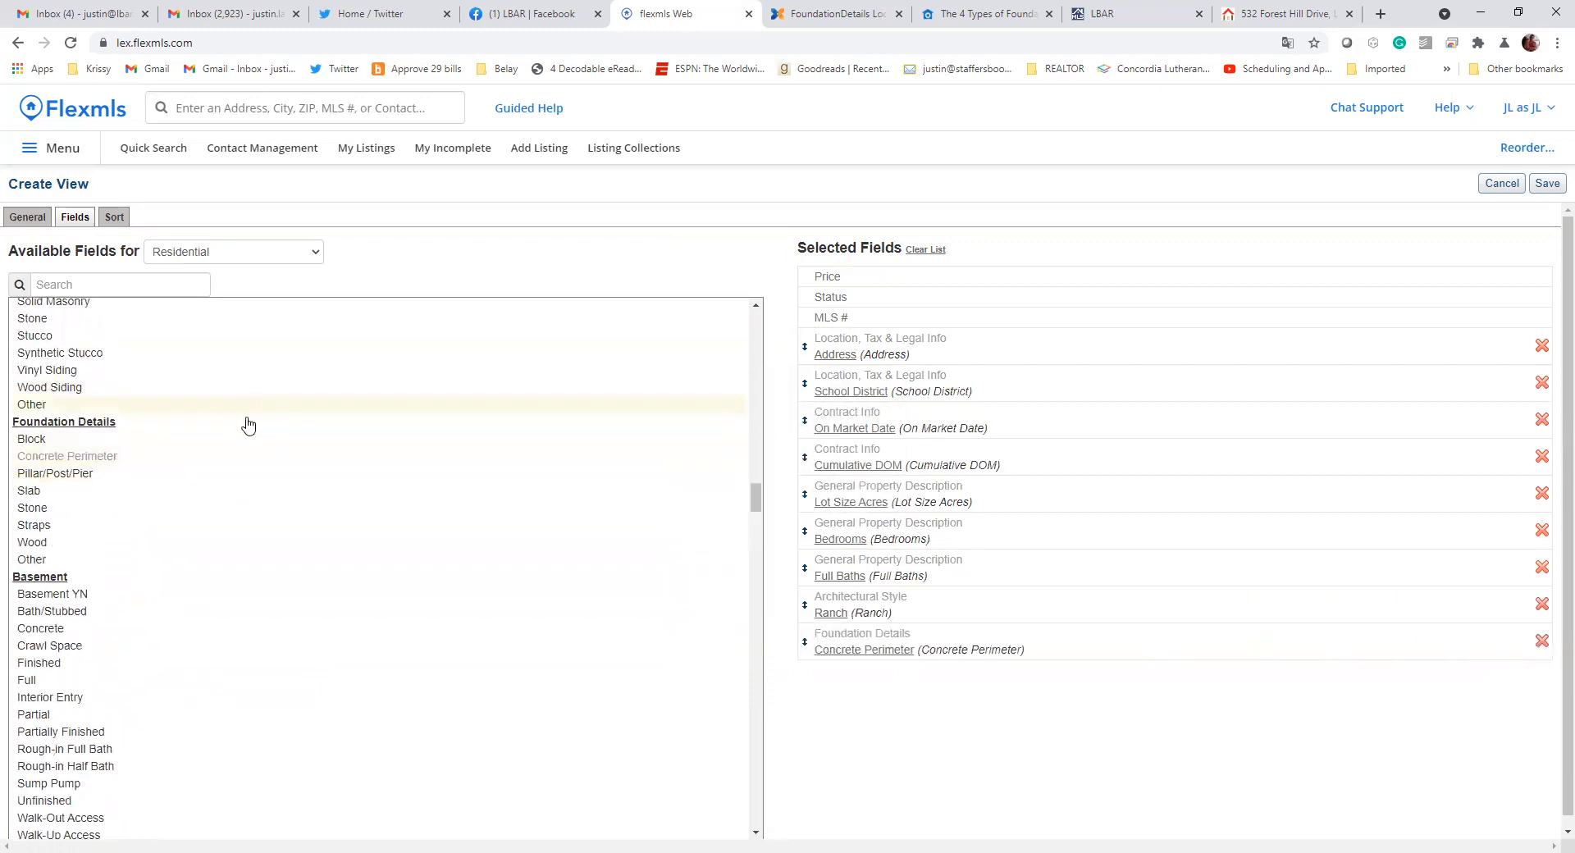
Reorder the selected fields as Cumulative DOM, Bedrooms, On Market Date, Ranch, School District, Lot Size Acres, Address, Full Baths, Concrete Perimeter, and save the view
scroll(102, 539, "down", 2)
scroll(98, 546, "down", 4)
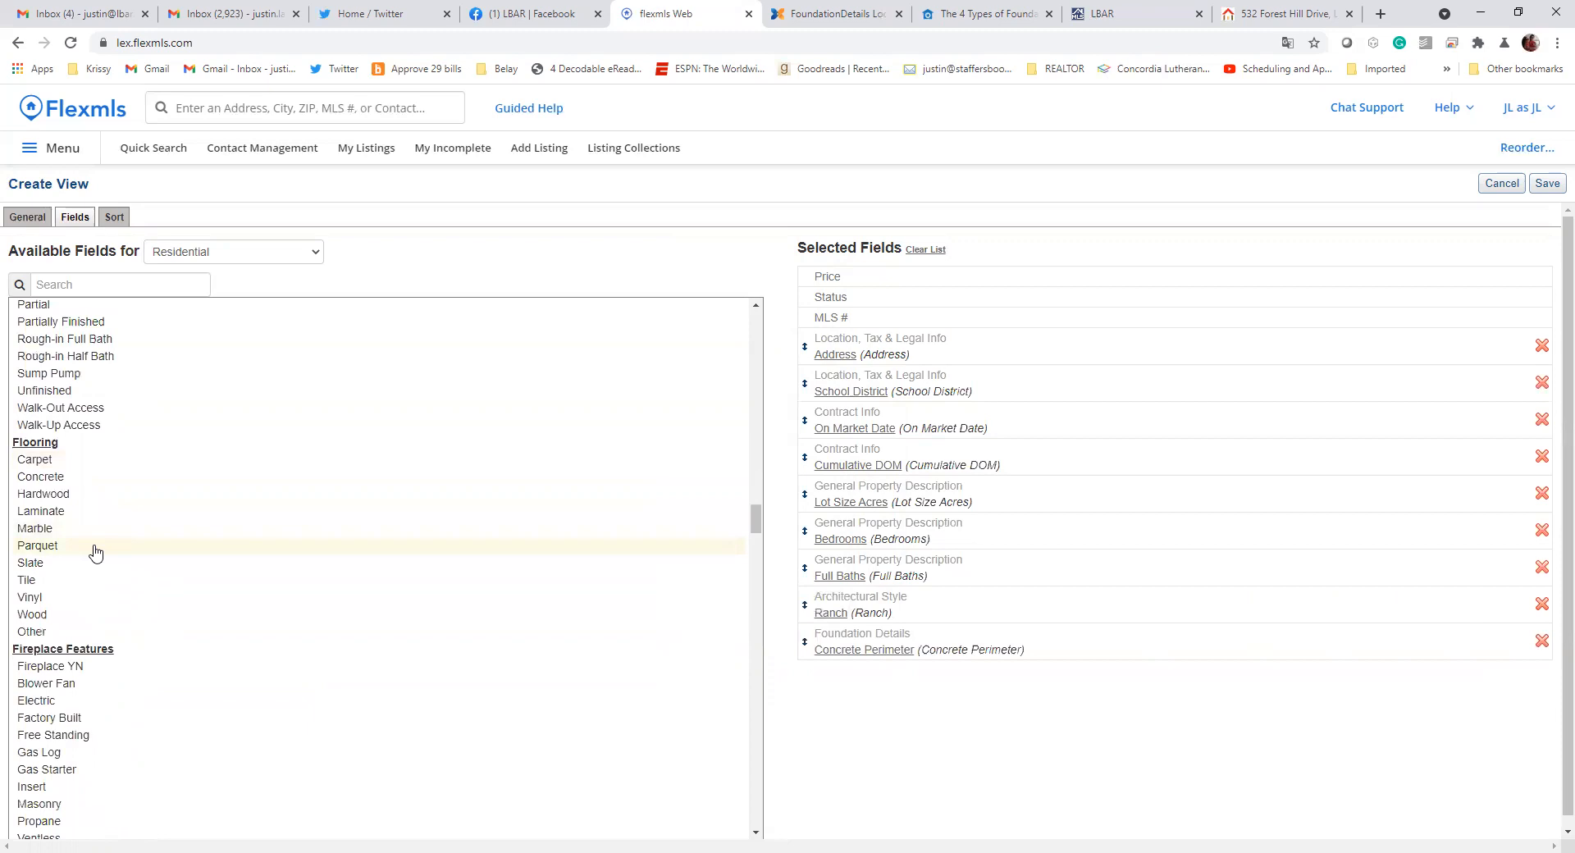
scroll(119, 601, "down", 4)
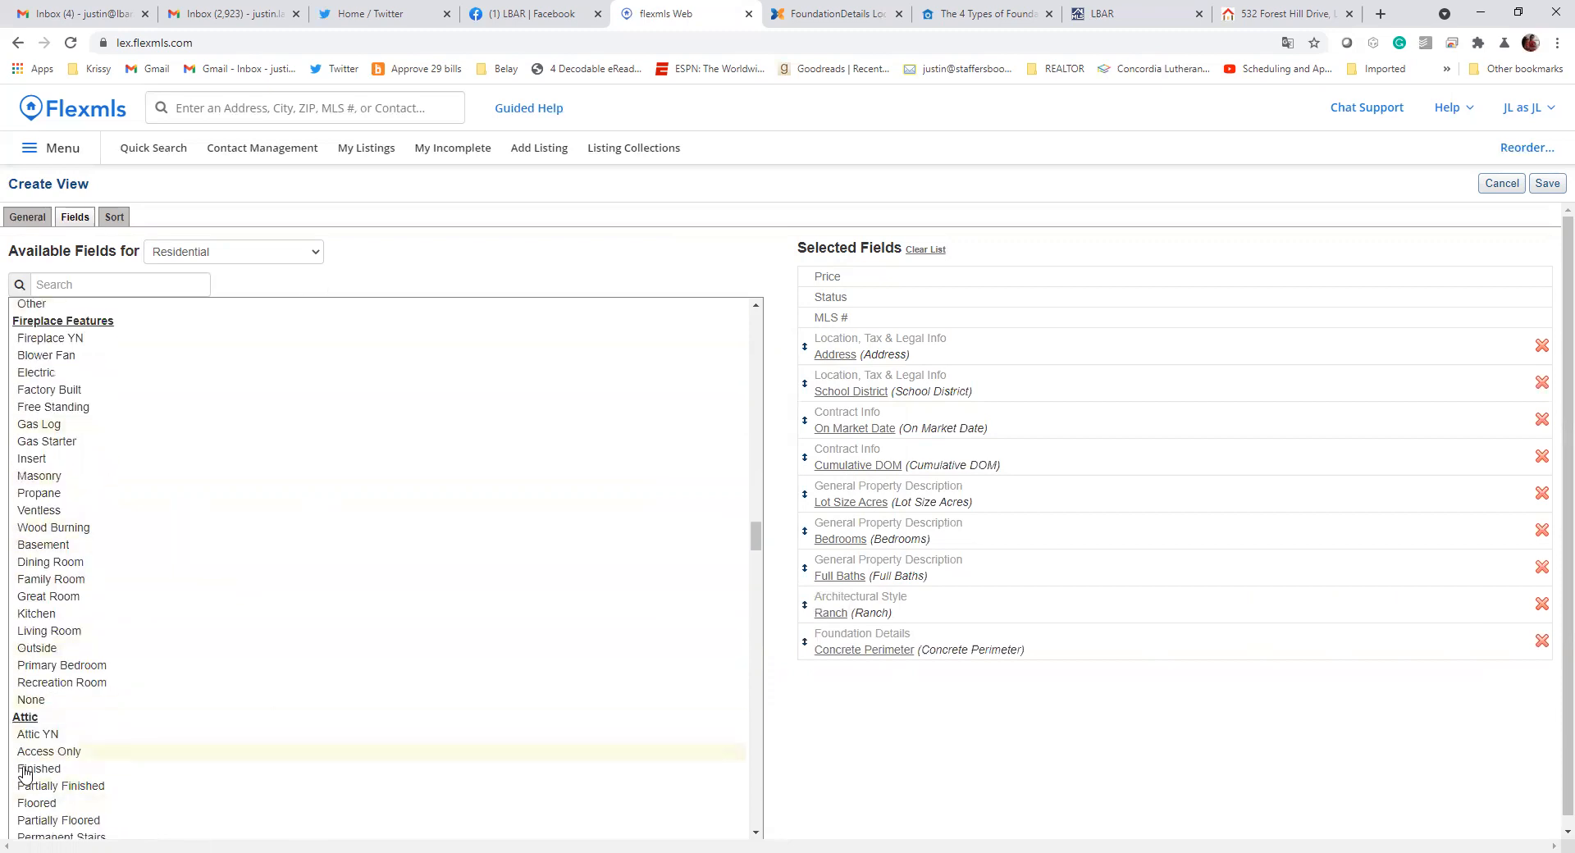
scroll(103, 748, "down", 8)
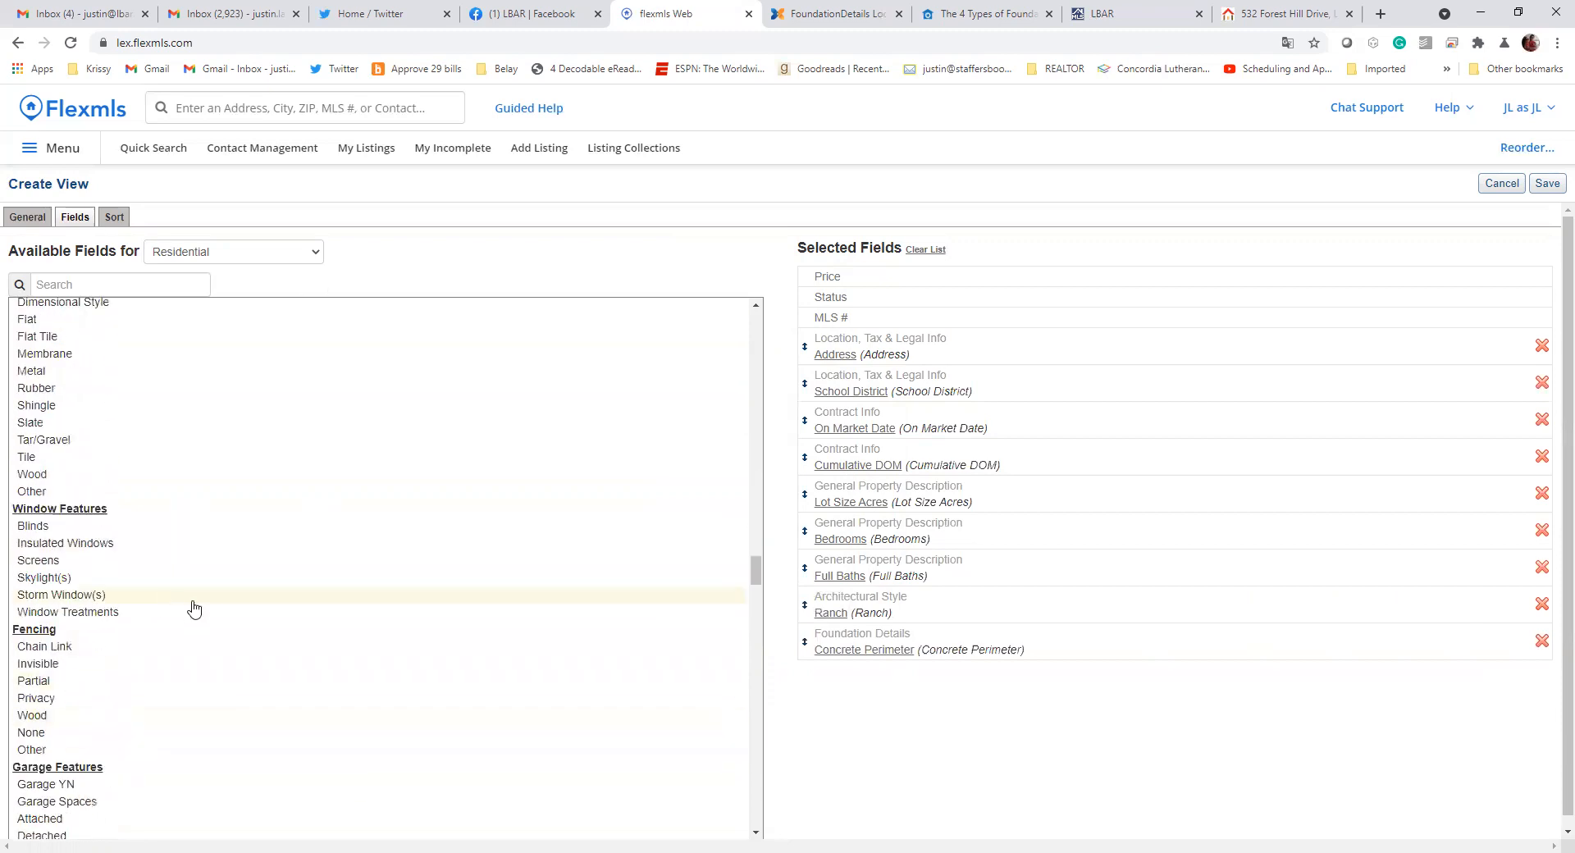
mouse_move(1032, 397)
left_mouse_down()
mouse_move(1019, 456)
mouse_move(1045, 360)
mouse_move(1054, 387)
left_mouse_up()
left_click_drag(1107, 591, 1136, 459)
left_click_drag(1090, 566, 1157, 398)
left_click_drag(1115, 349, 1190, 574)
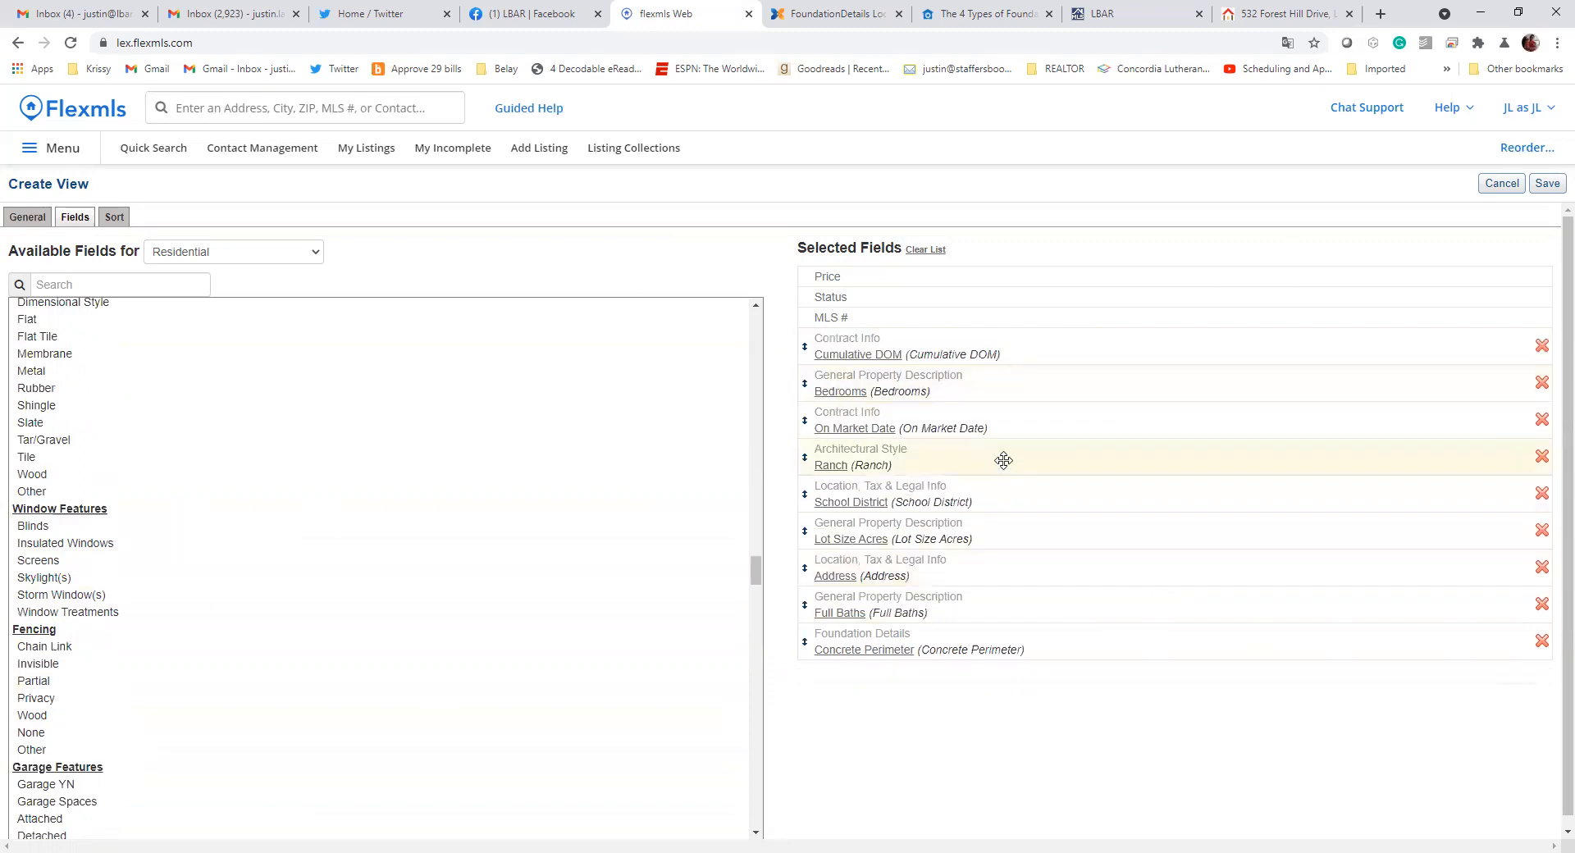
left_click(1546, 185)
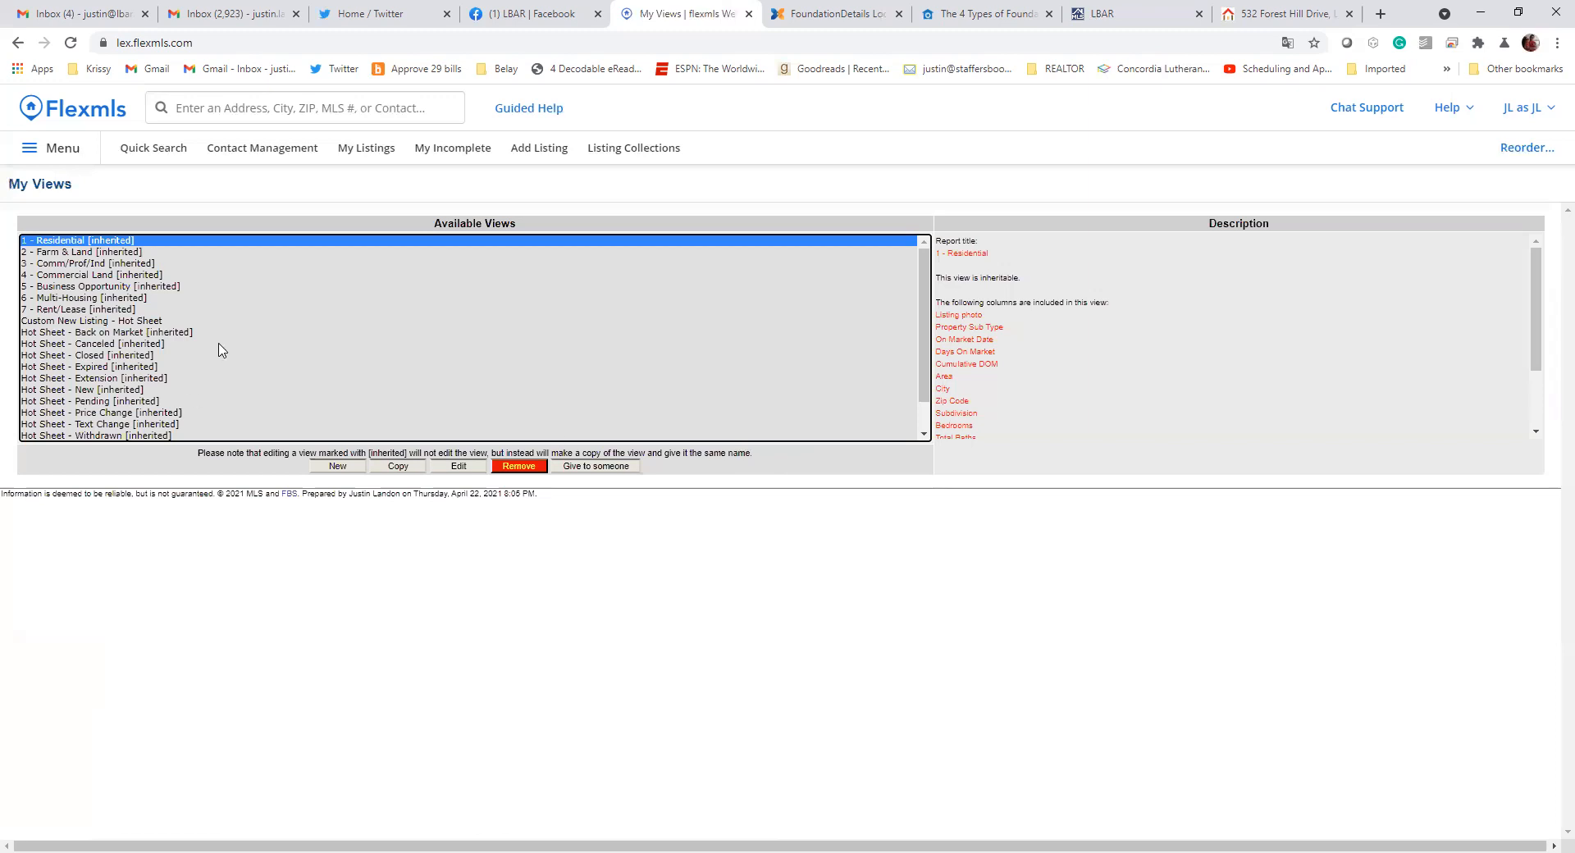
Review the columns of the Custom New Listing - Hot Sheet view and the options for giving it to another user
scroll(323, 328, "down", 1)
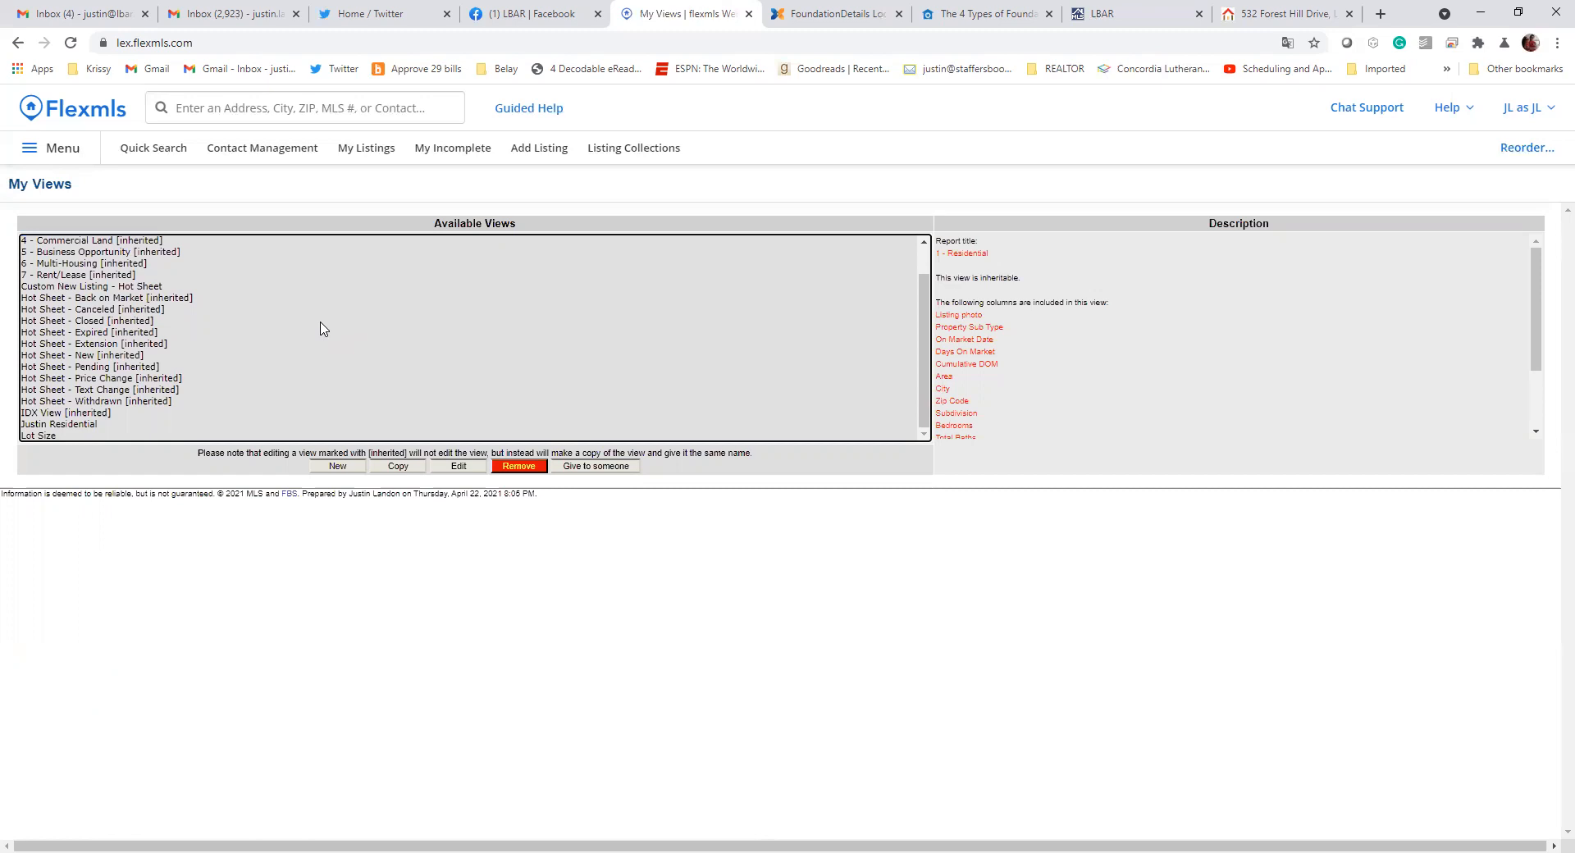
left_click(61, 287)
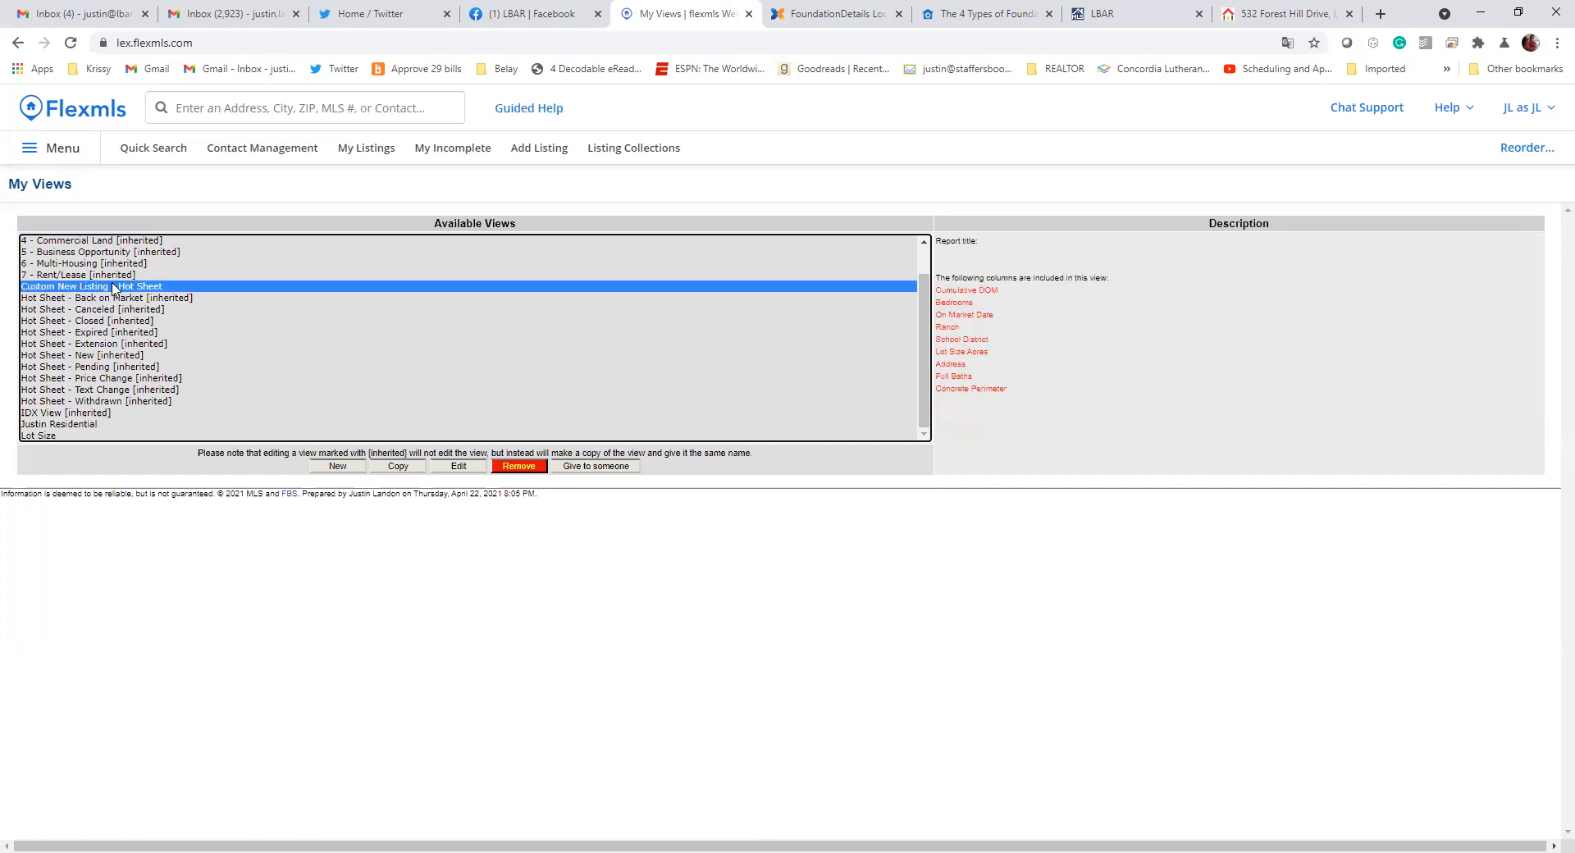
left_click(595, 467)
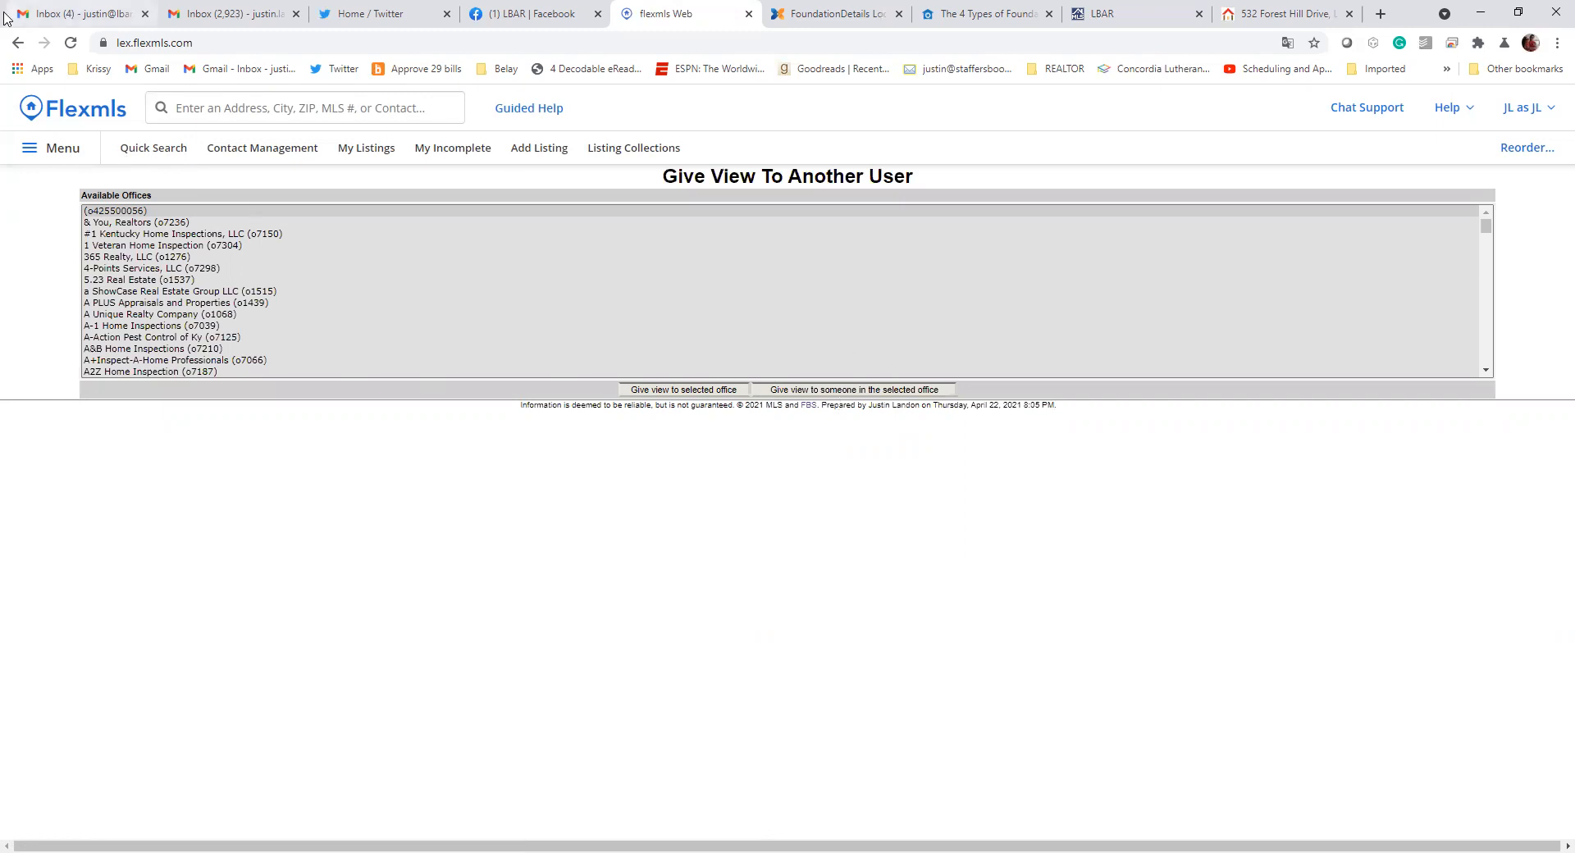
left_click(17, 42)
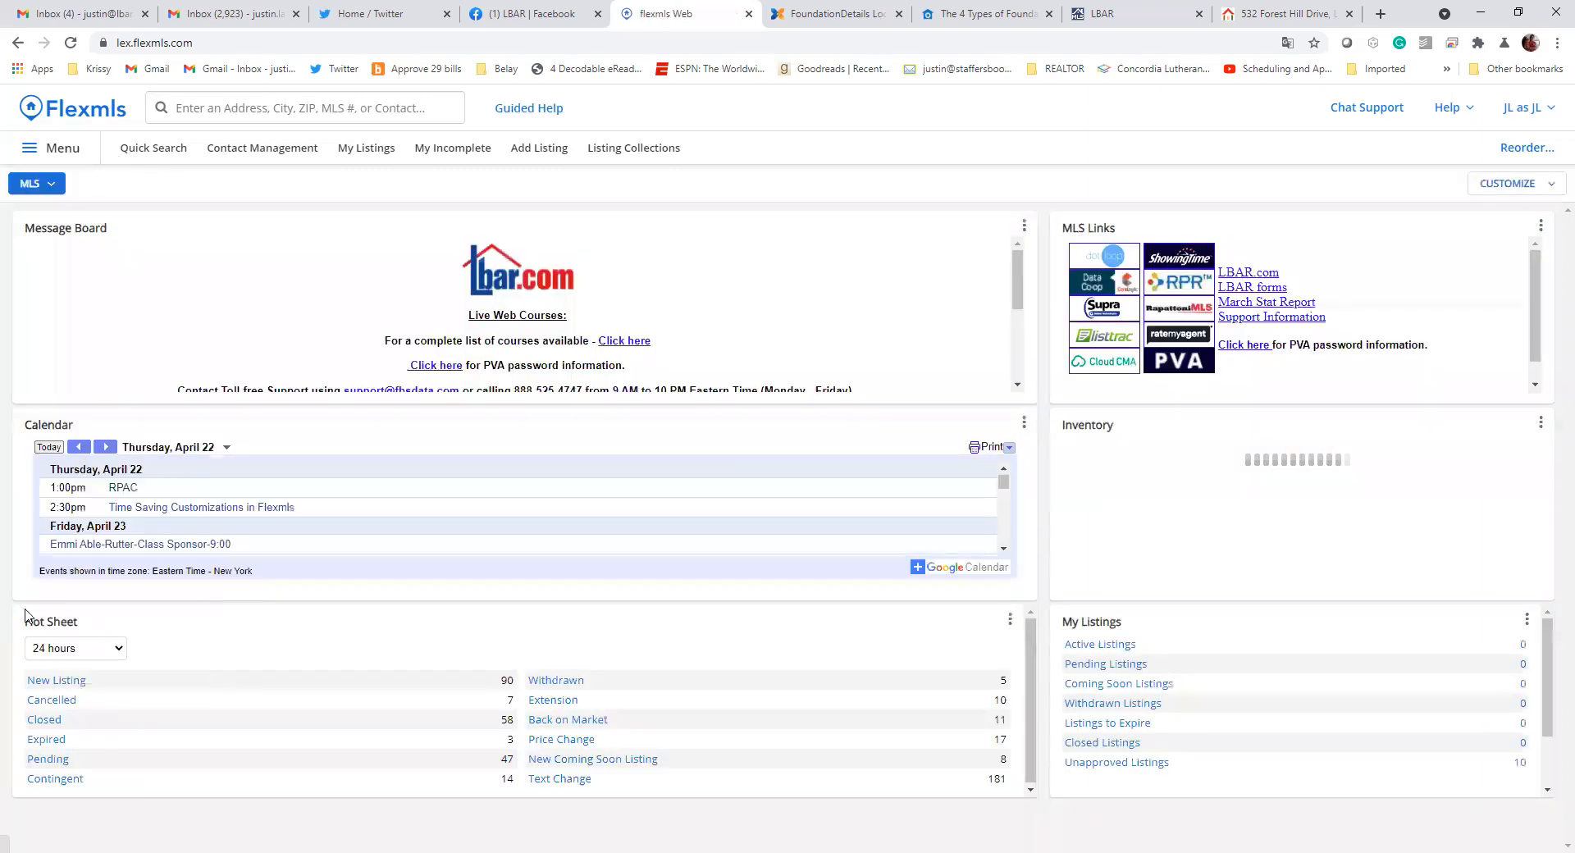
From the new listings hot sheet, save Custom New Listing - Hot Sheet as the New Listing section's view and return to the results
left_click(43, 686)
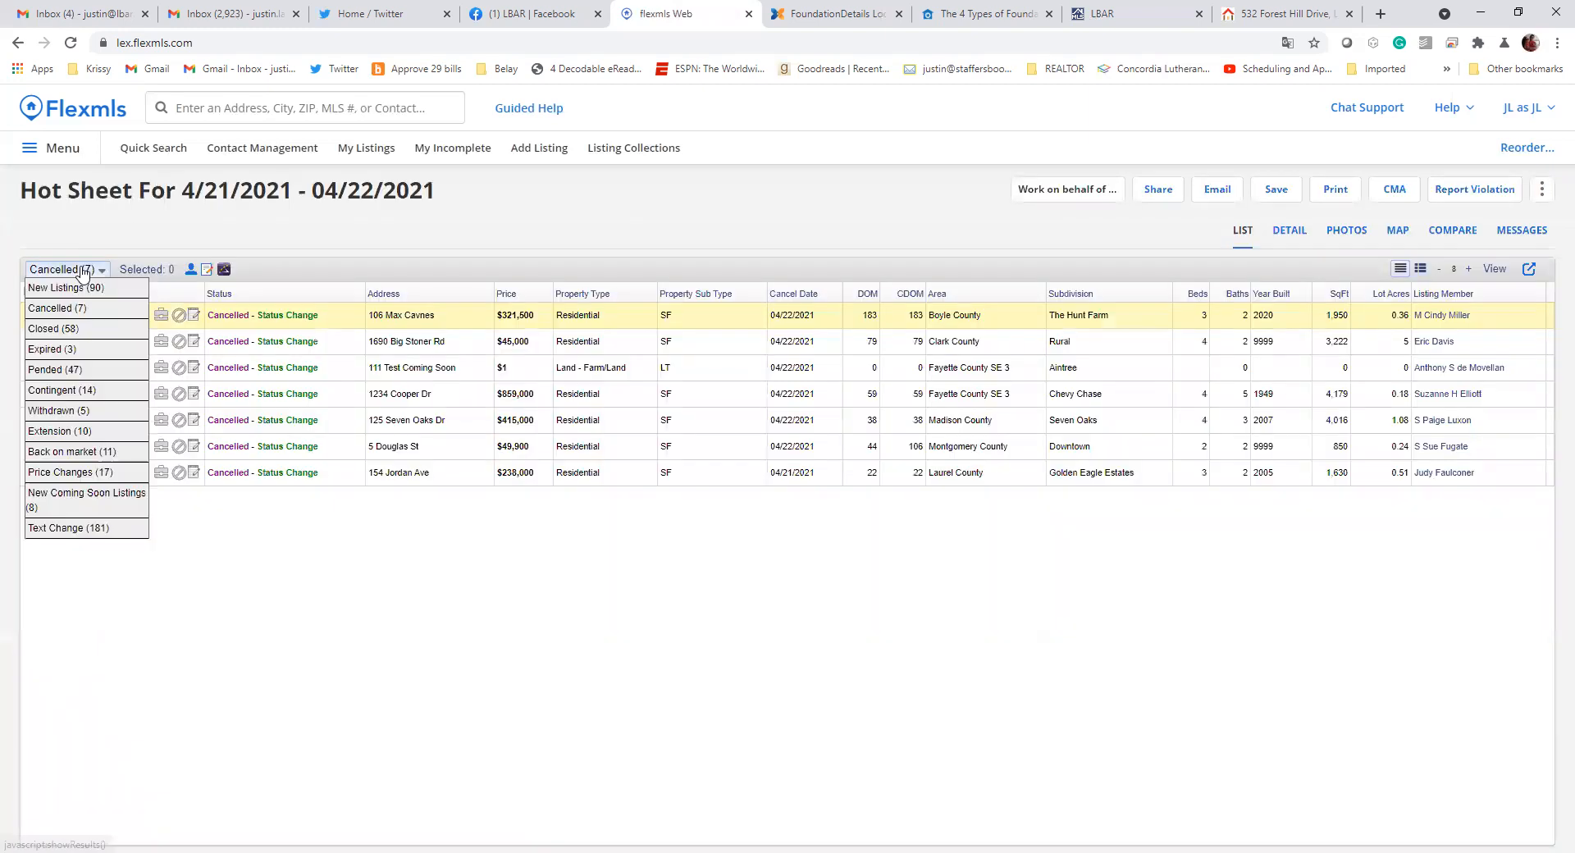
left_click(82, 287)
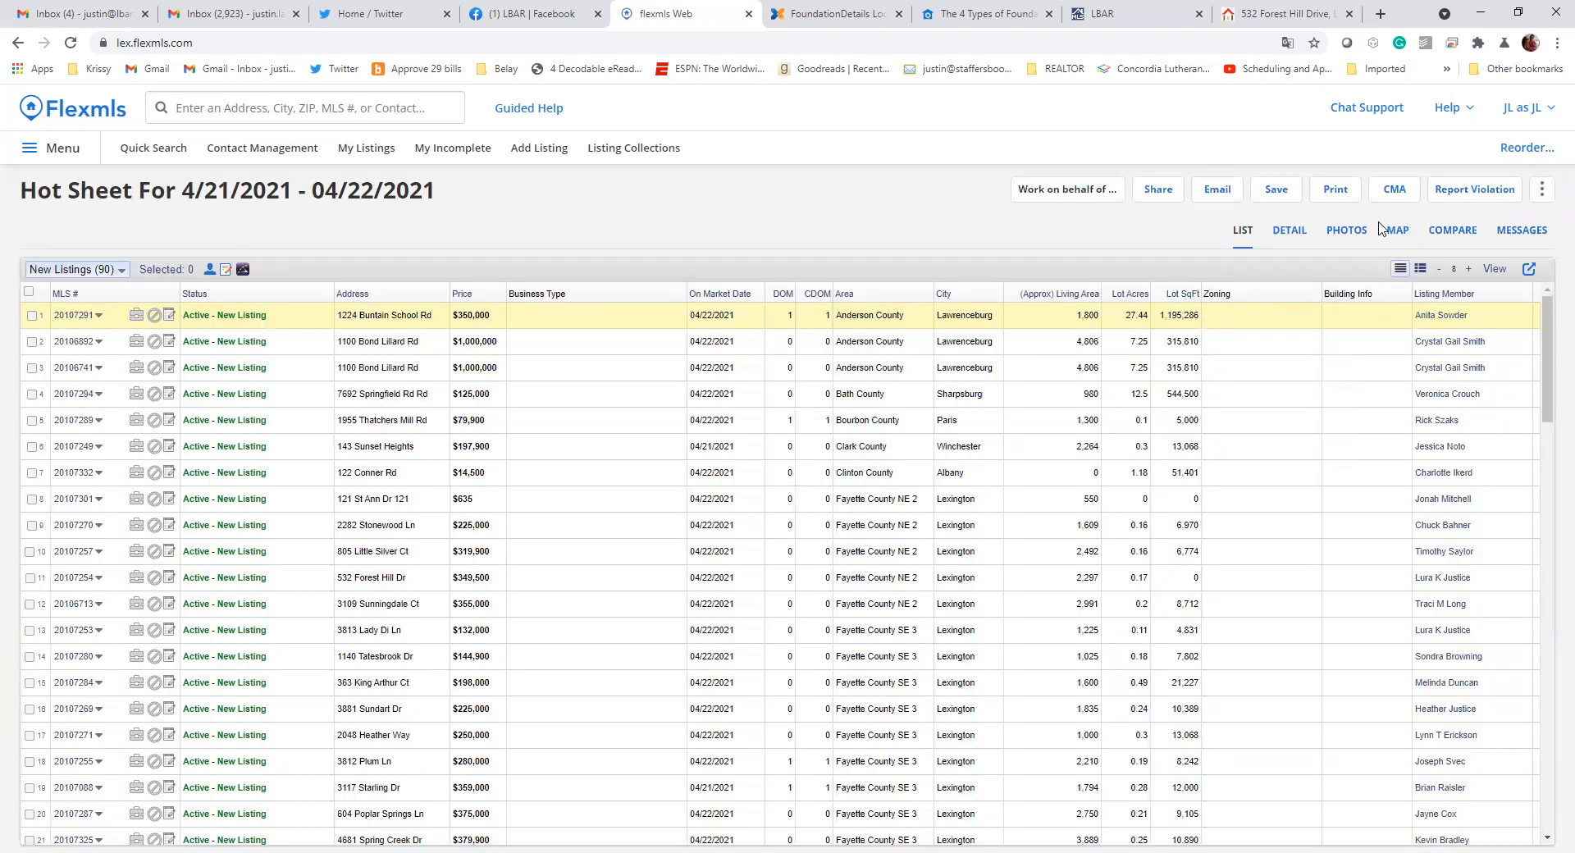
left_click(1491, 271)
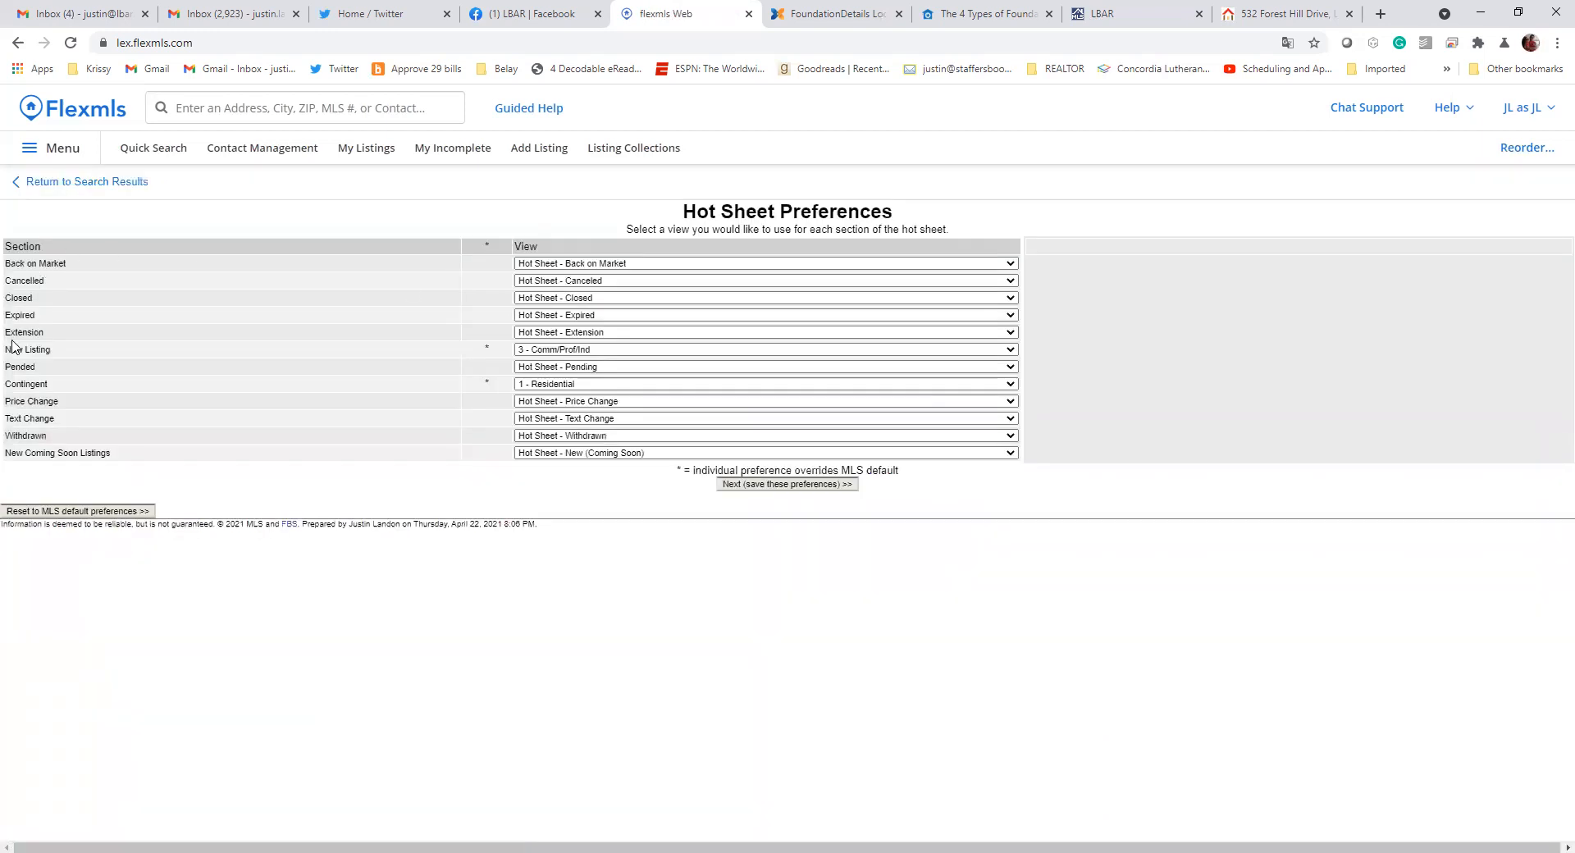
triple_click(18, 348)
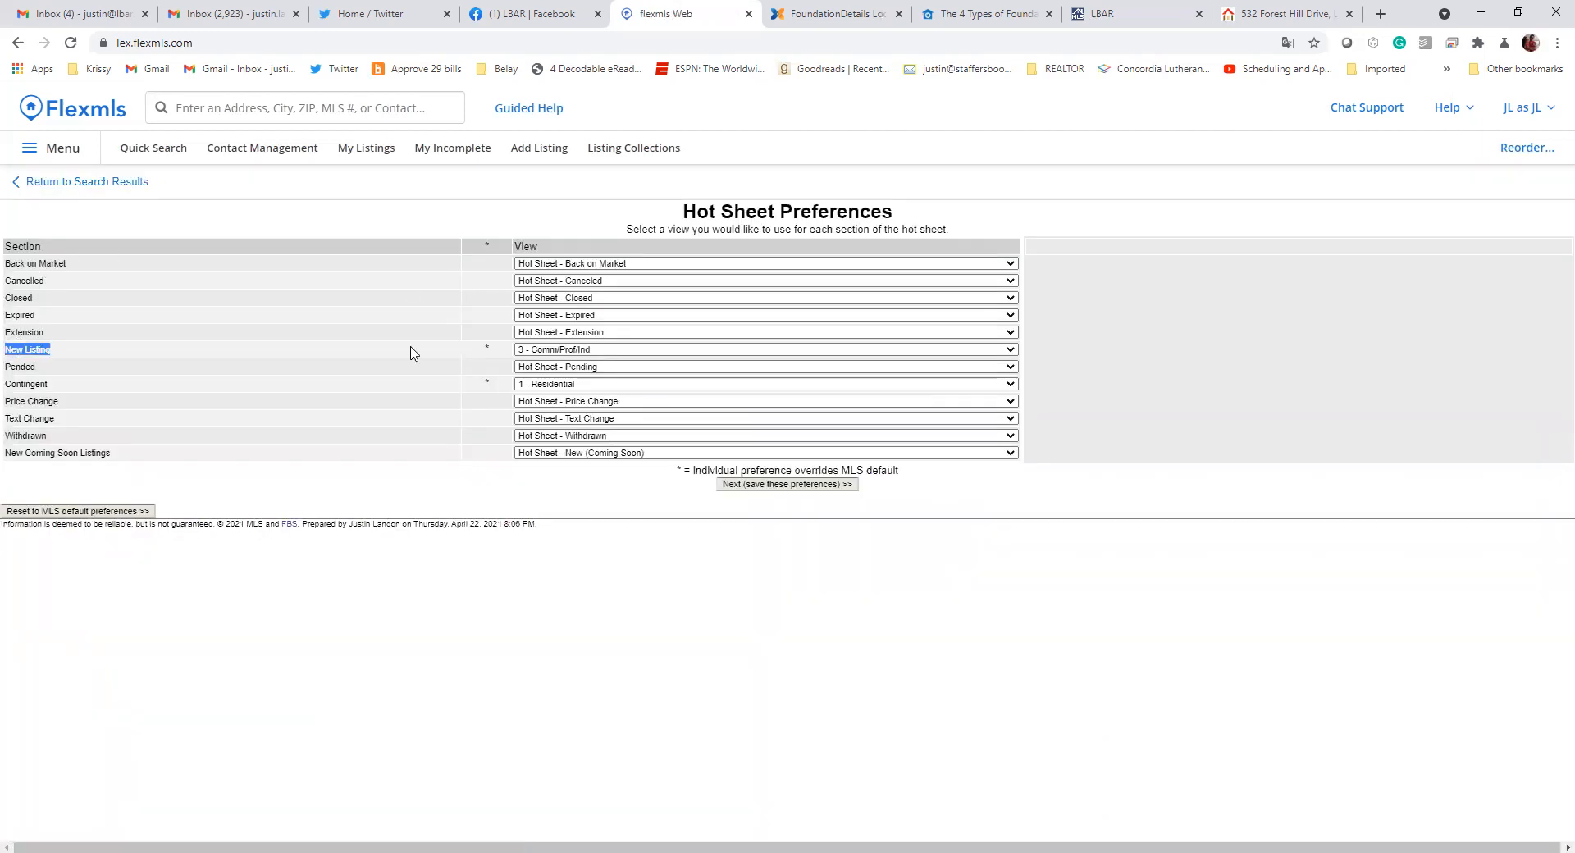
left_click(596, 351)
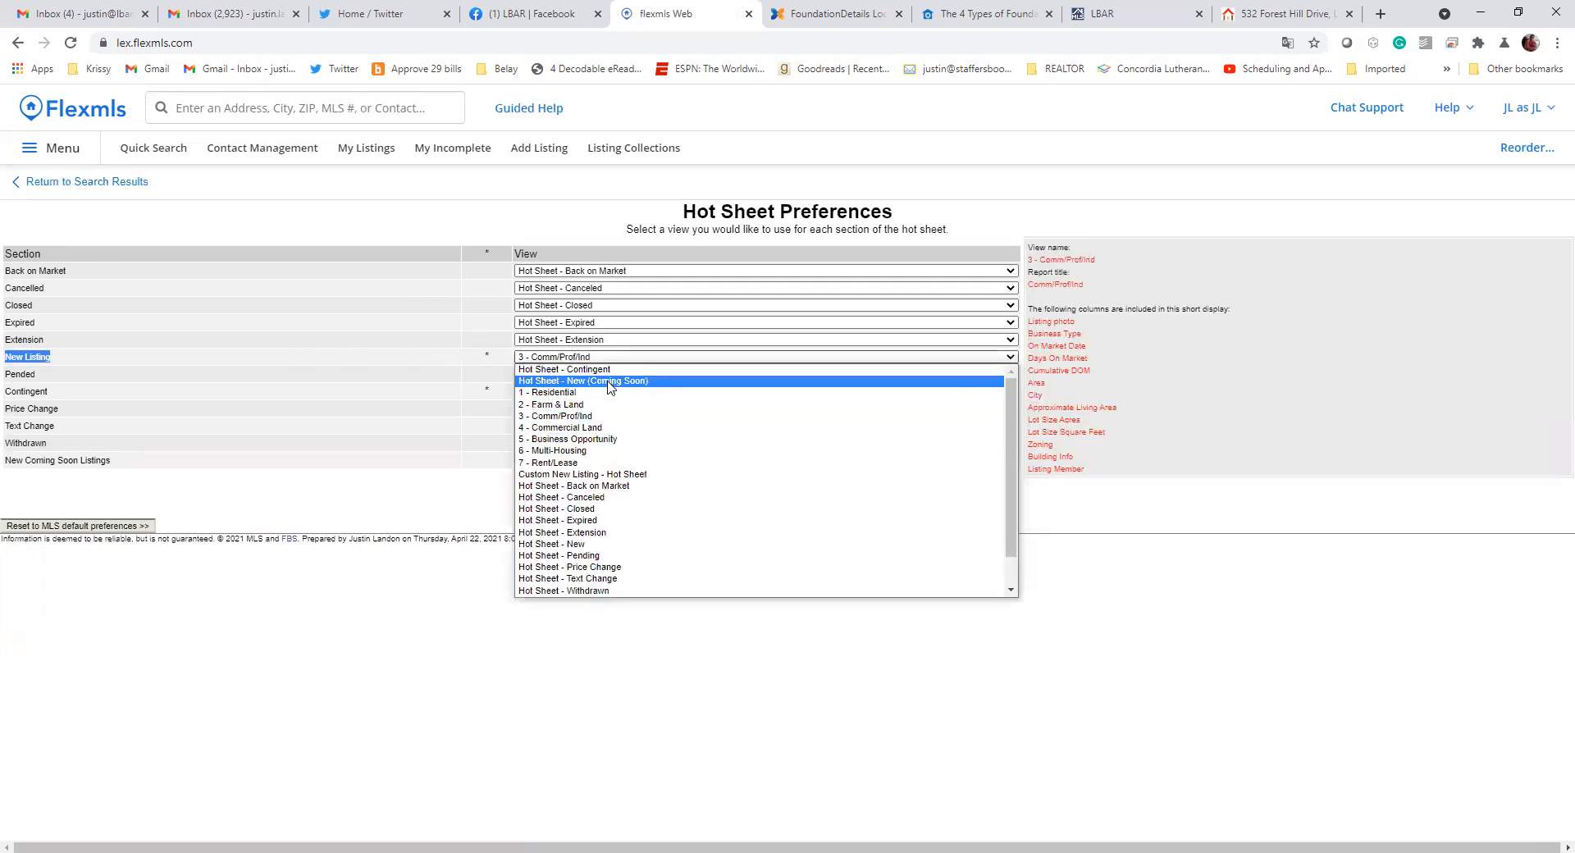
left_click(632, 476)
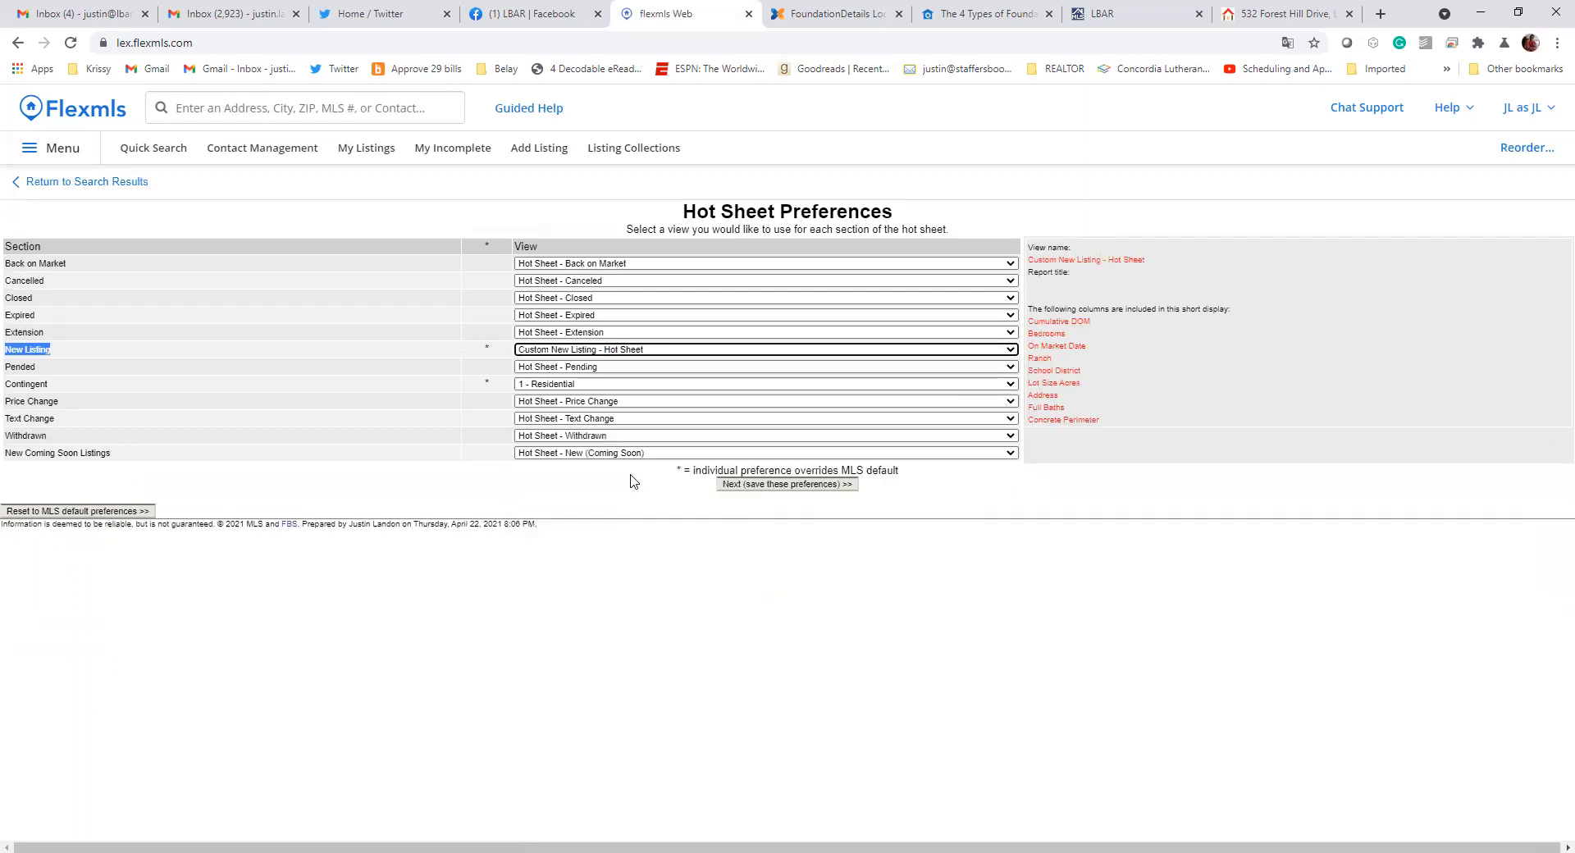
left_click(776, 489)
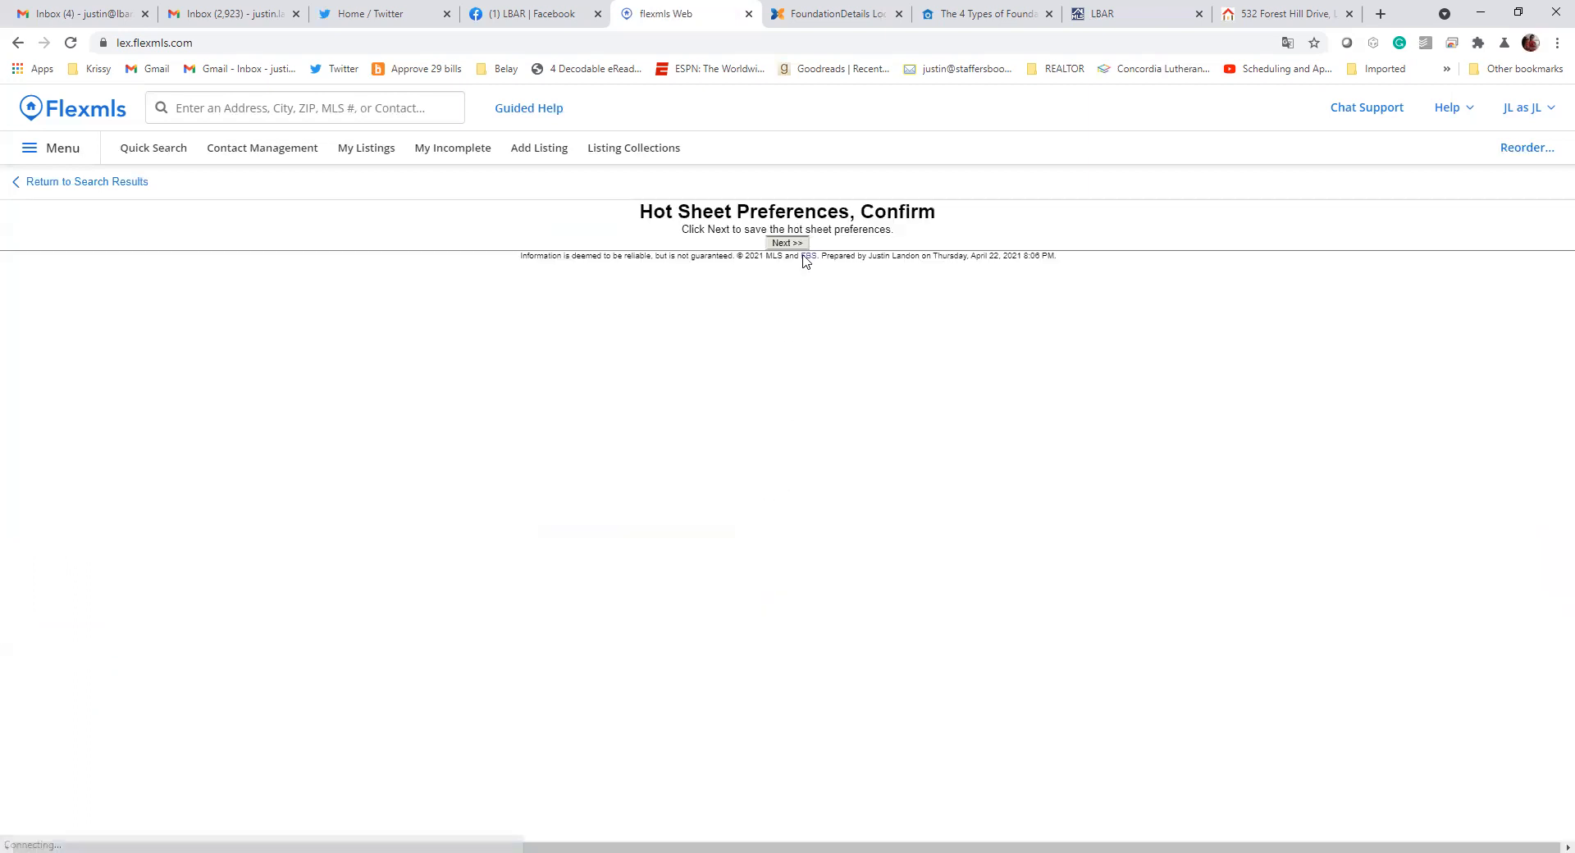
left_click(804, 250)
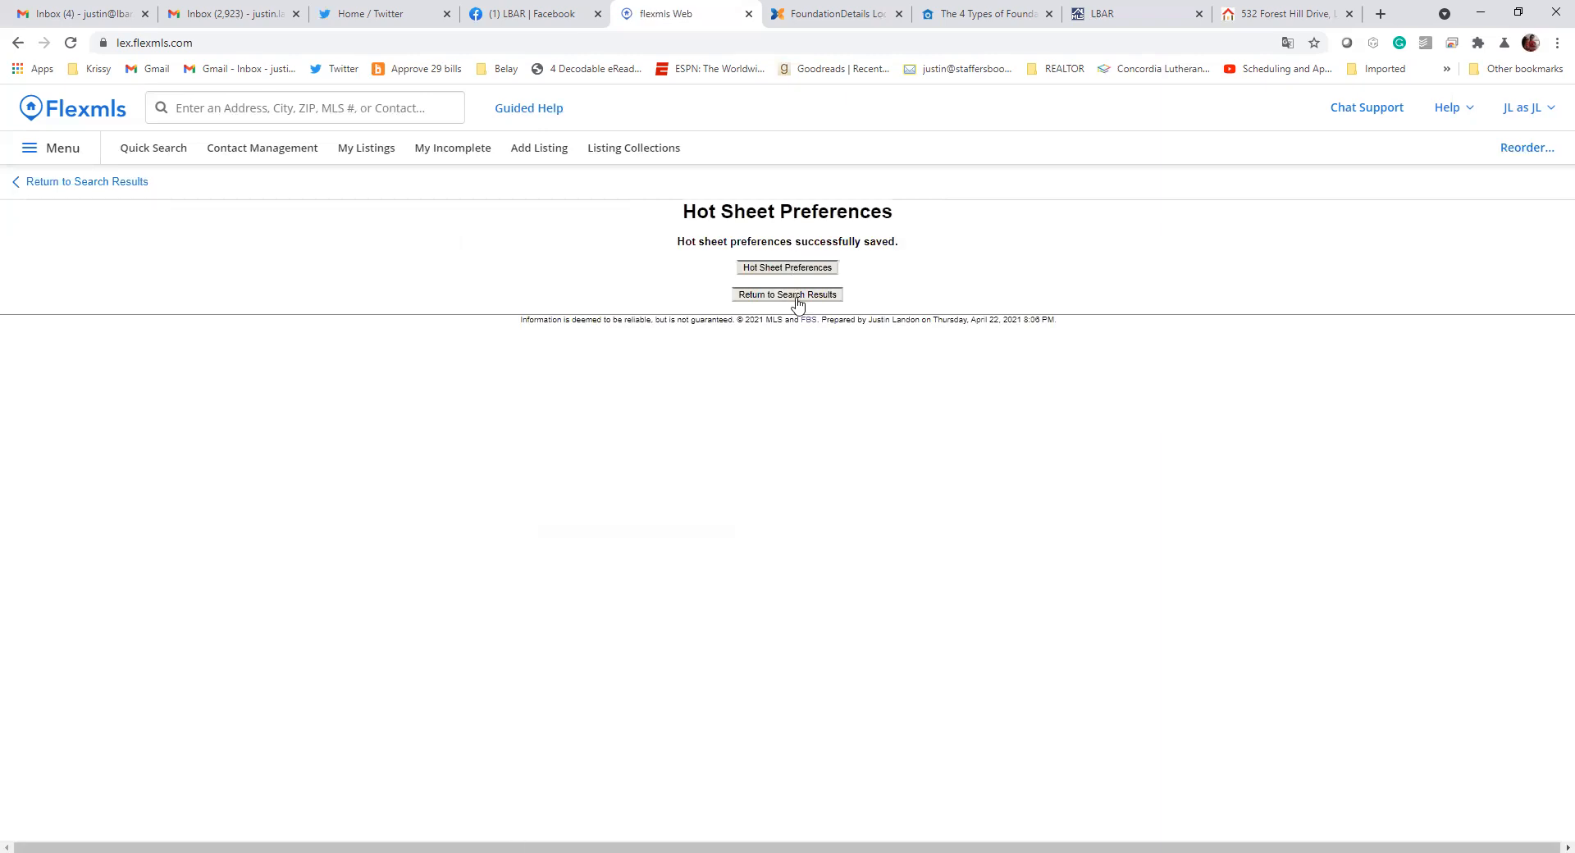
left_click(797, 298)
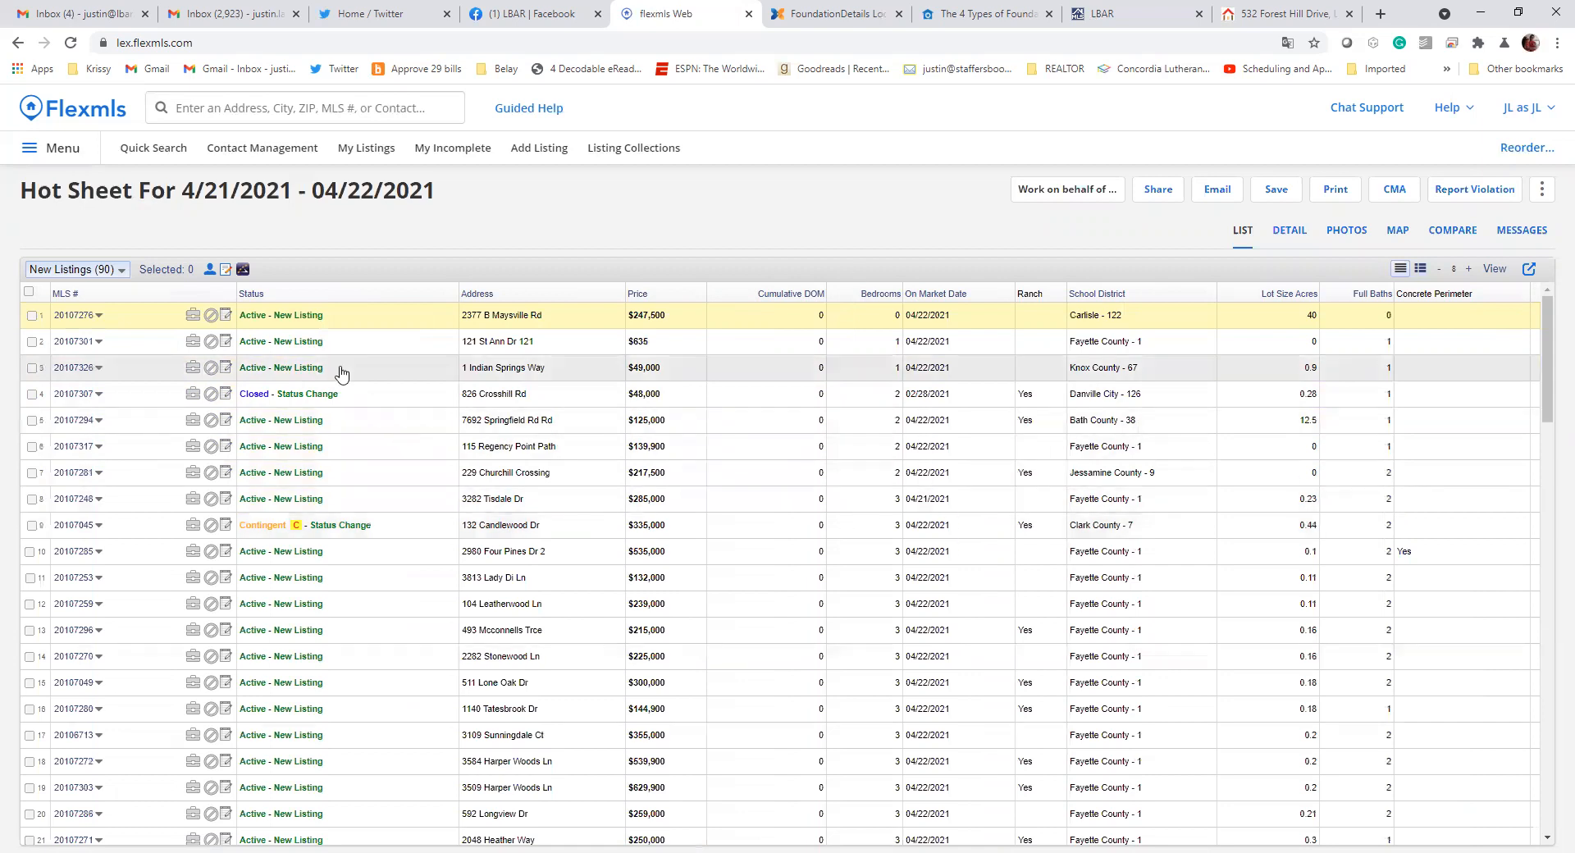
Run the 1 - Residential quick search and show its matching listings as a list
left_click(86, 117)
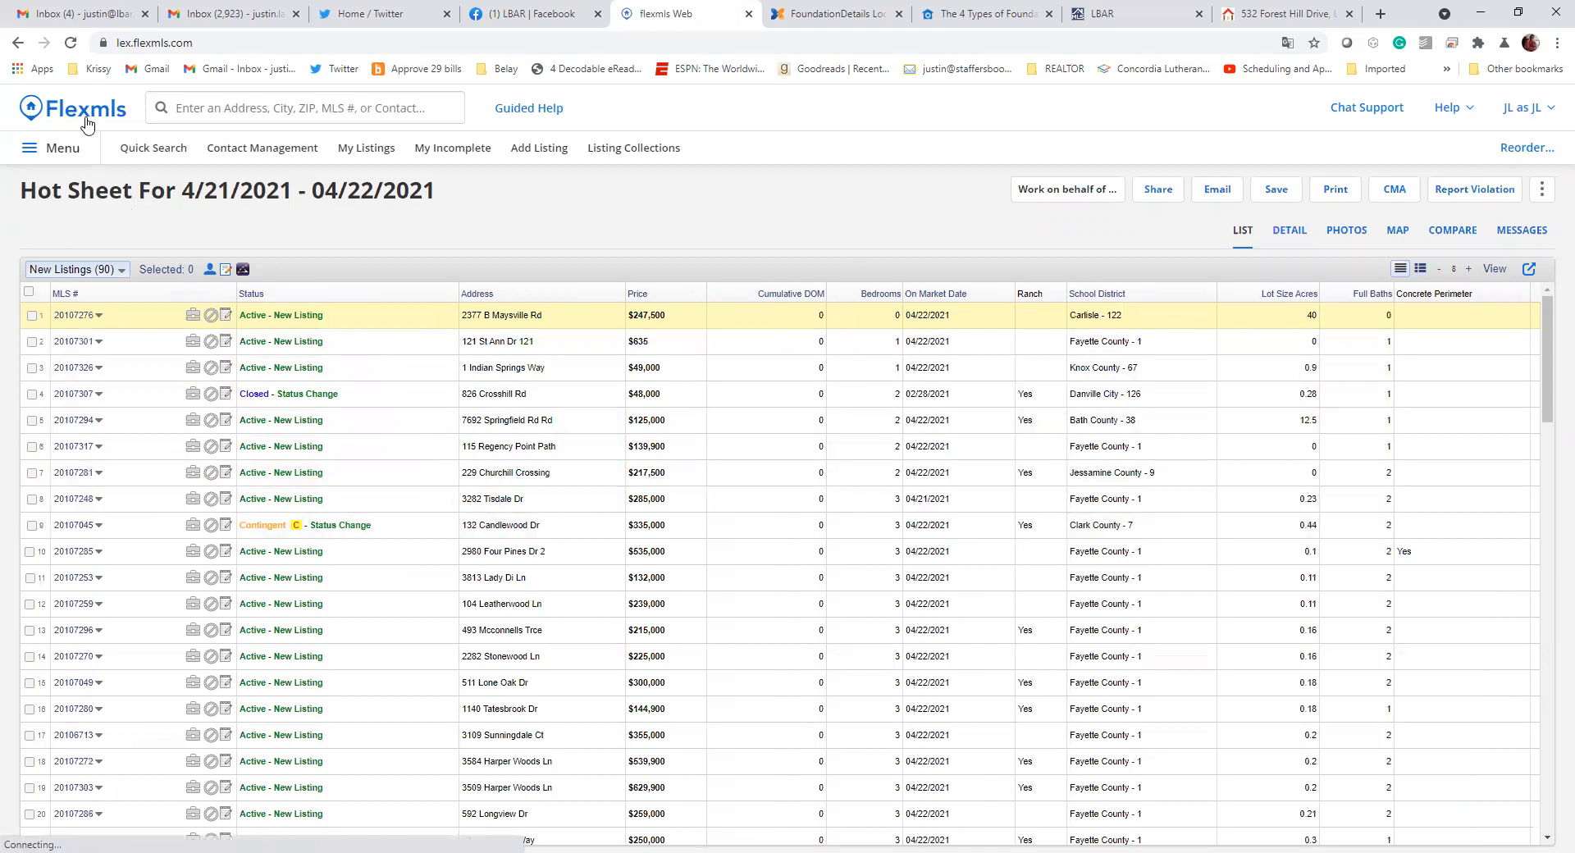
left_click(160, 149)
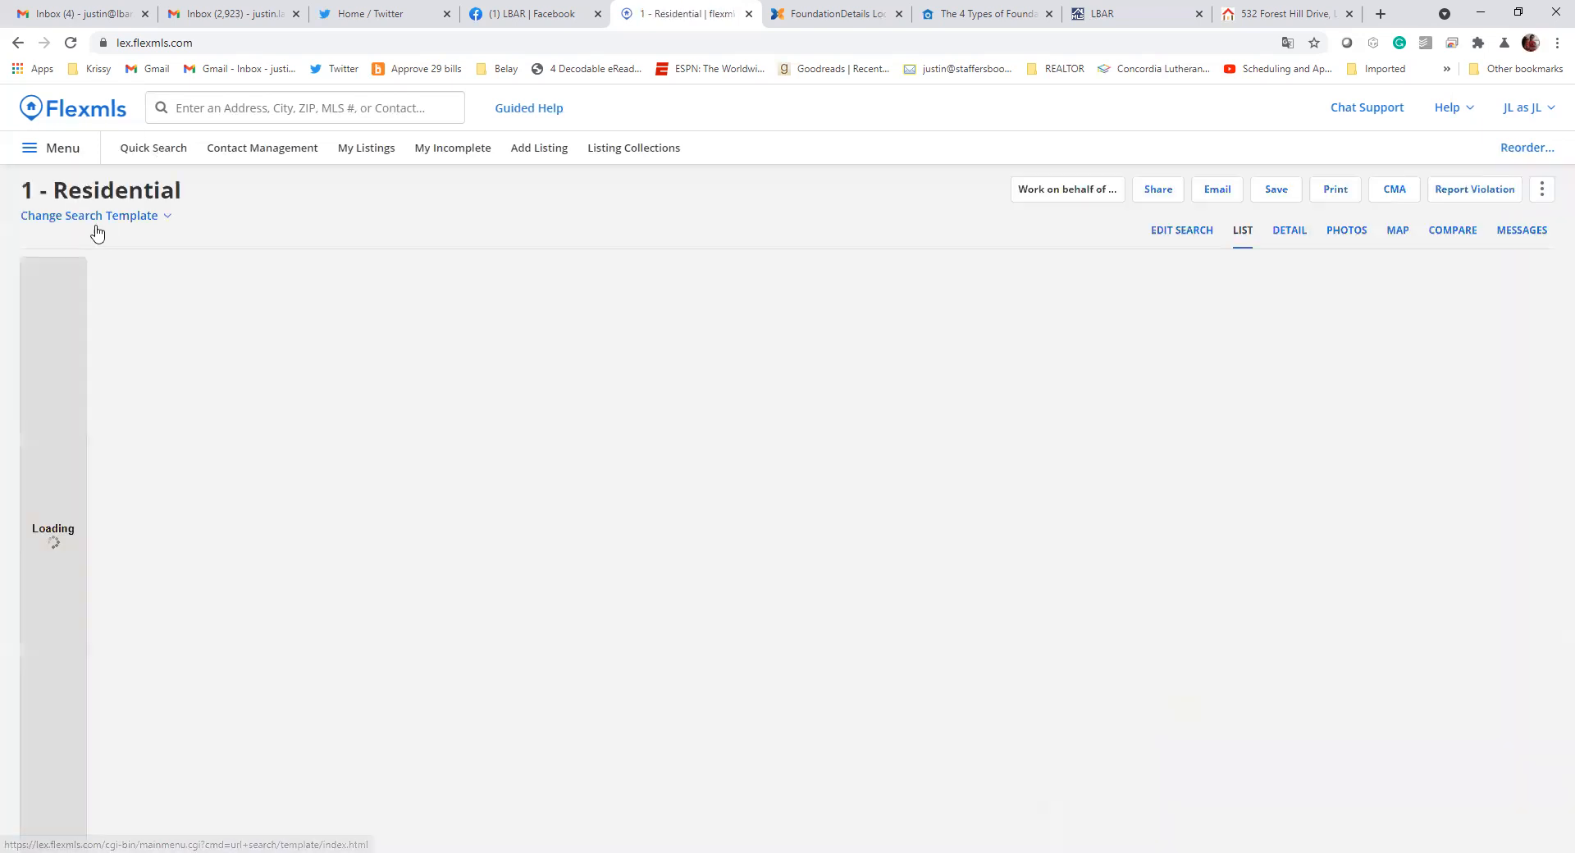
left_click(1240, 235)
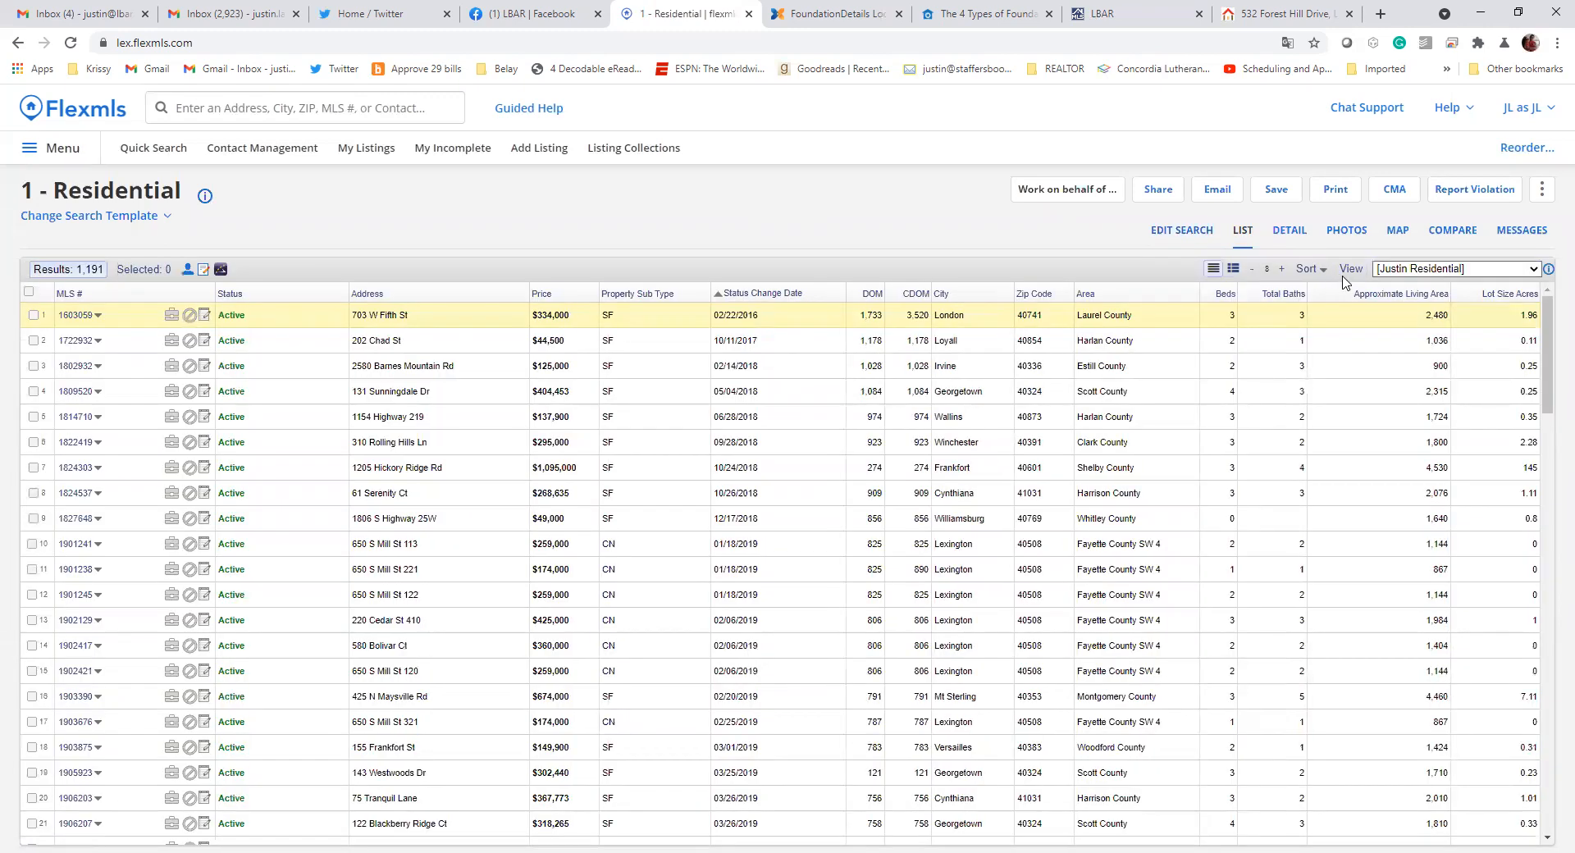
Look through the available list views and apply the 1 - Residential view to the search results
left_click(1407, 271)
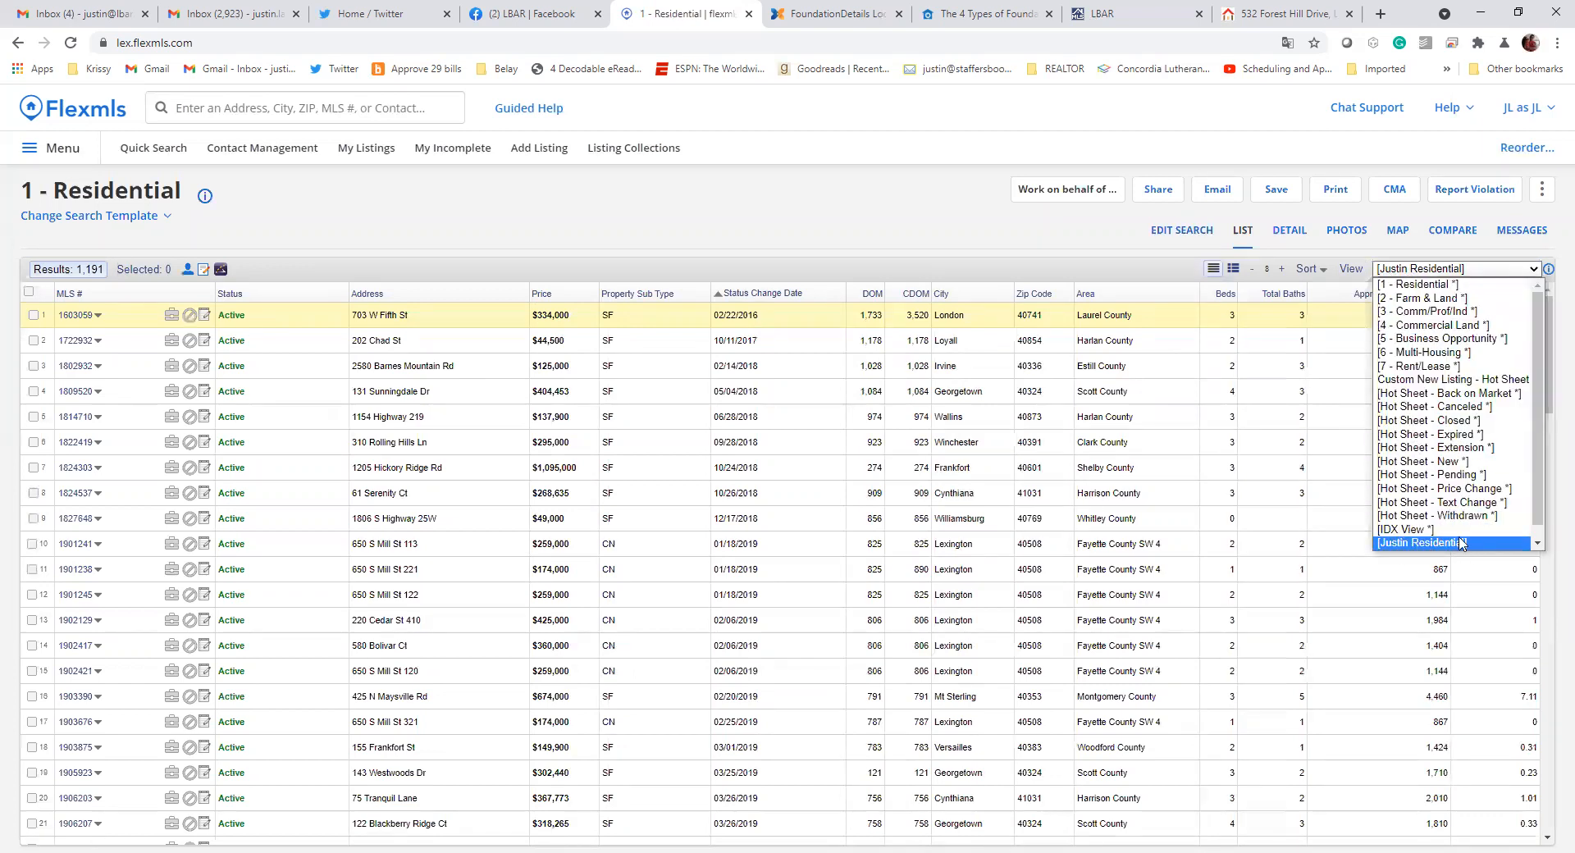
scroll(1448, 541, "down", 1)
scroll(1443, 328, "up", 1)
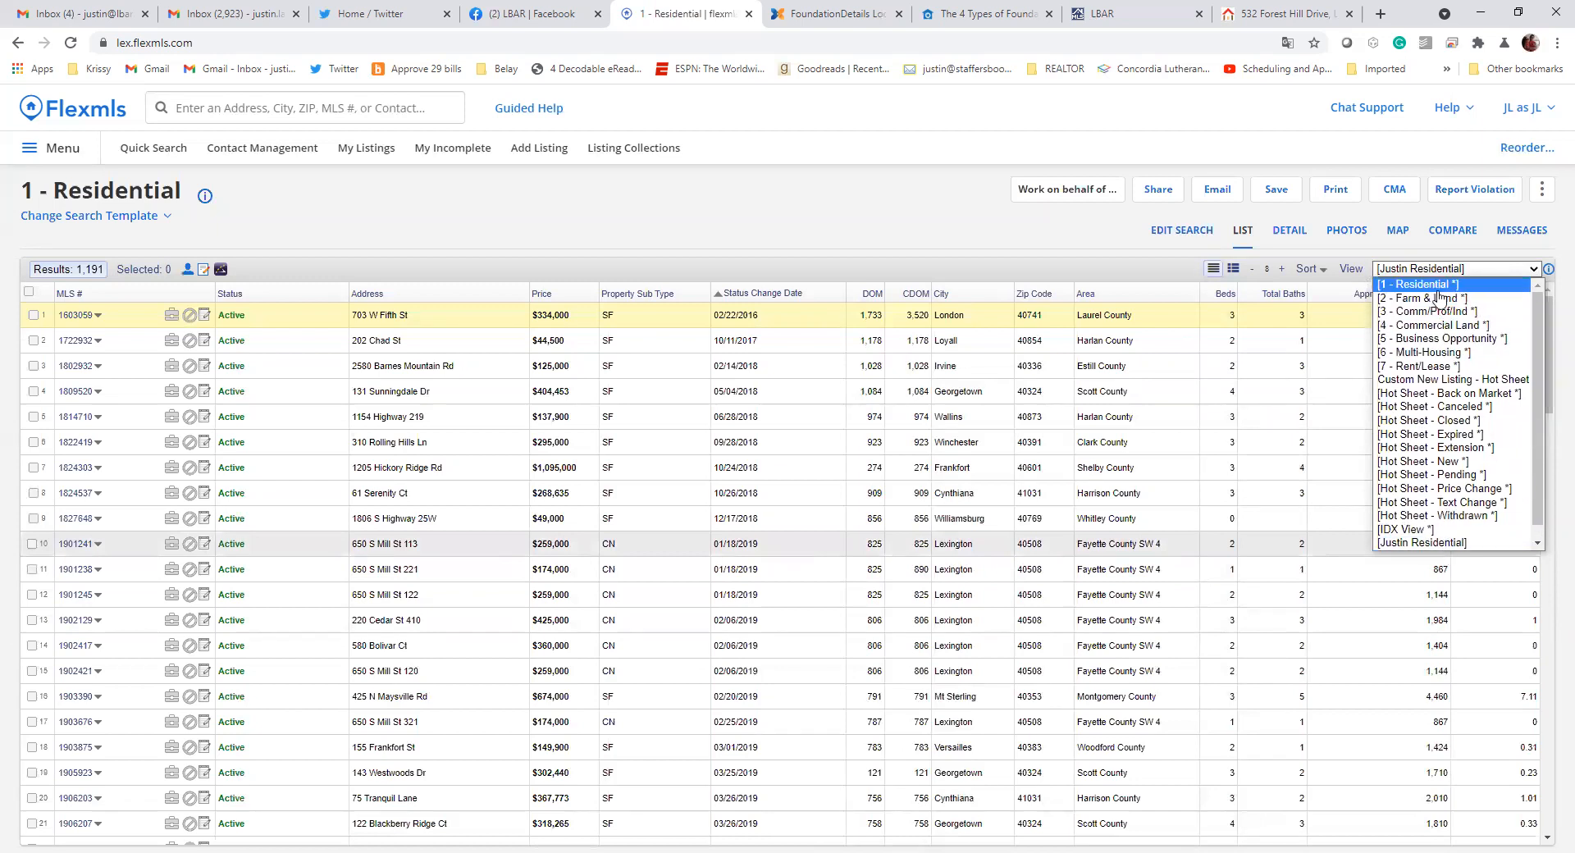
left_click(1435, 284)
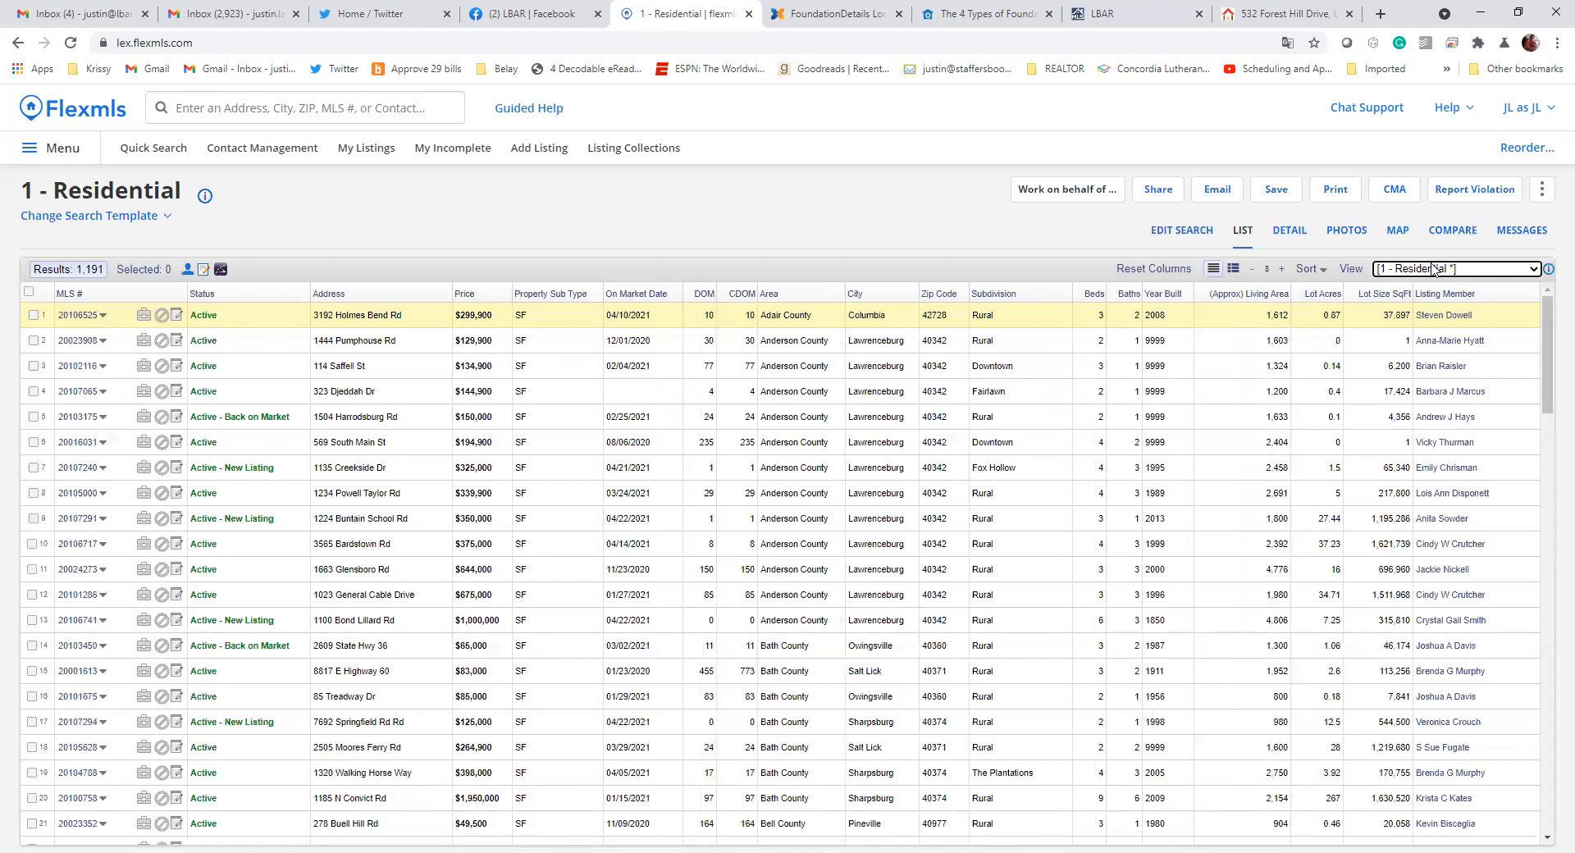
Try the Custom New Listing - Hot Sheet view on the residential results, and switch back to the 1 - Residential view
left_click(1428, 271)
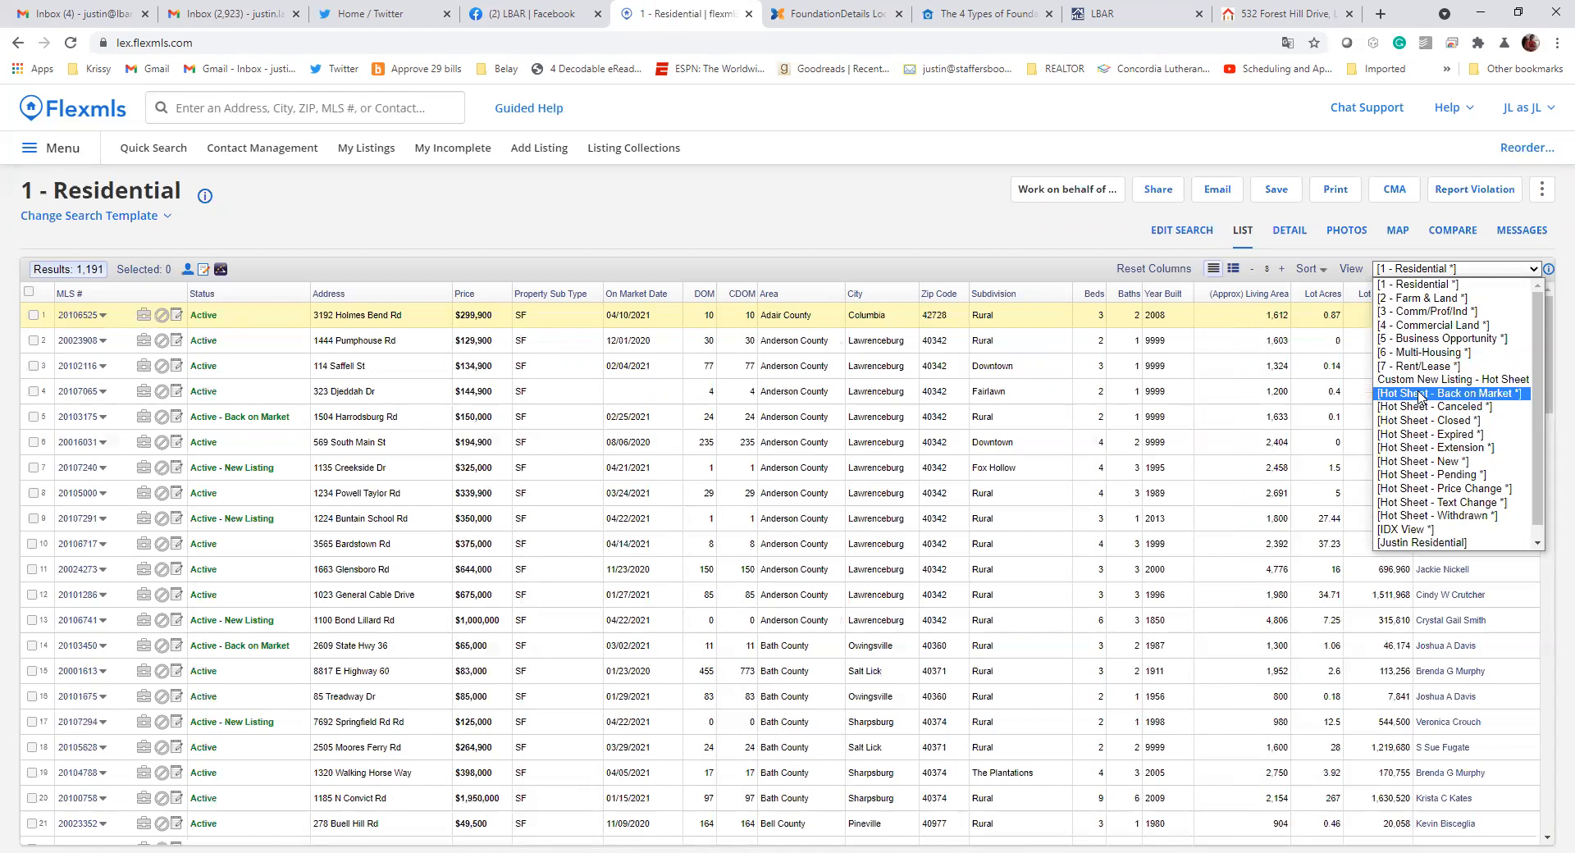
left_click(1492, 380)
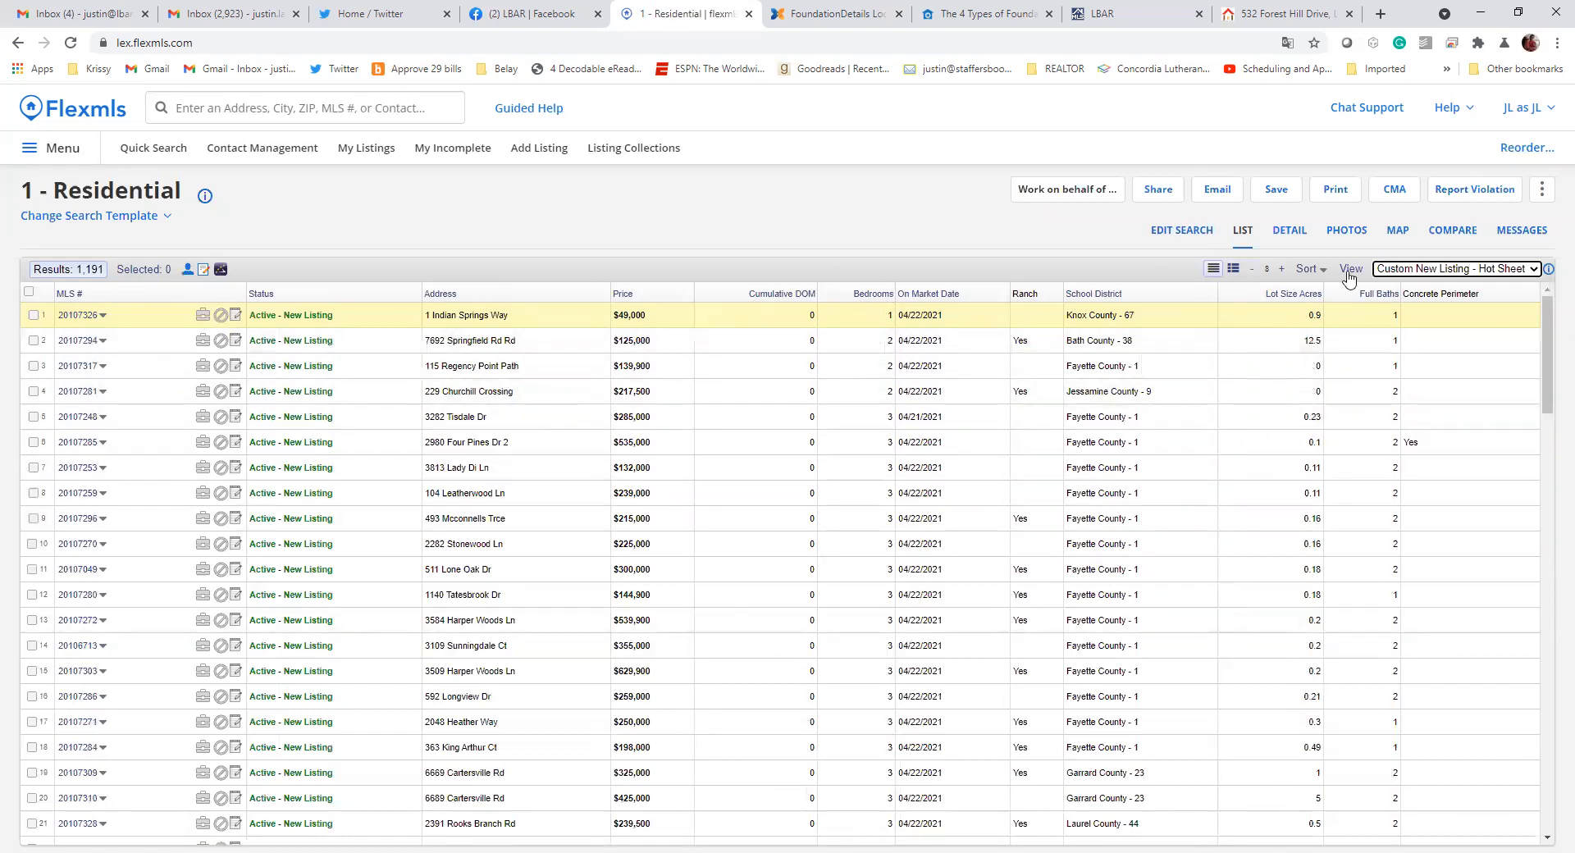
left_click(1454, 274)
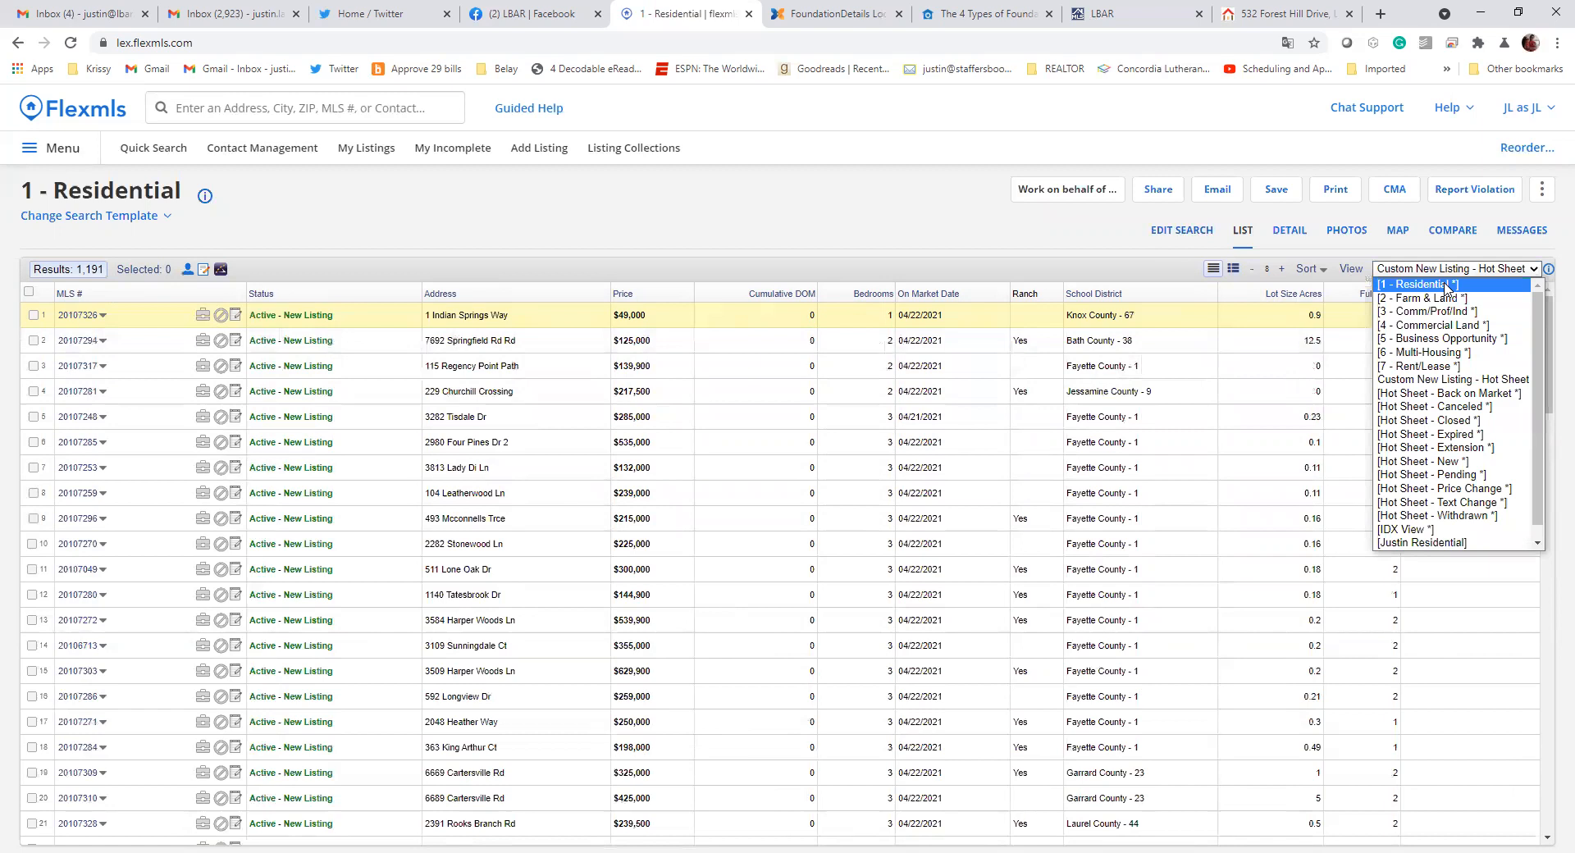
left_click(1445, 285)
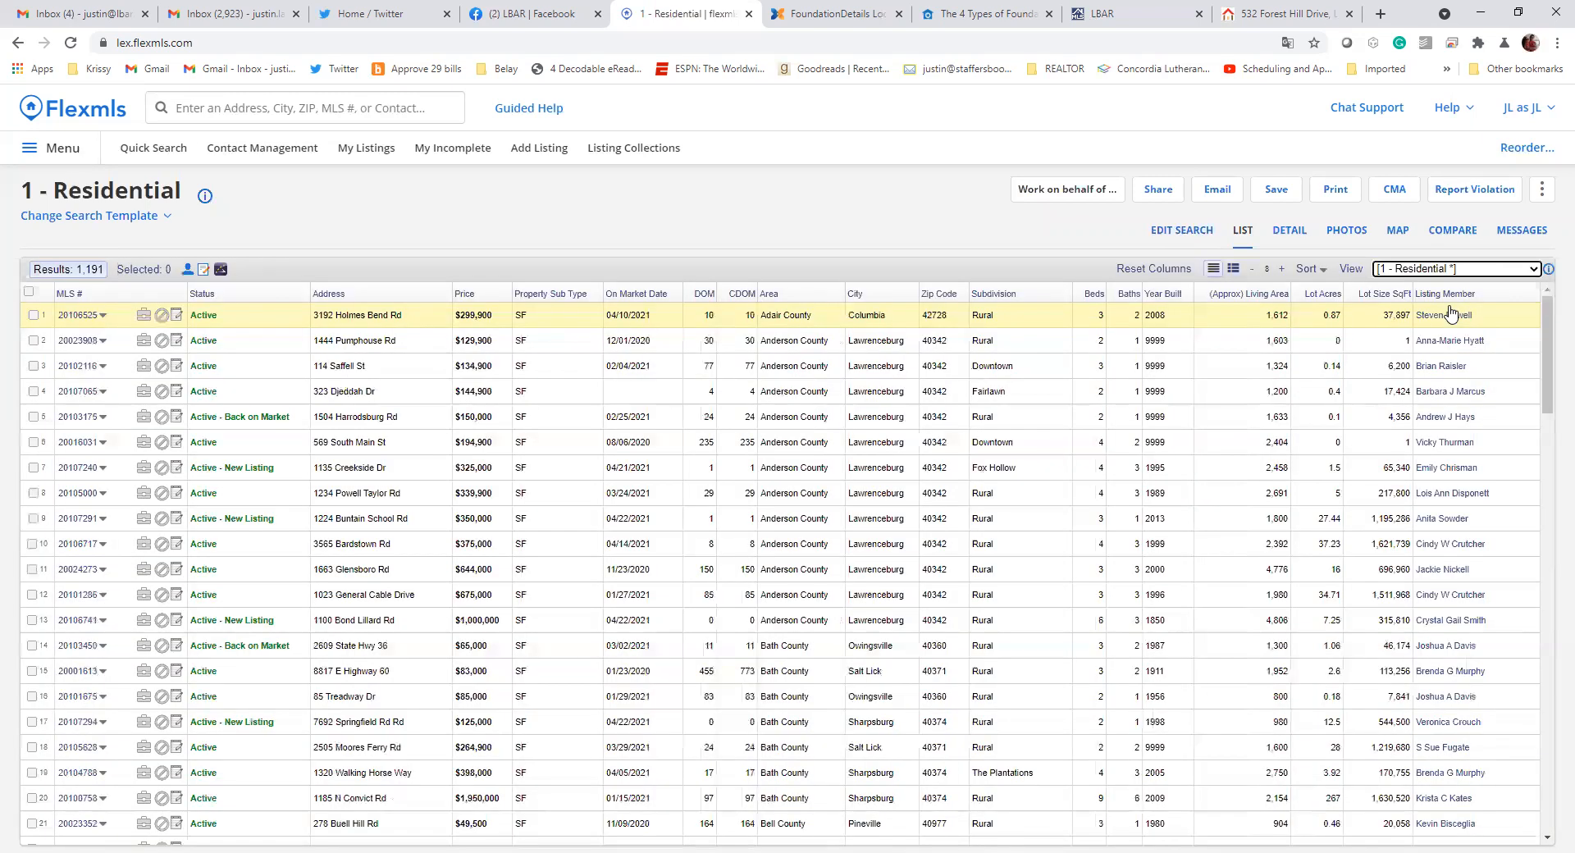